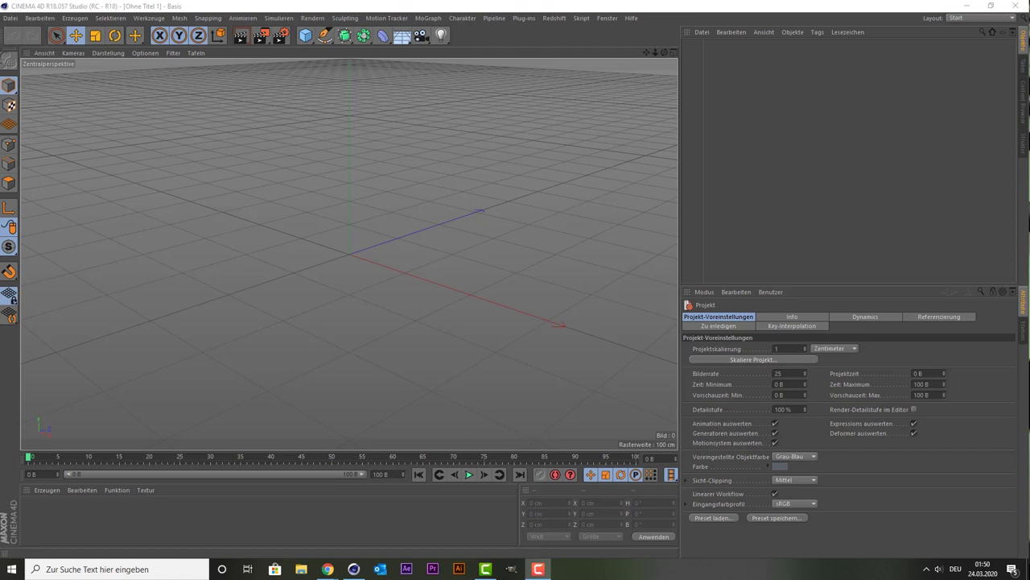
# Add a tube (Röhre) and set its pitch rotation to 90° so it lies on its side.
pyautogui.click(306, 36)
pyautogui.click(619, 95)
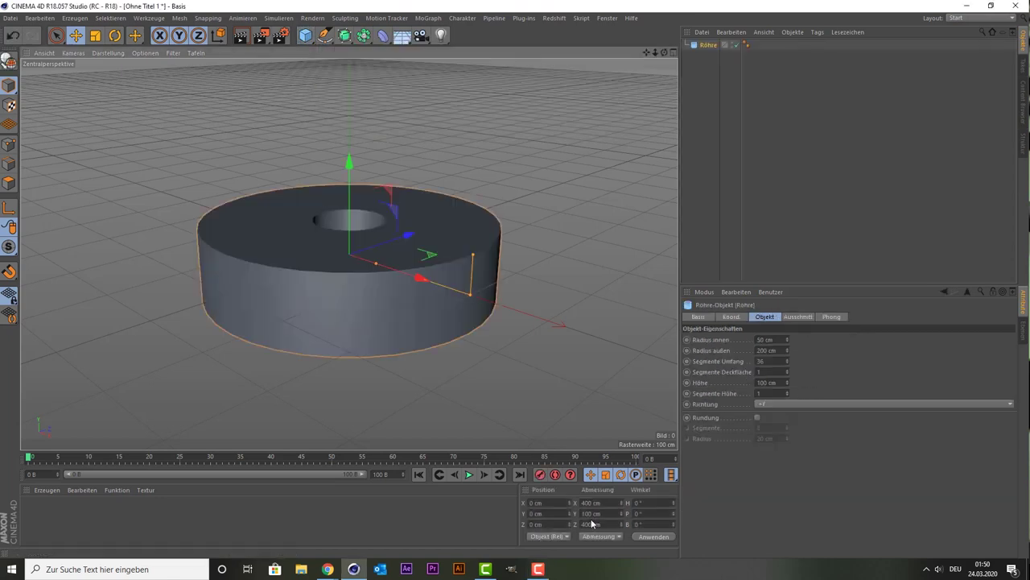
pyautogui.click(638, 513)
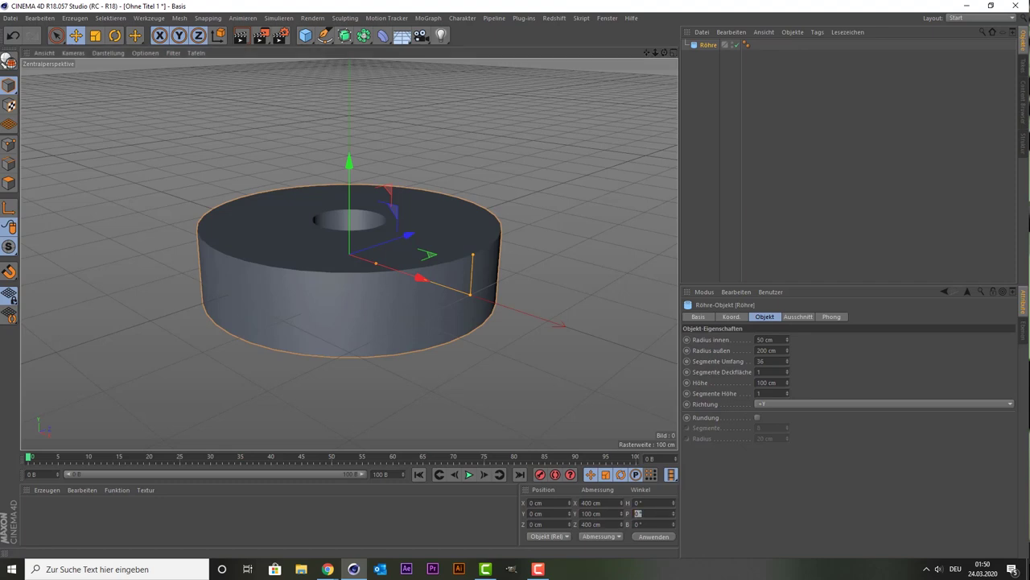
pyautogui.write('90')
pyautogui.press('Return')
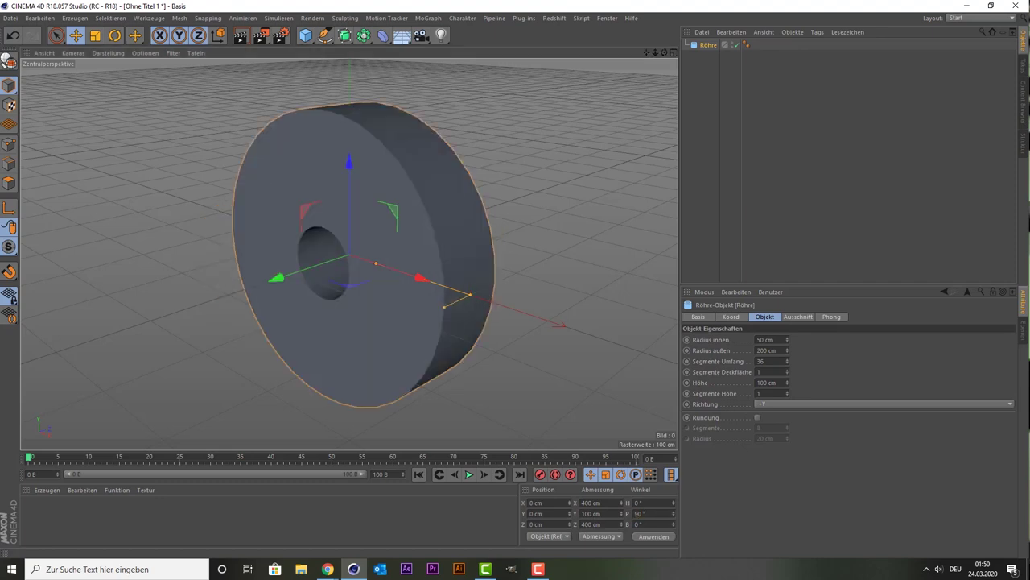
# Drag the tube's handles to inner radius 49.795 cm, outer 132.882 cm and height 210.487 cm.
pyautogui.moveTo(376, 263); pyautogui.dragTo(403, 272)
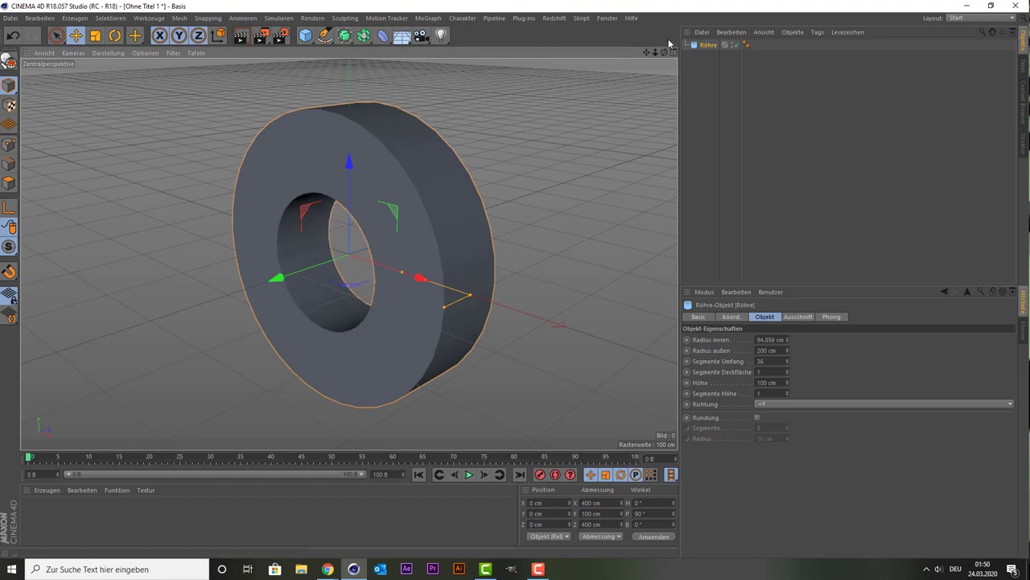
pyautogui.moveTo(664, 52); pyautogui.dragTo(485, 181)
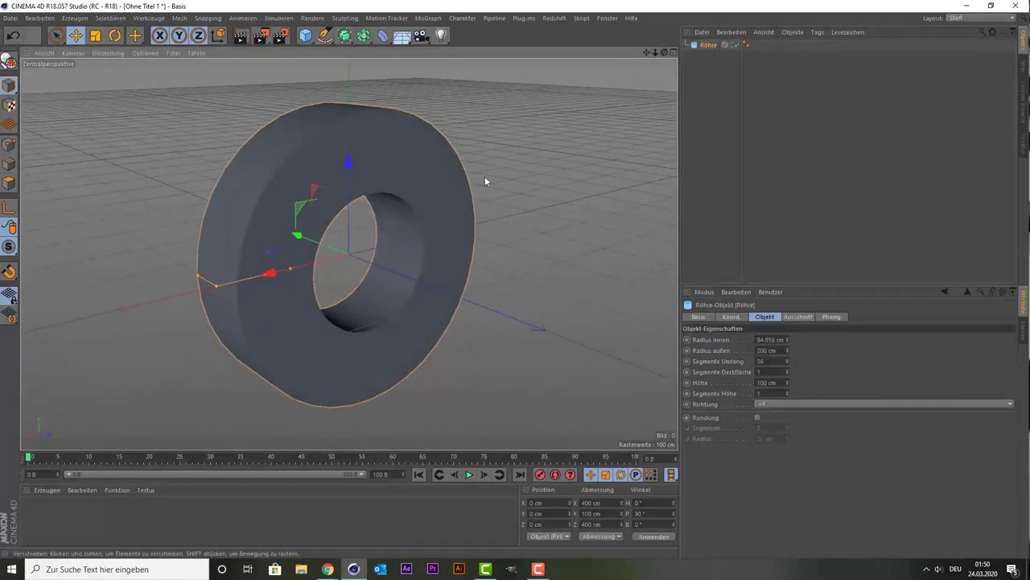
pyautogui.moveTo(290, 269); pyautogui.dragTo(309, 276)
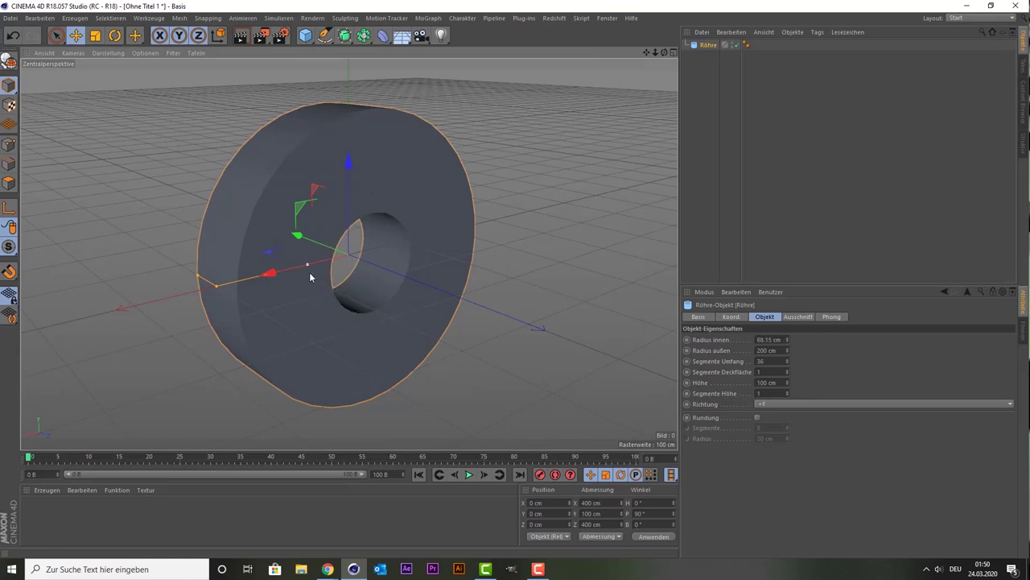
pyautogui.moveTo(217, 287)
pyautogui.mouseDown()
pyautogui.moveTo(256, 273)
pyautogui.moveTo(208, 248)
pyautogui.moveTo(226, 258)
pyautogui.mouseUp()
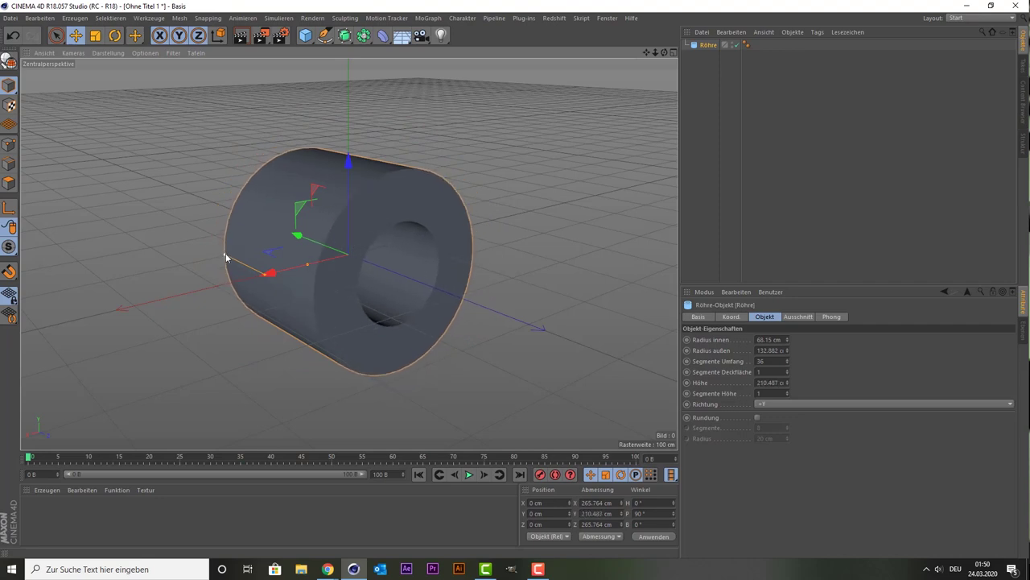
pyautogui.moveTo(307, 264); pyautogui.dragTo(319, 261)
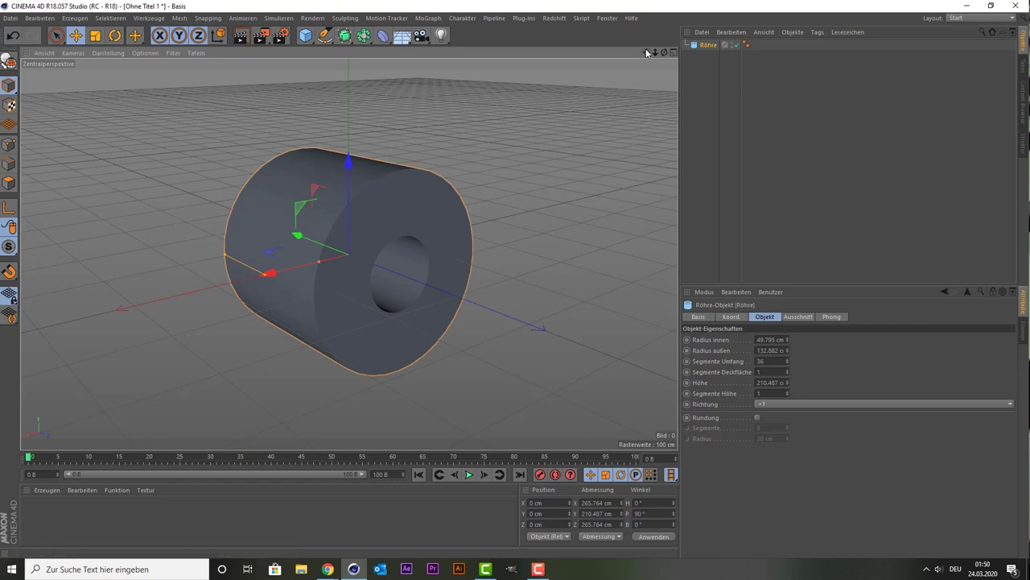
pyautogui.moveTo(661, 55)
pyautogui.mouseDown()
pyautogui.moveTo(349, 253)
pyautogui.moveTo(358, 248)
pyautogui.mouseUp()
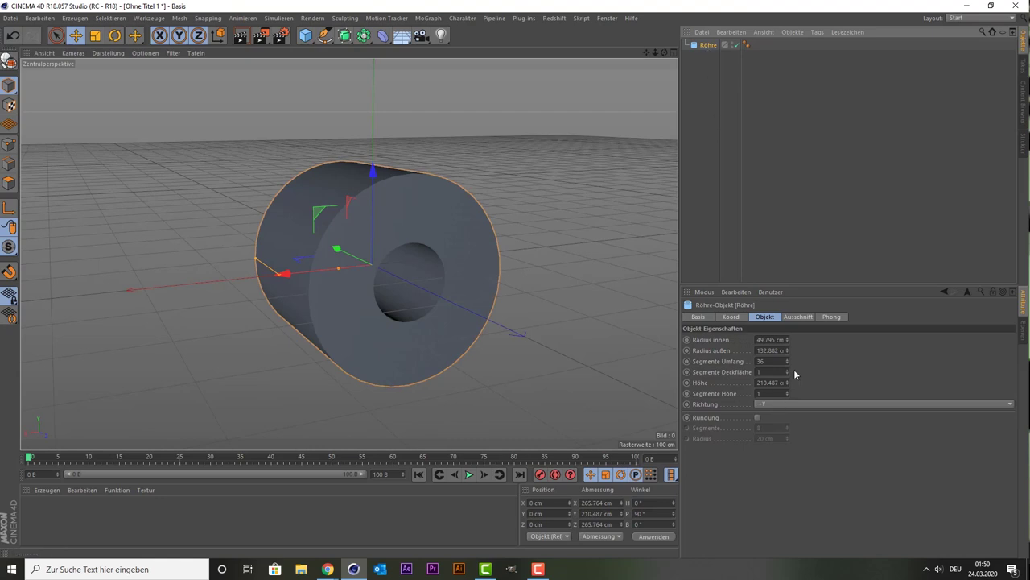
pyautogui.click(105, 54)
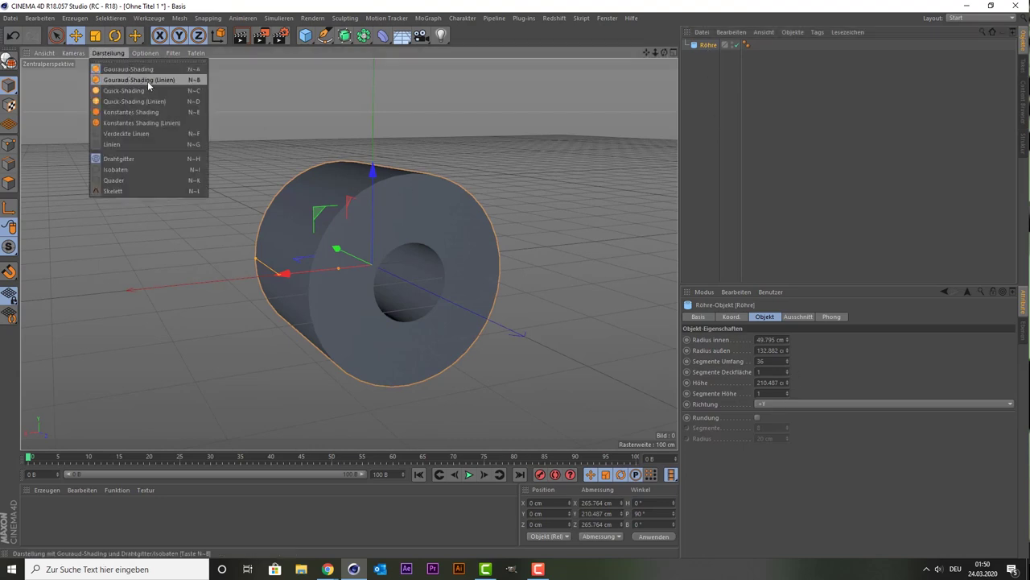
# Switch the viewport to Gouraud shading with lines and set the tube's circumference segments to 100.
pyautogui.click(148, 80)
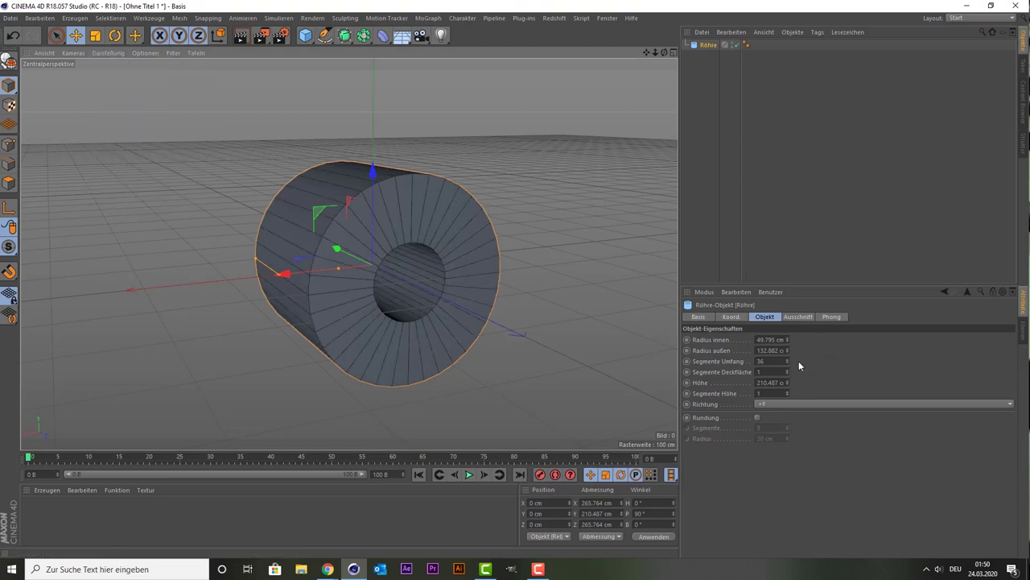
pyautogui.moveTo(786, 365)
pyautogui.mouseDown()
pyautogui.moveTo(786, 346)
pyautogui.moveTo(786, 356)
pyautogui.mouseUp()
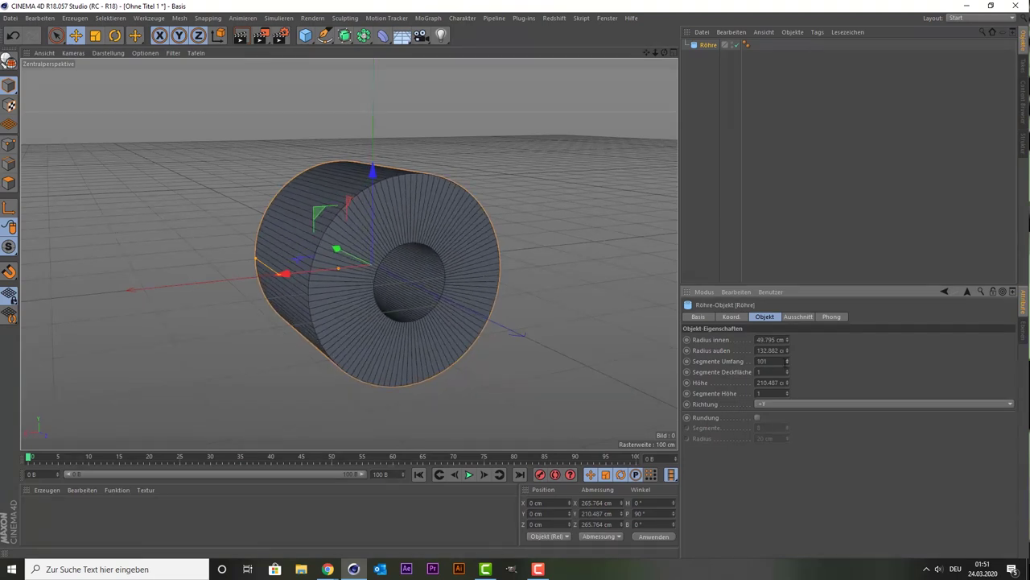
pyautogui.click(787, 361)
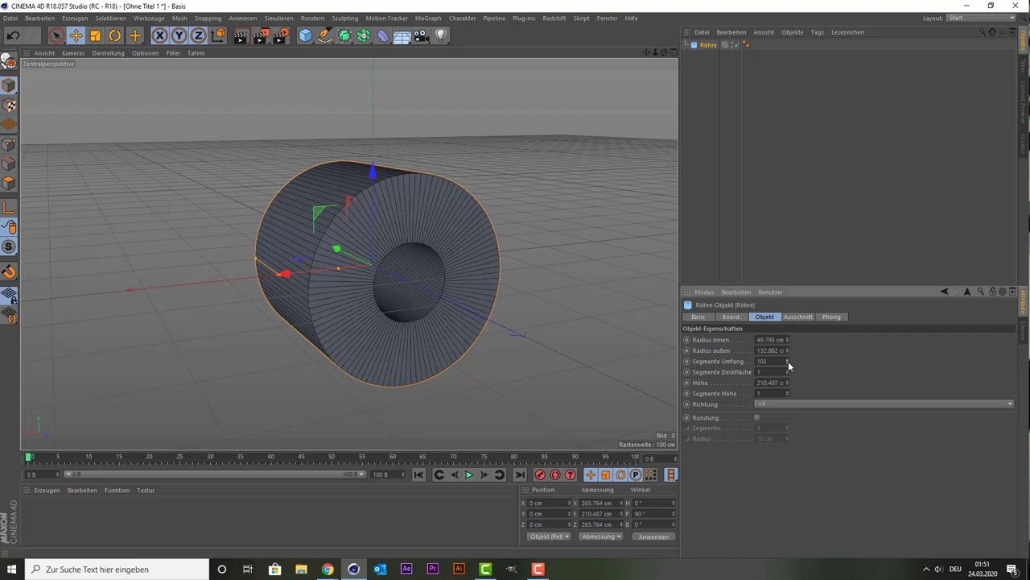
pyautogui.click(788, 361)
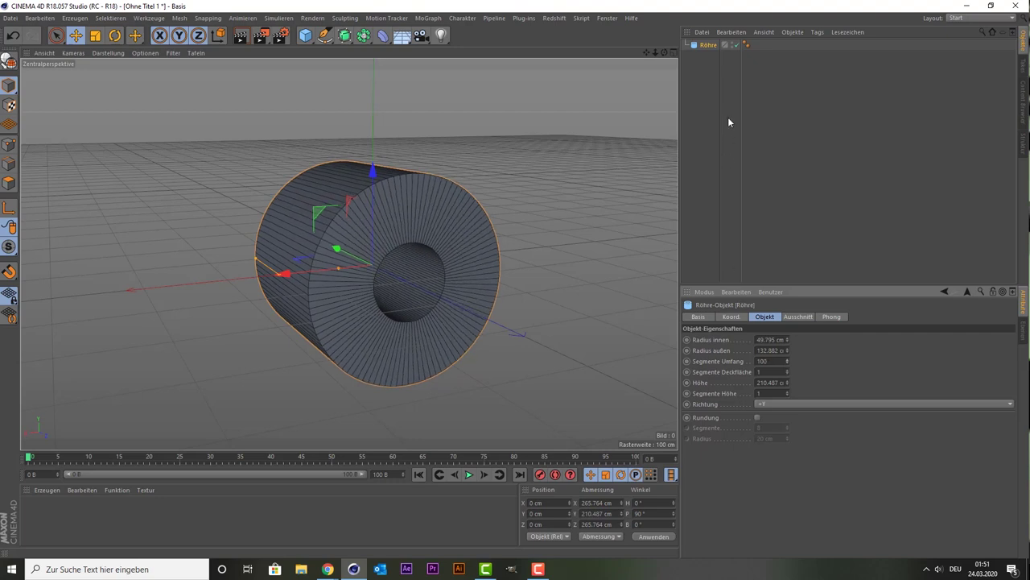
# Duplicate Röhre as Röhre.1 and shrink the copy into a thin core tube.
pyautogui.click(716, 63)
pyautogui.click(709, 45)
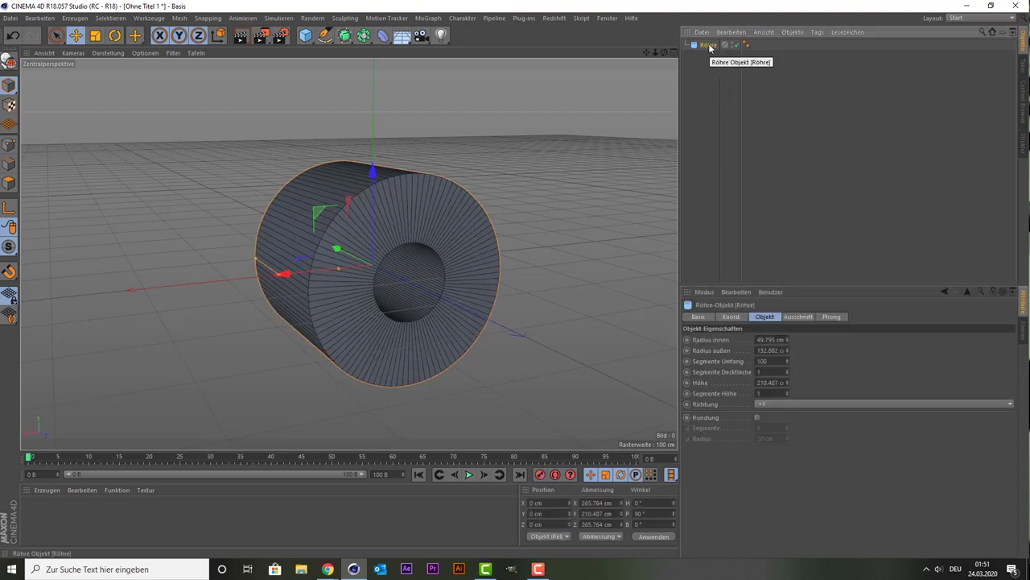
pyautogui.hotkey('ctrl', 'c')
pyautogui.hotkey('ctrl', 'v')
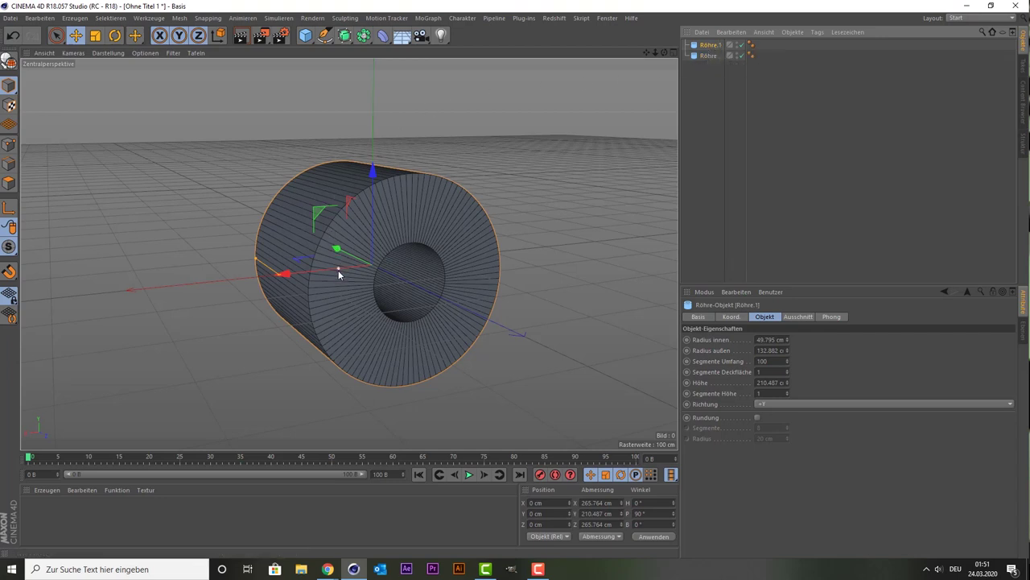
pyautogui.moveTo(339, 267)
pyautogui.mouseDown()
pyautogui.moveTo(364, 268)
pyautogui.moveTo(341, 270)
pyautogui.mouseUp()
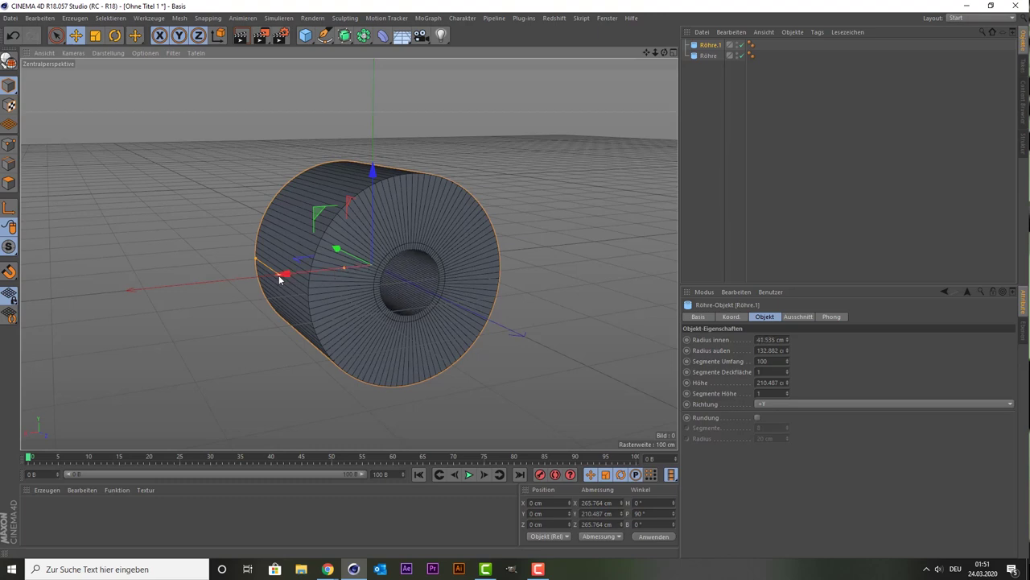
pyautogui.moveTo(255, 259); pyautogui.dragTo(346, 270)
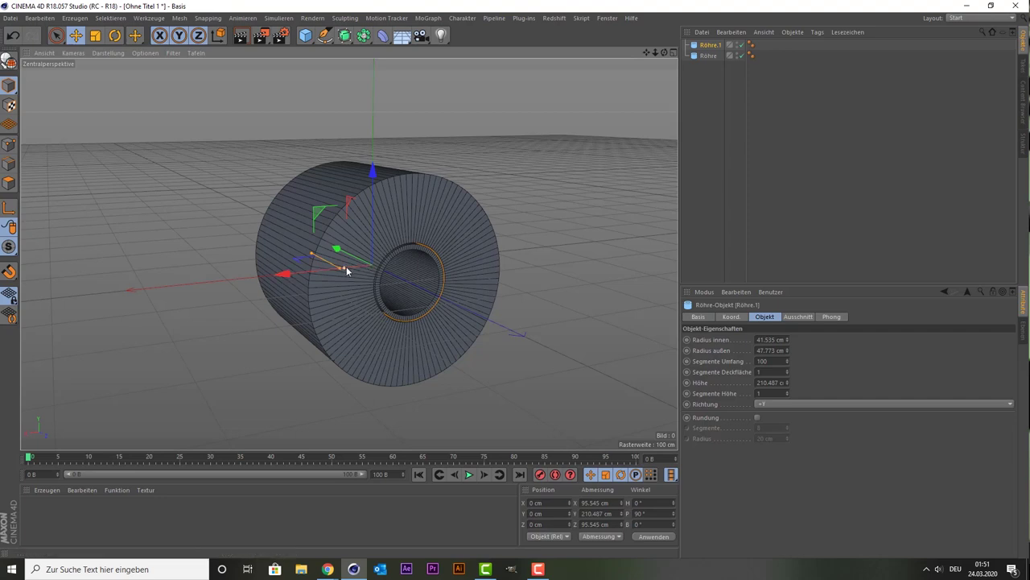
pyautogui.click(782, 237)
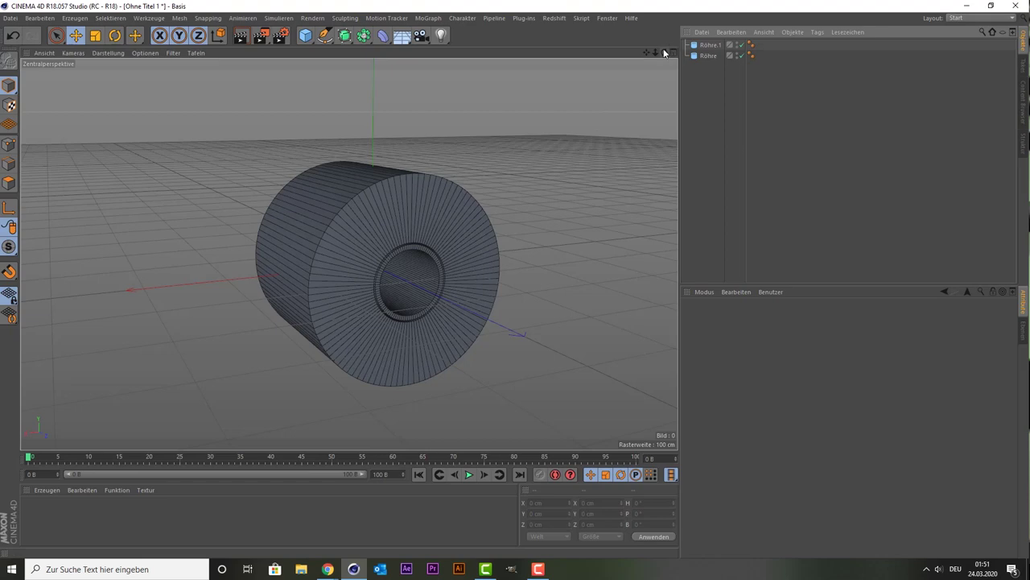
# Fine-tune the core to radii 36.927/43.8 cm and reduce the roll's inner radius to 44.907 cm.
pyautogui.moveTo(664, 53); pyautogui.dragTo(643, 54)
pyautogui.keyDown('alt'); pyautogui.moveTo(349, 253); pyautogui.dragTo(348, 254); pyautogui.keyUp('alt')
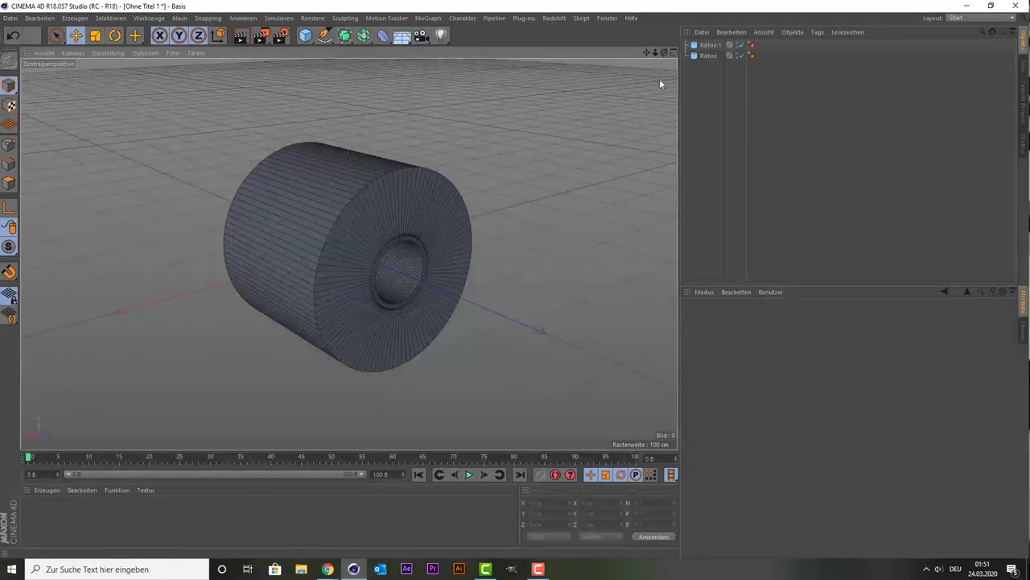
pyautogui.click(707, 55)
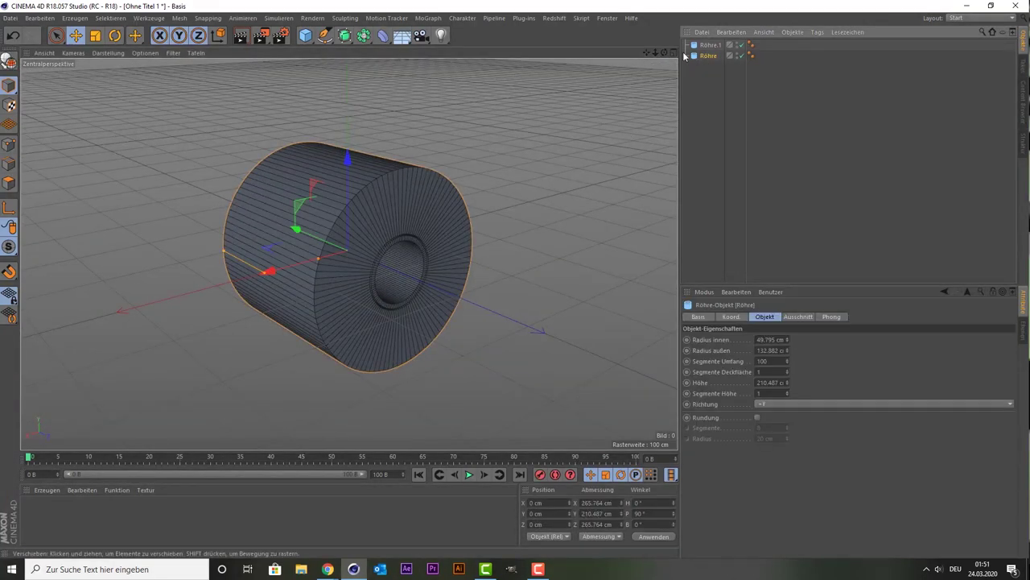
pyautogui.click(707, 44)
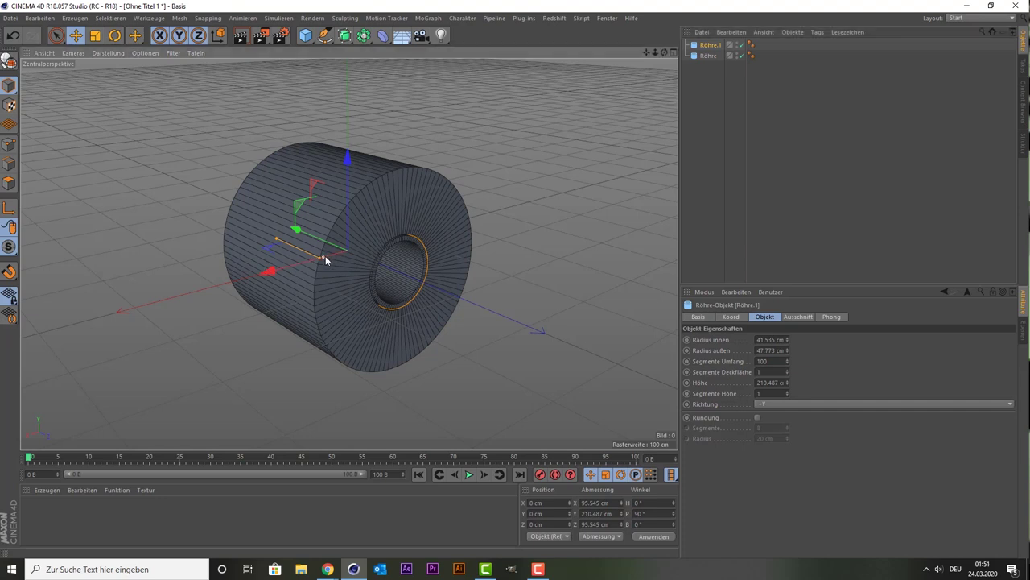
pyautogui.moveTo(326, 255); pyautogui.dragTo(330, 258)
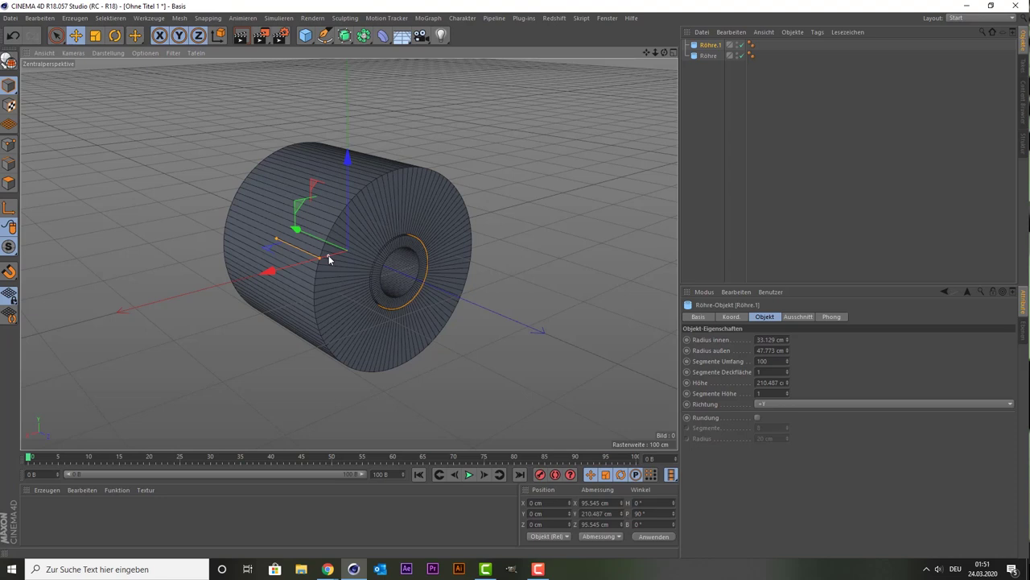
pyautogui.moveTo(328, 259); pyautogui.dragTo(324, 260)
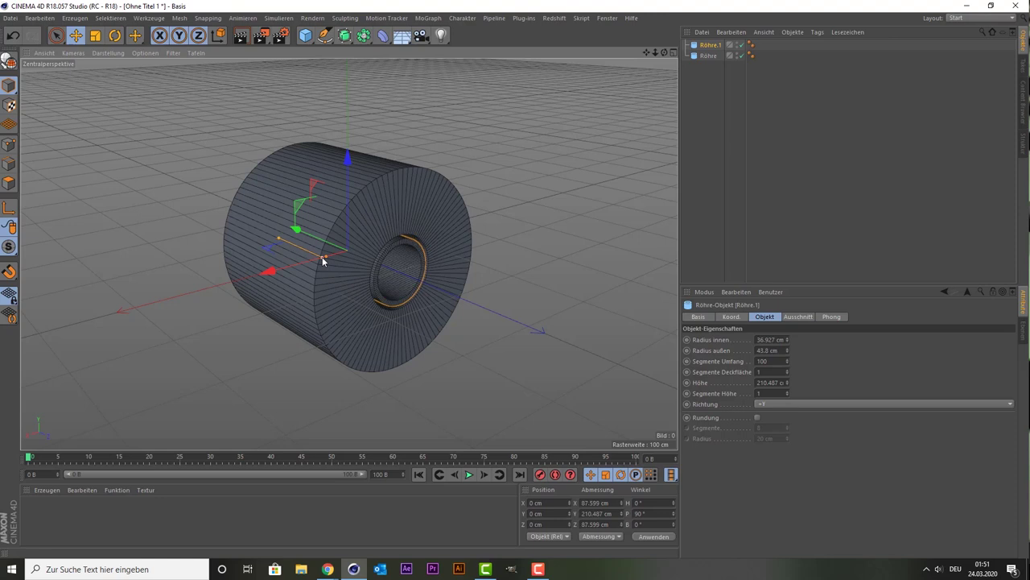
pyautogui.click(390, 202)
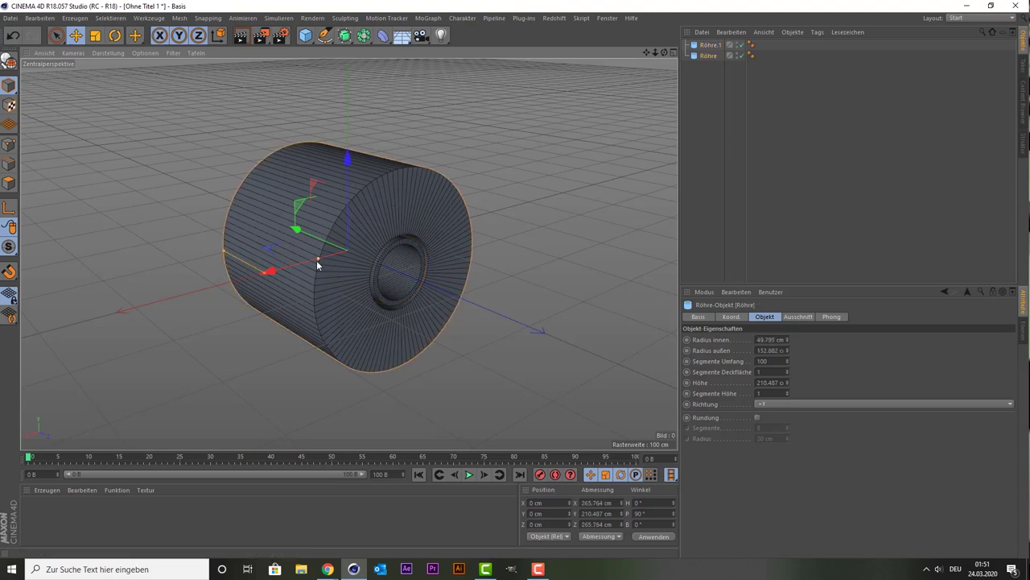
pyautogui.moveTo(317, 260); pyautogui.dragTo(322, 260)
pyautogui.click(696, 242)
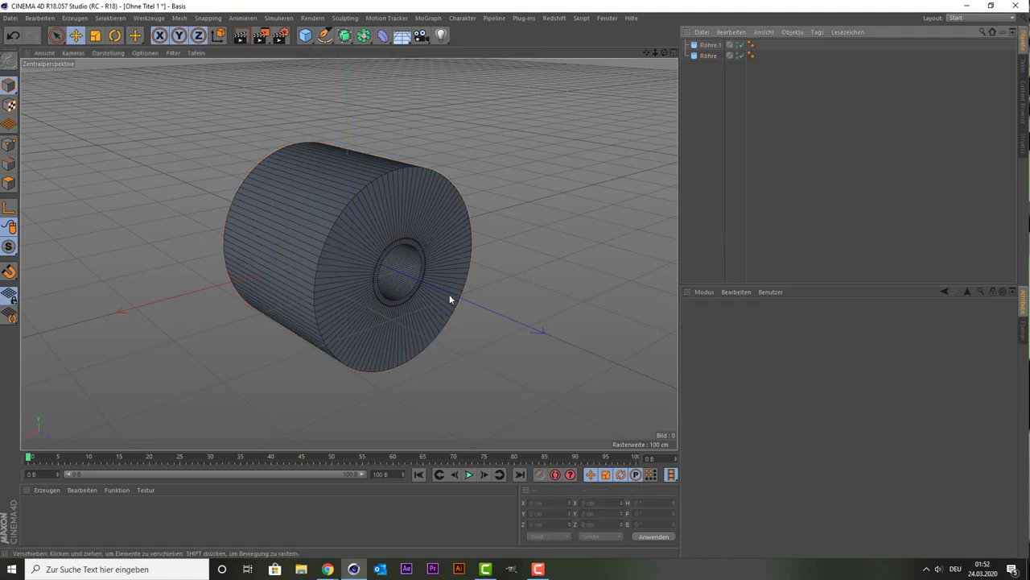
# Orbit to a front-left angle and select the outer Röhre tube in the Object Manager.
pyautogui.moveTo(449, 300)
pyautogui.keyDown('alt'); pyautogui.mouseDown()
pyautogui.moveTo(479, 179)
pyautogui.moveTo(597, 133)
pyautogui.mouseUp(); pyautogui.keyUp('alt')
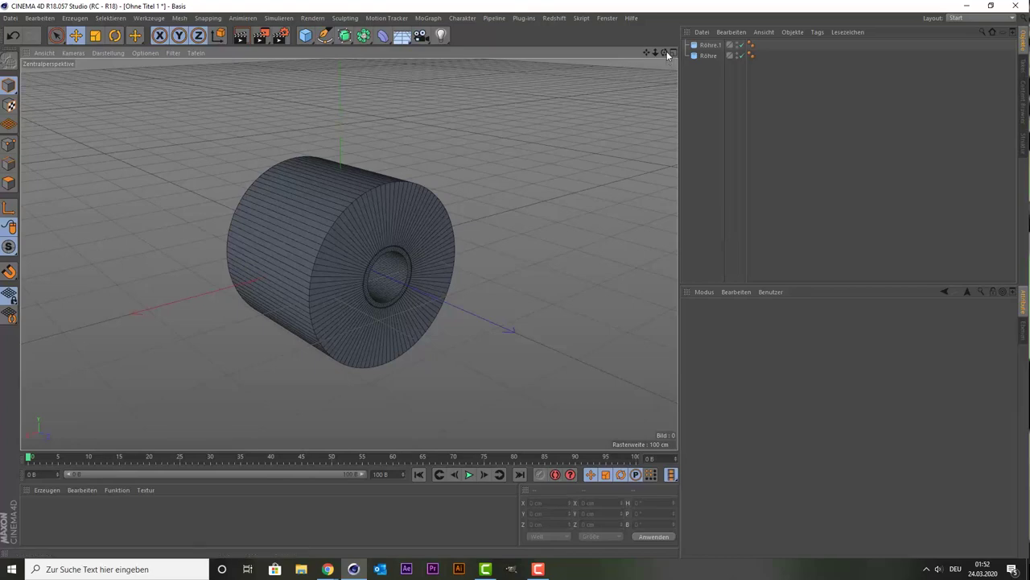
pyautogui.moveTo(667, 51); pyautogui.dragTo(666, 51)
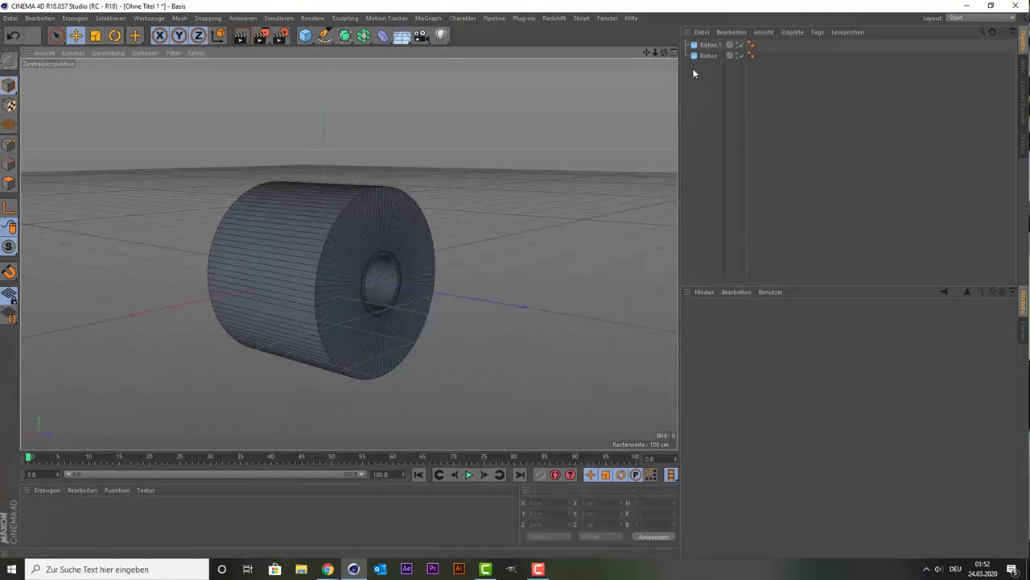
pyautogui.click(710, 56)
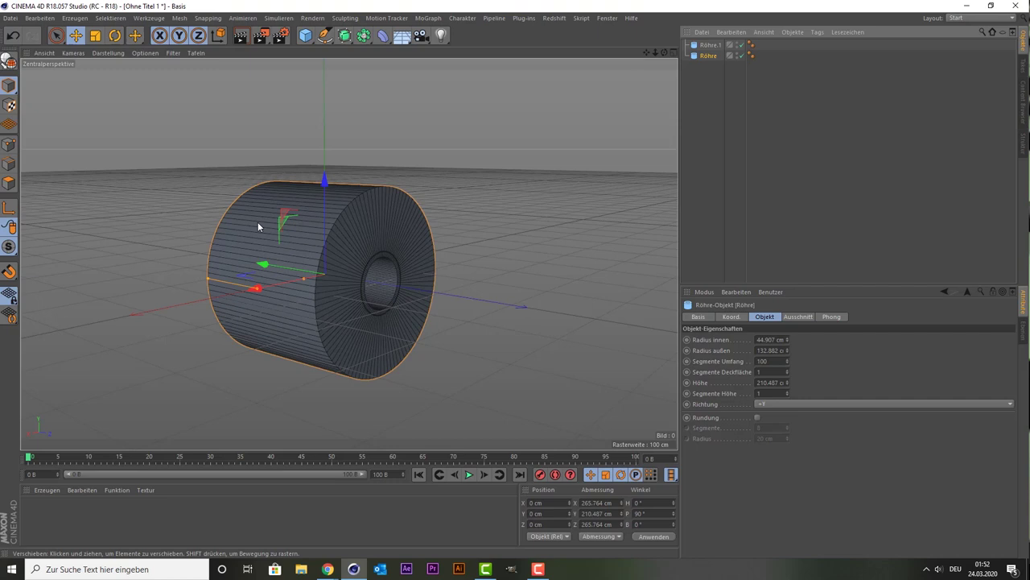
# Make Röhre editable and pull a side edge loop down into a flat hanging sheet.
pyautogui.press('c')
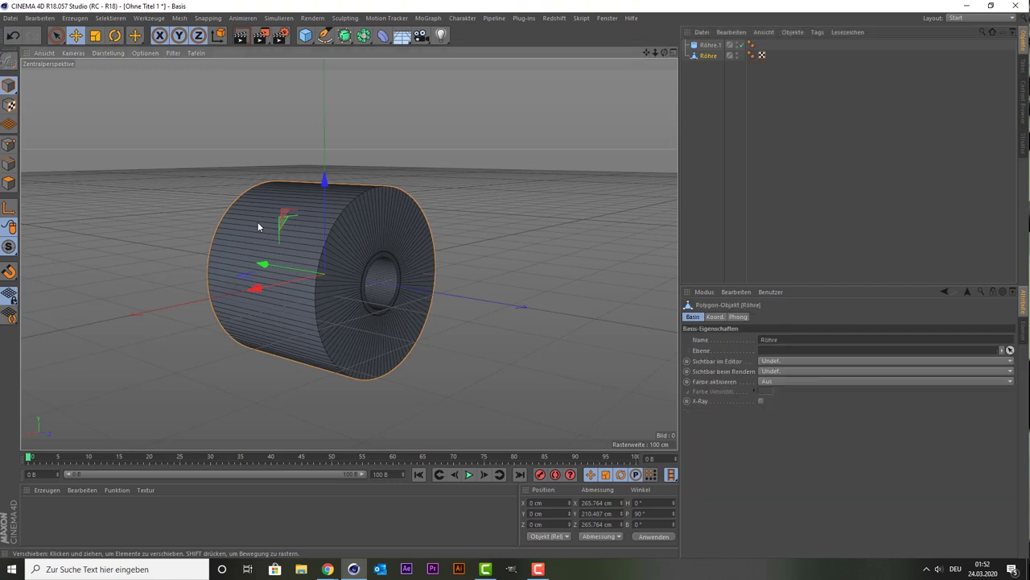
pyautogui.click(11, 172)
pyautogui.scroll(1, 271, 314)
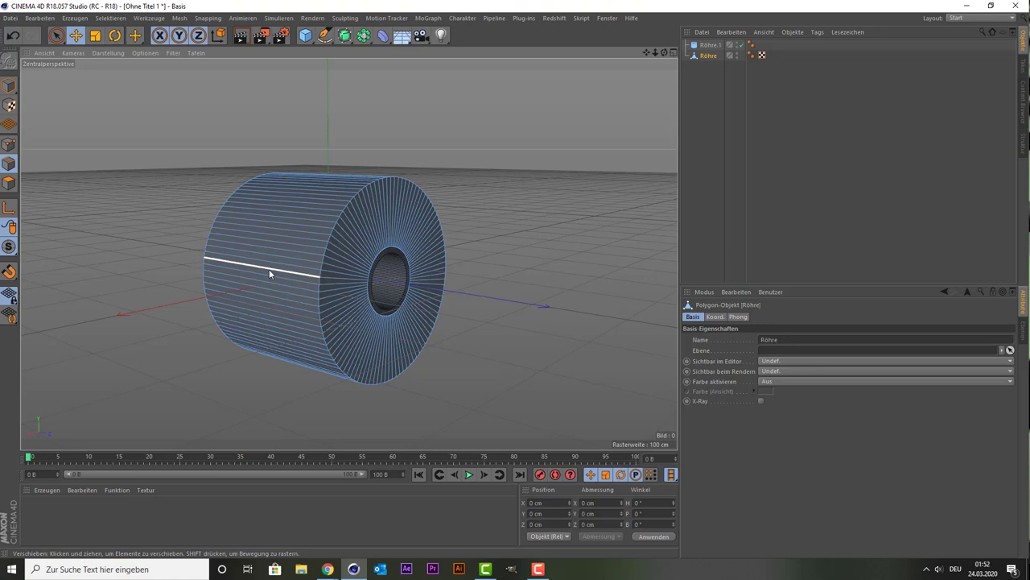
pyautogui.click(269, 268)
pyautogui.moveTo(251, 342); pyautogui.dragTo(236, 438)
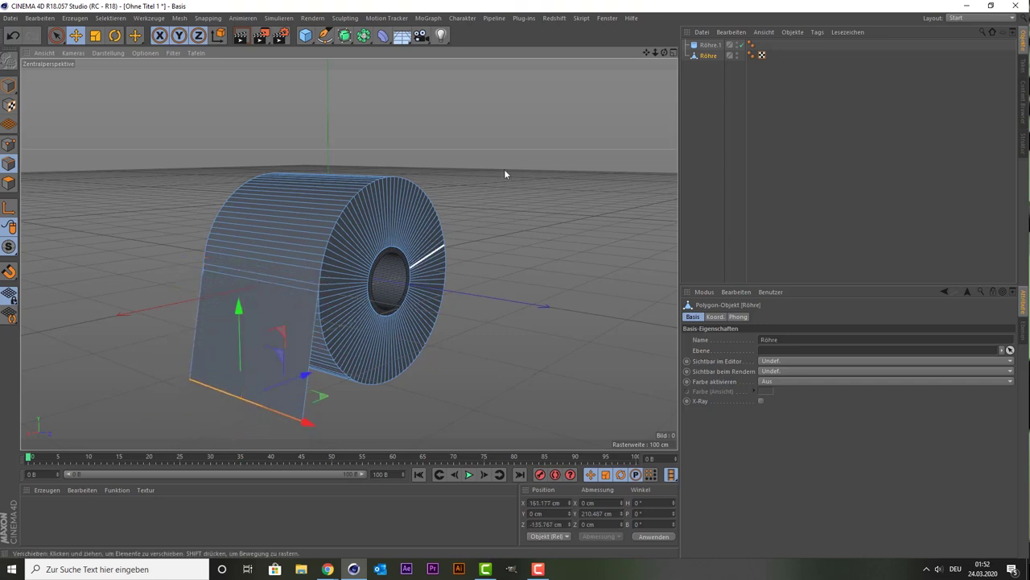
# Nudge the hanging sheet slightly along Z, checking the roll from several angles.
pyautogui.keyDown('alt'); pyautogui.moveTo(504, 172); pyautogui.dragTo(348, 253); pyautogui.keyUp('alt')
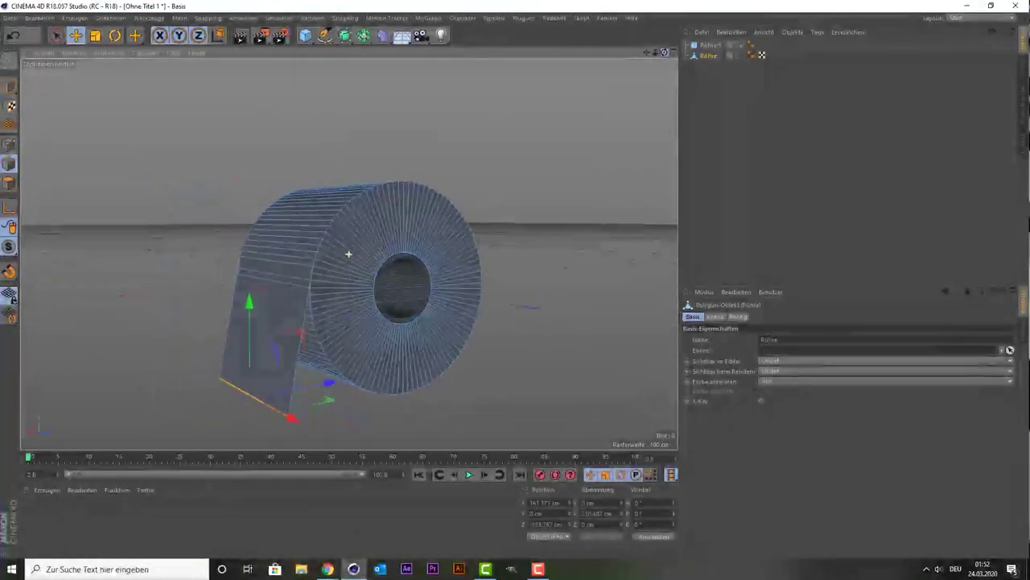
pyautogui.keyDown('alt'); pyautogui.moveTo(431, 286); pyautogui.dragTo(430, 286); pyautogui.keyUp('alt')
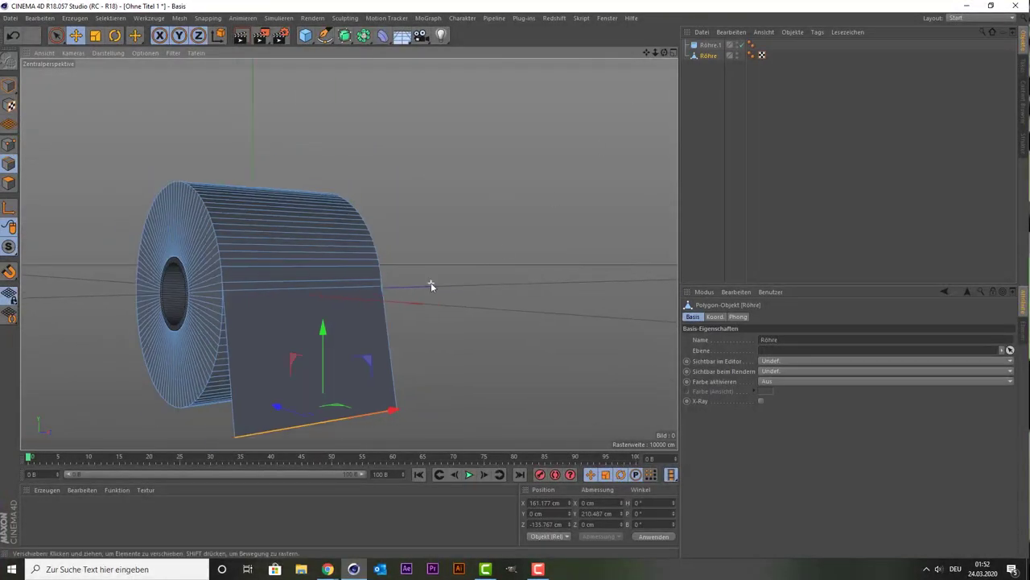
pyautogui.moveTo(323, 364)
pyautogui.mouseDown()
pyautogui.moveTo(325, 378)
pyautogui.moveTo(473, 278)
pyautogui.mouseUp()
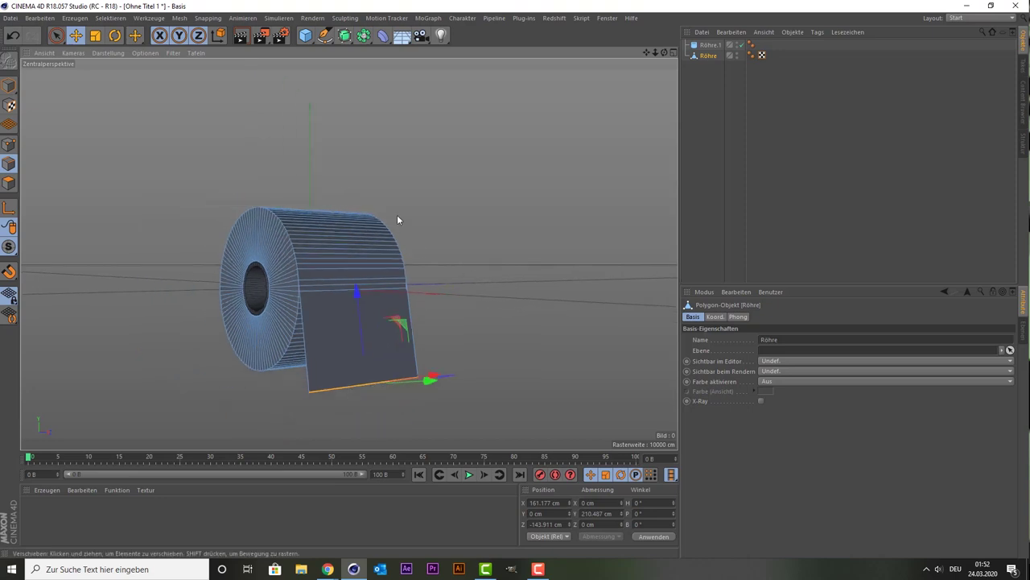
pyautogui.moveTo(397, 219)
pyautogui.keyDown('alt'); pyautogui.mouseDown()
pyautogui.moveTo(431, 247)
pyautogui.moveTo(330, 337)
pyautogui.mouseUp(); pyautogui.keyUp('alt')
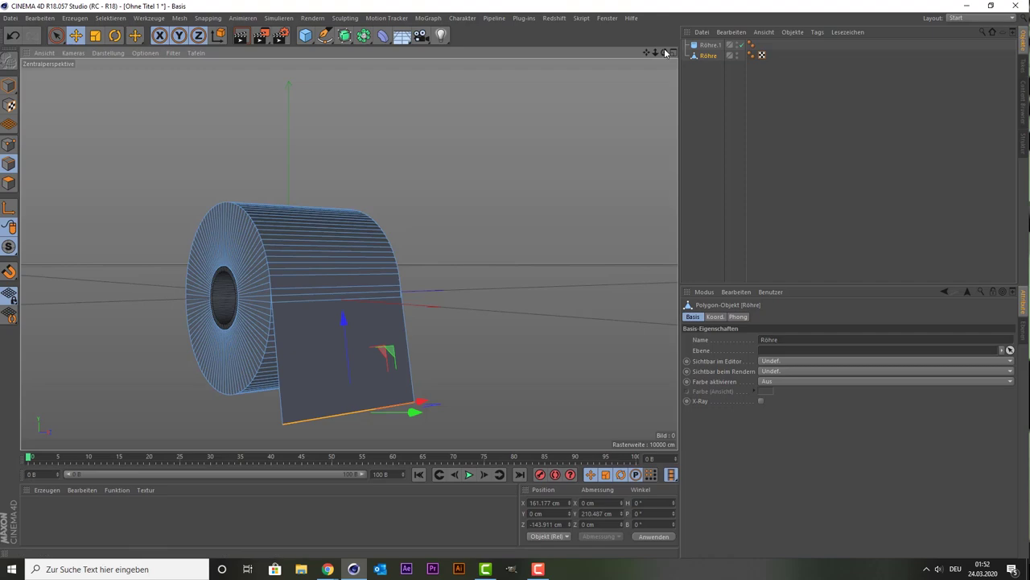
pyautogui.moveTo(661, 53); pyautogui.dragTo(349, 253)
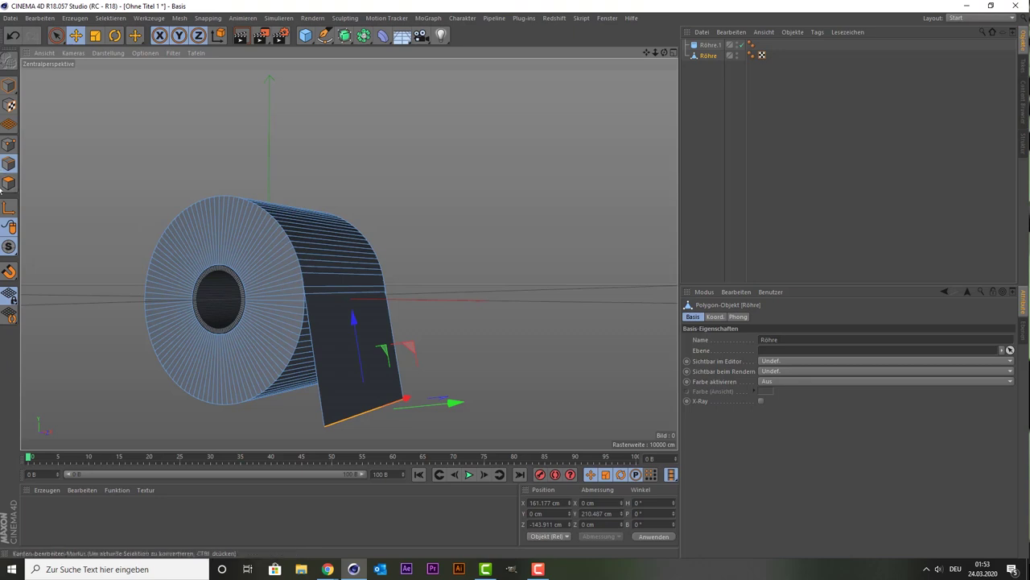
# In Polygon mode, select only the front face of the hanging paper sheet.
pyautogui.click(9, 163)
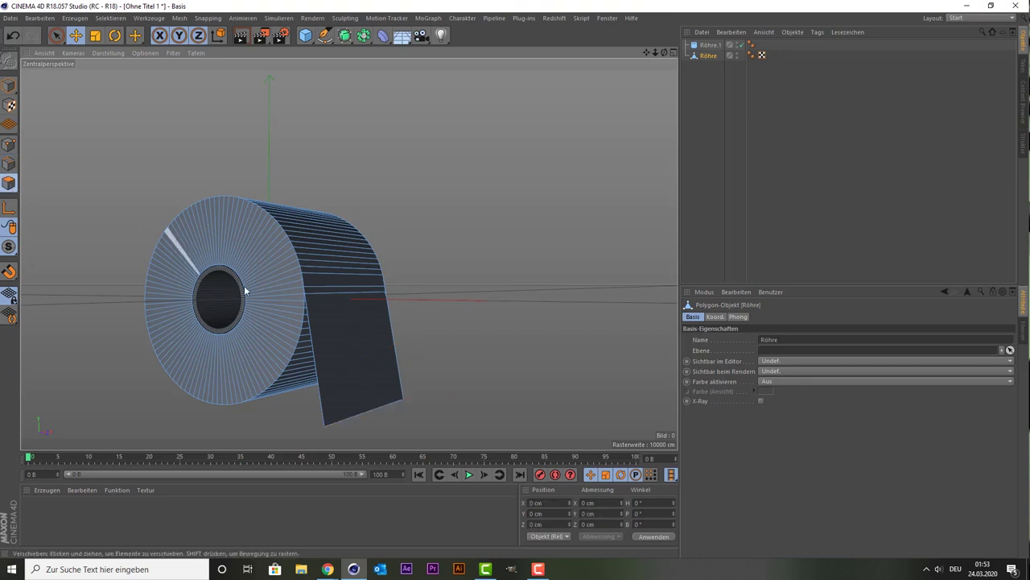
pyautogui.click(365, 343)
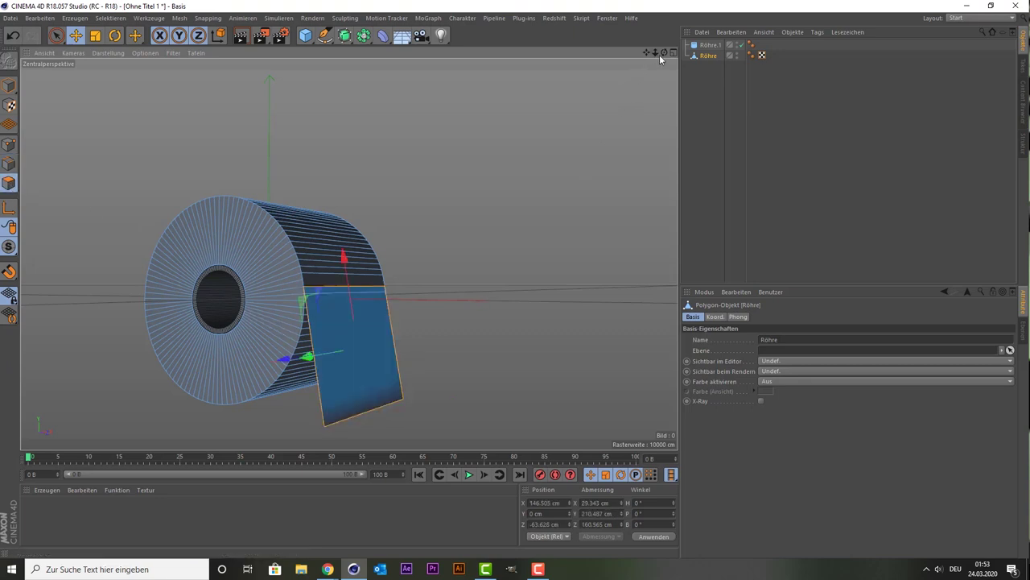
pyautogui.moveTo(664, 52); pyautogui.dragTo(612, 73)
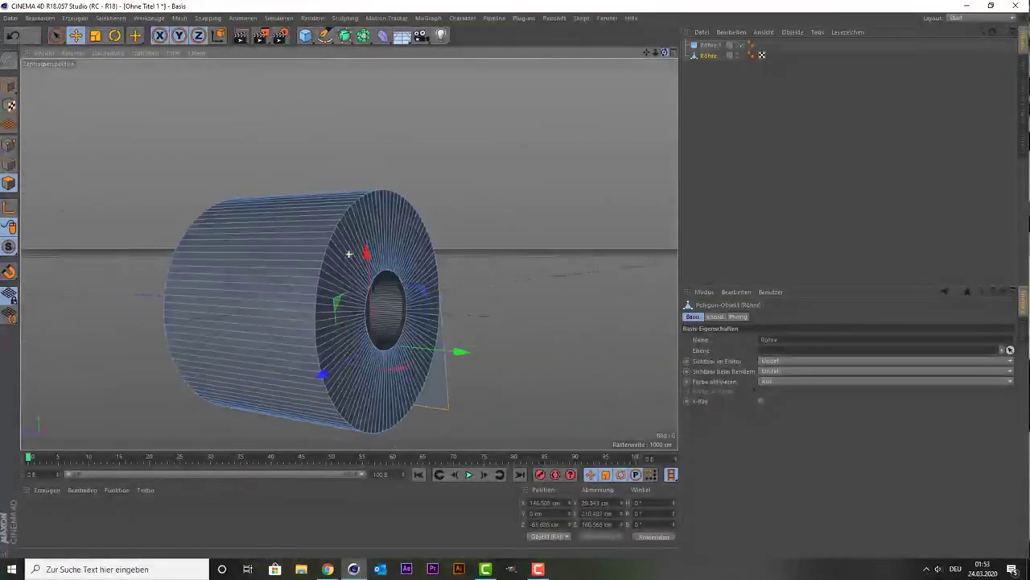
pyautogui.moveTo(349, 253); pyautogui.dragTo(458, 335)
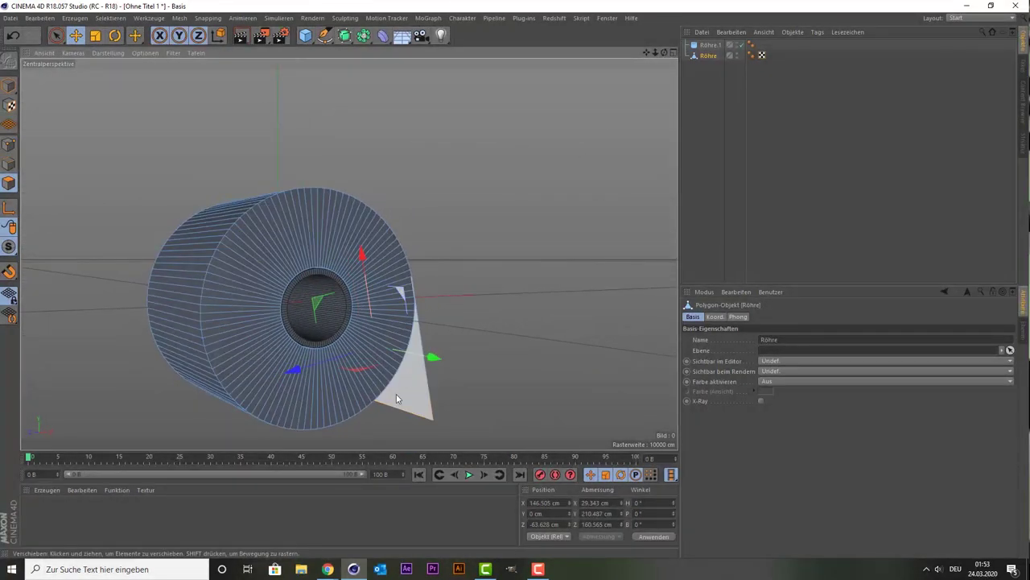
pyautogui.click(393, 394)
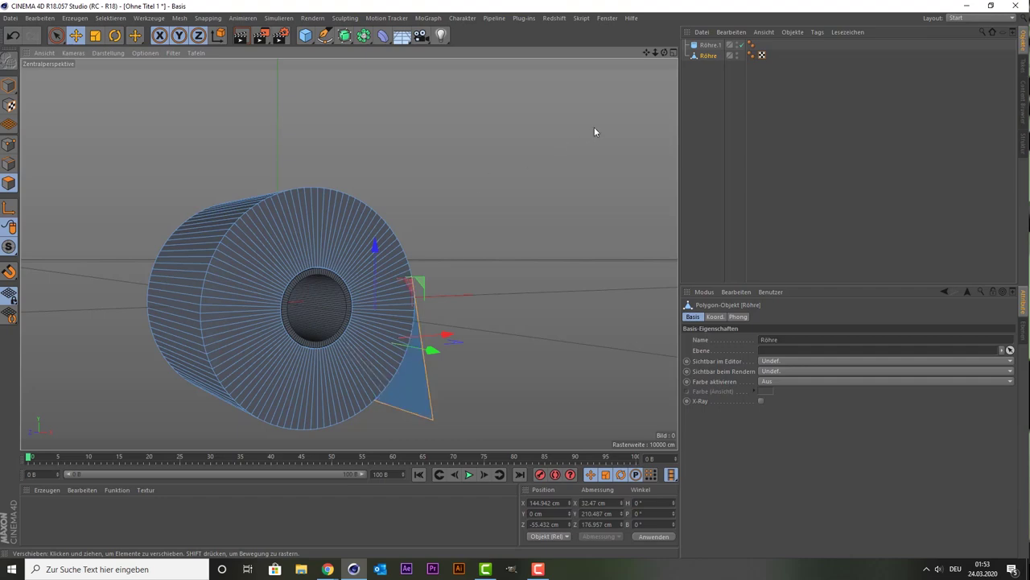
pyautogui.moveTo(665, 56)
pyautogui.mouseDown()
pyautogui.moveTo(398, 152)
pyautogui.moveTo(183, 304)
pyautogui.mouseUp()
pyautogui.click(182, 305)
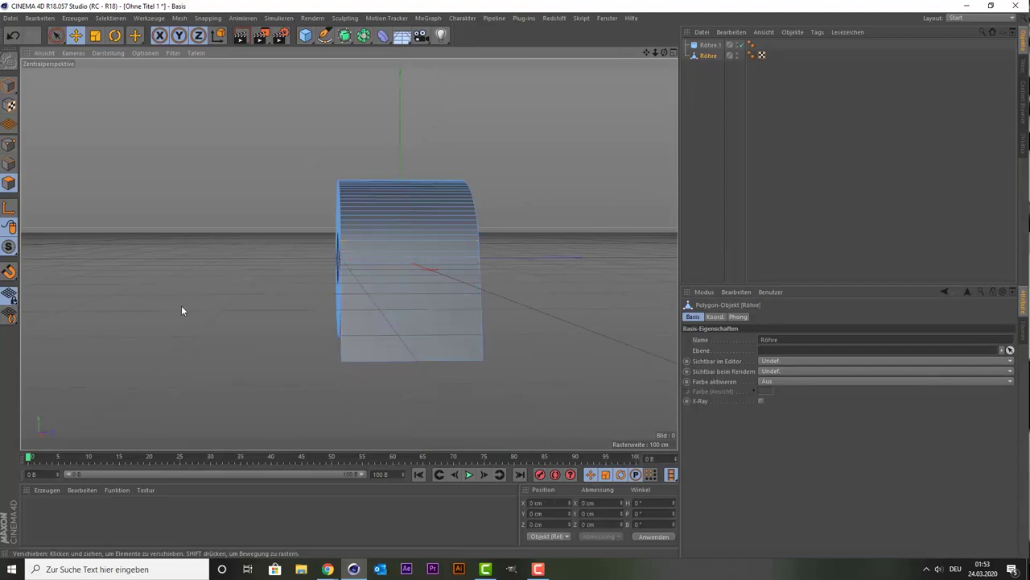
pyautogui.click(416, 284)
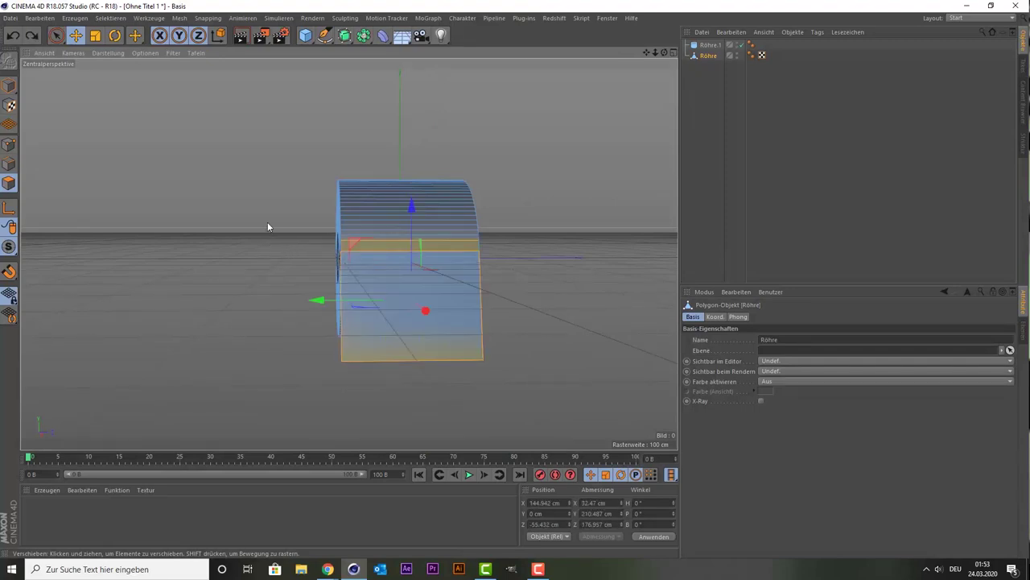
# Apply Unterteilen (Subdivide) repeatedly to the selected sheet face to form a dense polygon grid.
pyautogui.rightClick(211, 252)
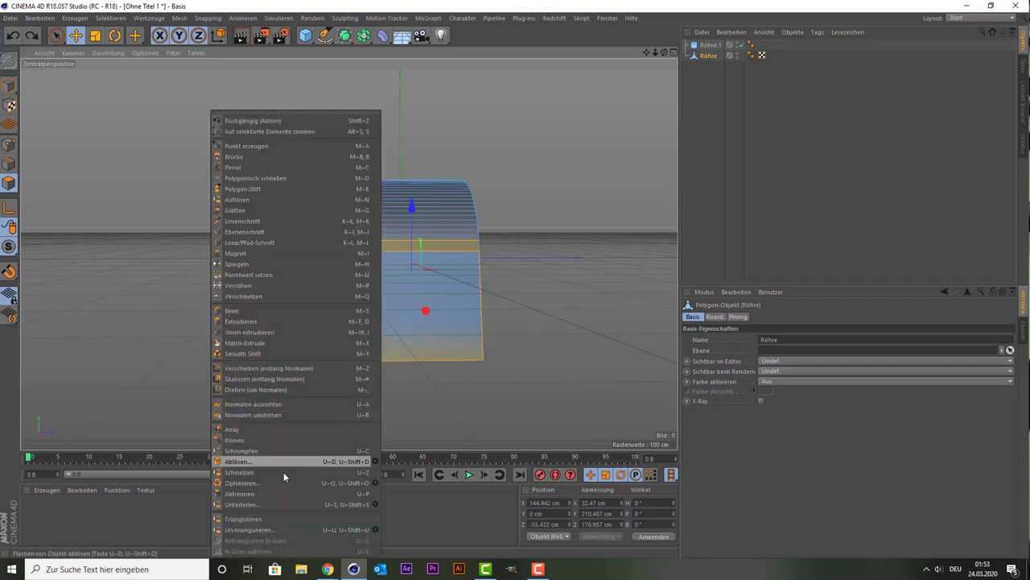
pyautogui.click(282, 505)
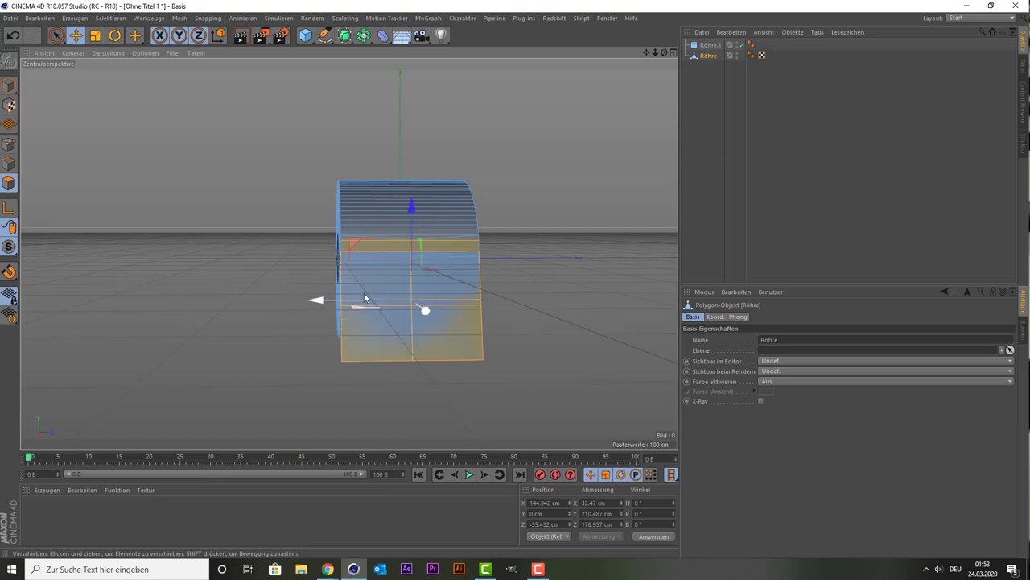
pyautogui.rightClick(178, 280)
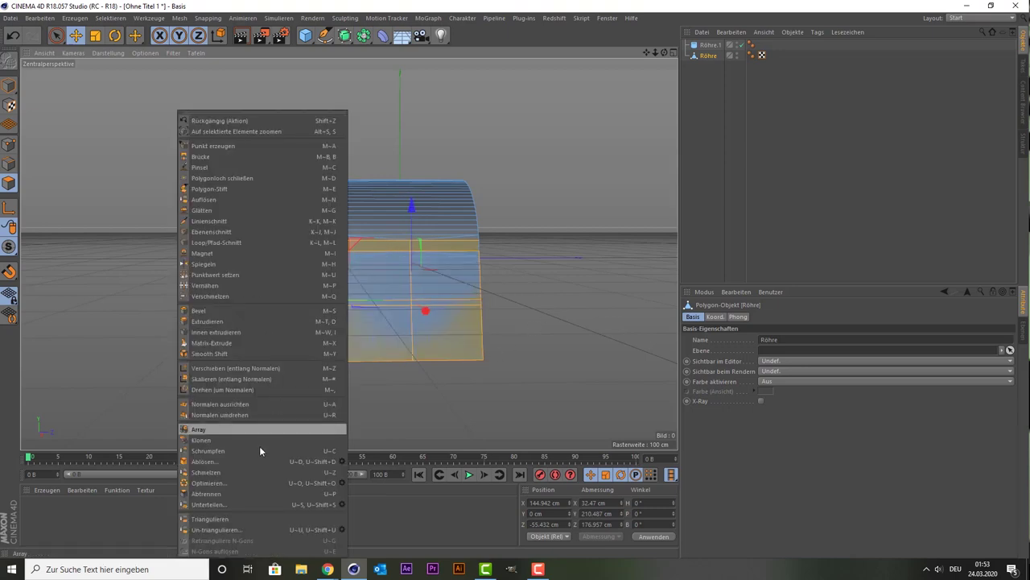
pyautogui.click(212, 504)
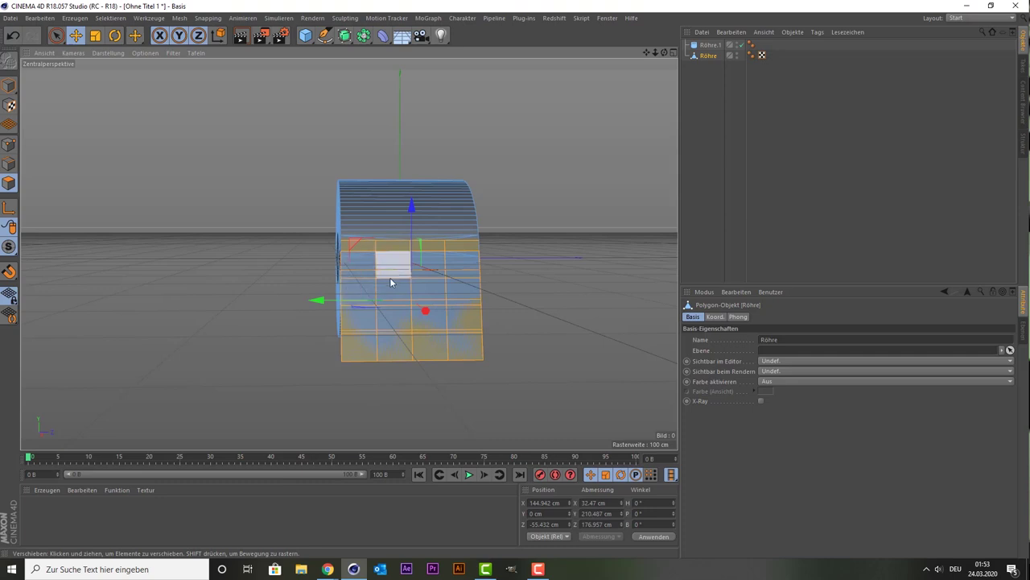
pyautogui.rightClick(172, 280)
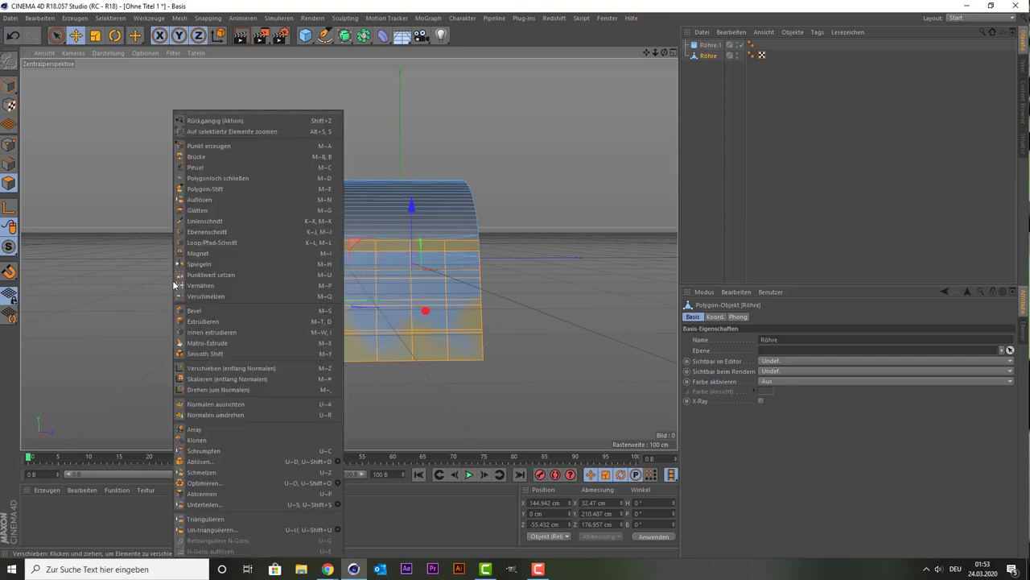
pyautogui.click(258, 507)
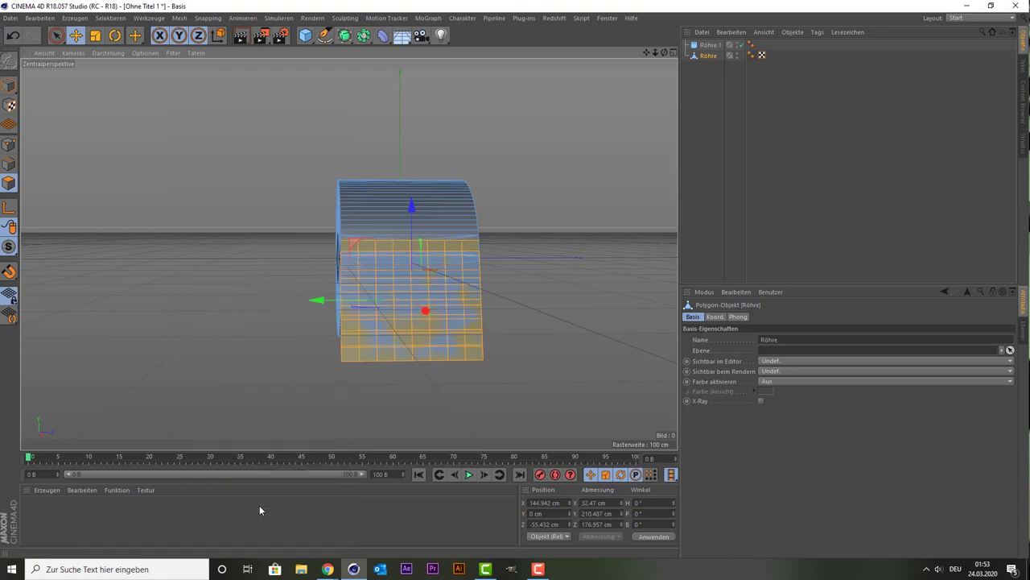
pyautogui.rightClick(220, 284)
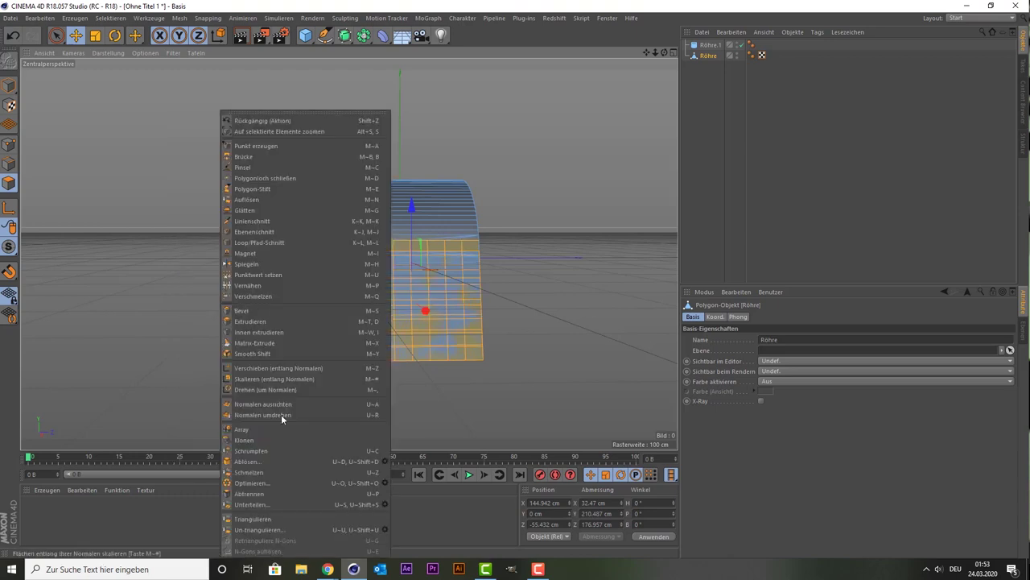
pyautogui.click(277, 507)
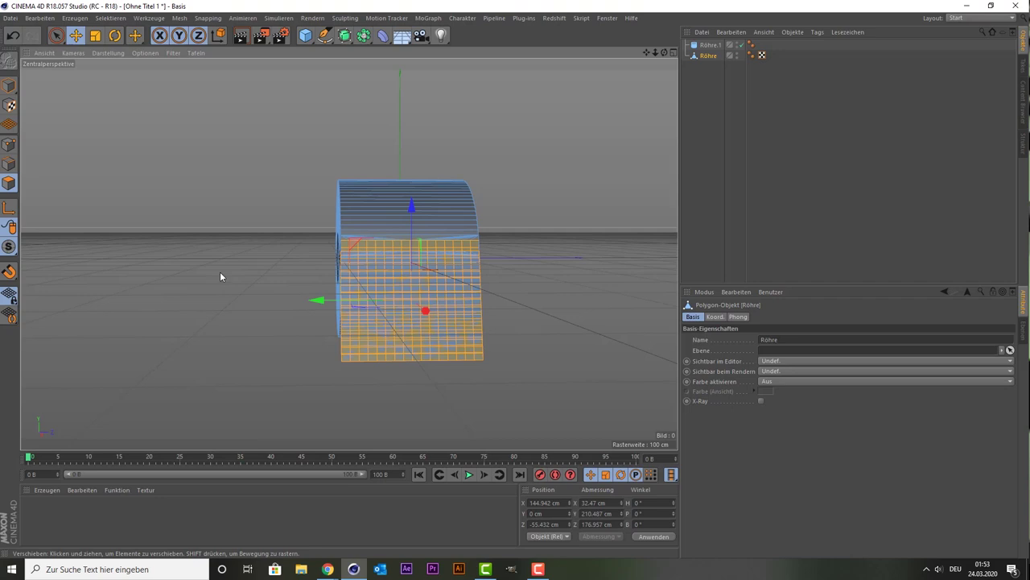
pyautogui.rightClick(220, 272)
pyautogui.click(262, 505)
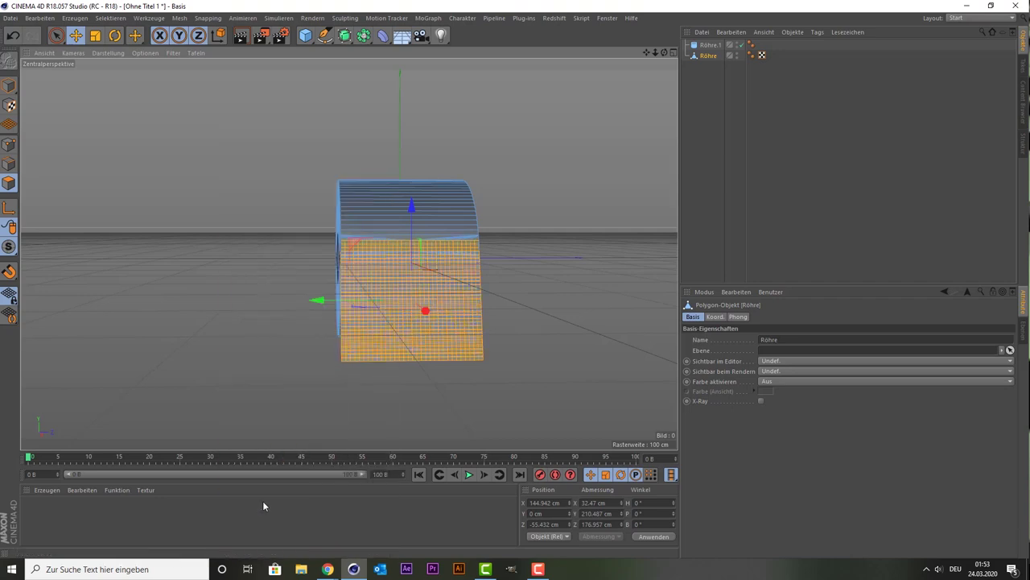
# Add a Biegen (Bend) deformer, set its X size to 40 cm and move it onto the sheet.
pyautogui.click(381, 37)
pyautogui.moveTo(281, 249)
pyautogui.keyDown('alt'); pyautogui.mouseDown()
pyautogui.moveTo(349, 254)
pyautogui.moveTo(587, 90)
pyautogui.mouseUp(); pyautogui.keyUp('alt')
pyautogui.moveTo(374, 256)
pyautogui.mouseDown()
pyautogui.moveTo(470, 286)
pyautogui.moveTo(392, 204)
pyautogui.moveTo(422, 326)
pyautogui.moveTo(414, 304)
pyautogui.mouseUp()
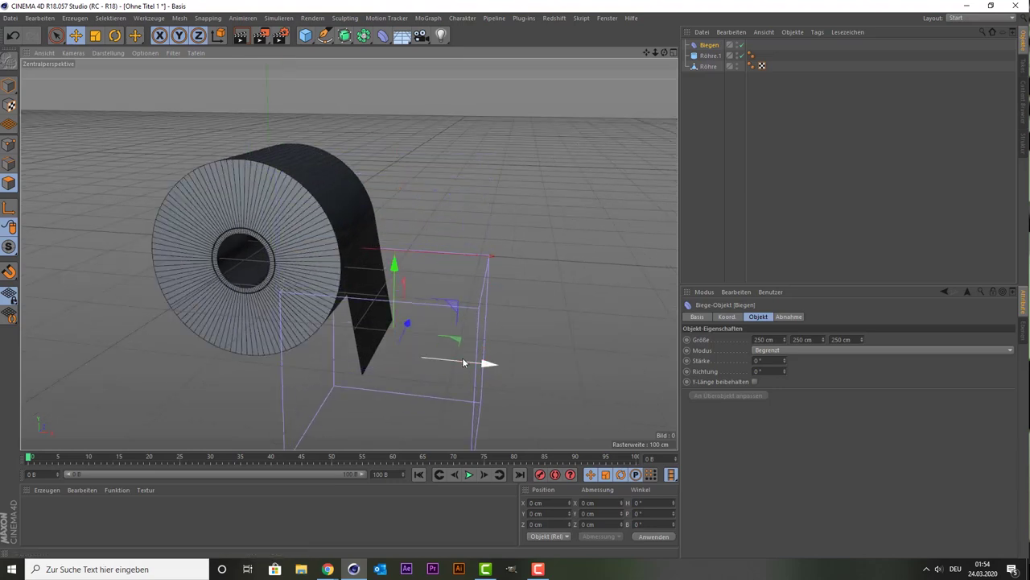
pyautogui.moveTo(464, 363); pyautogui.dragTo(466, 359)
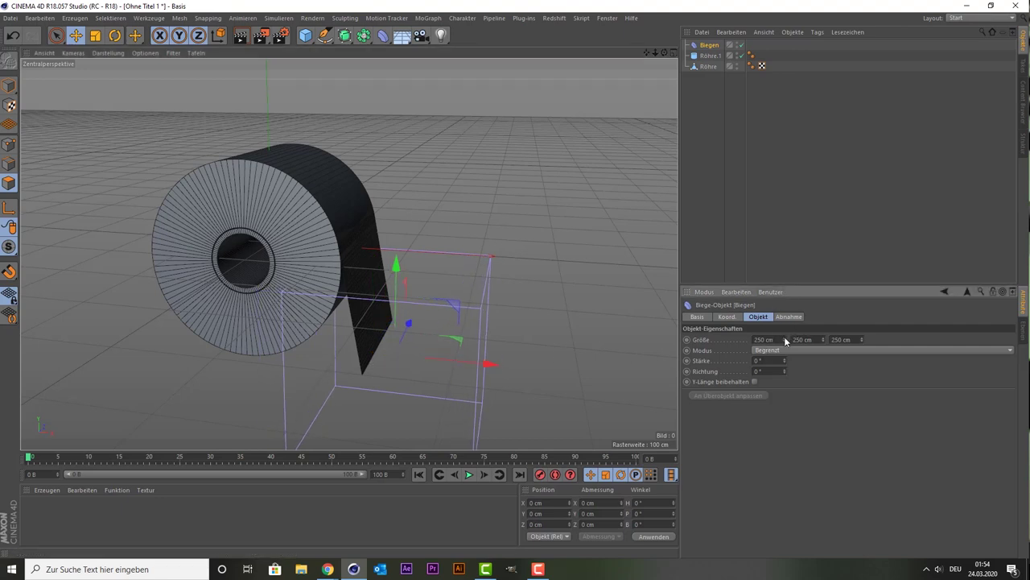
pyautogui.moveTo(786, 342); pyautogui.dragTo(736, 341)
pyautogui.moveTo(455, 361); pyautogui.dragTo(431, 364)
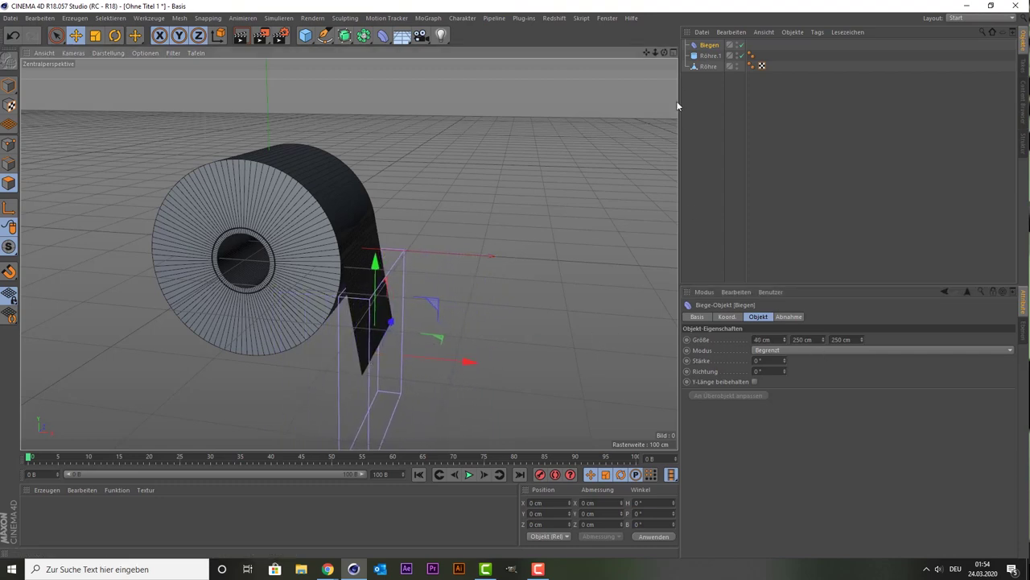
pyautogui.moveTo(668, 53); pyautogui.dragTo(348, 254)
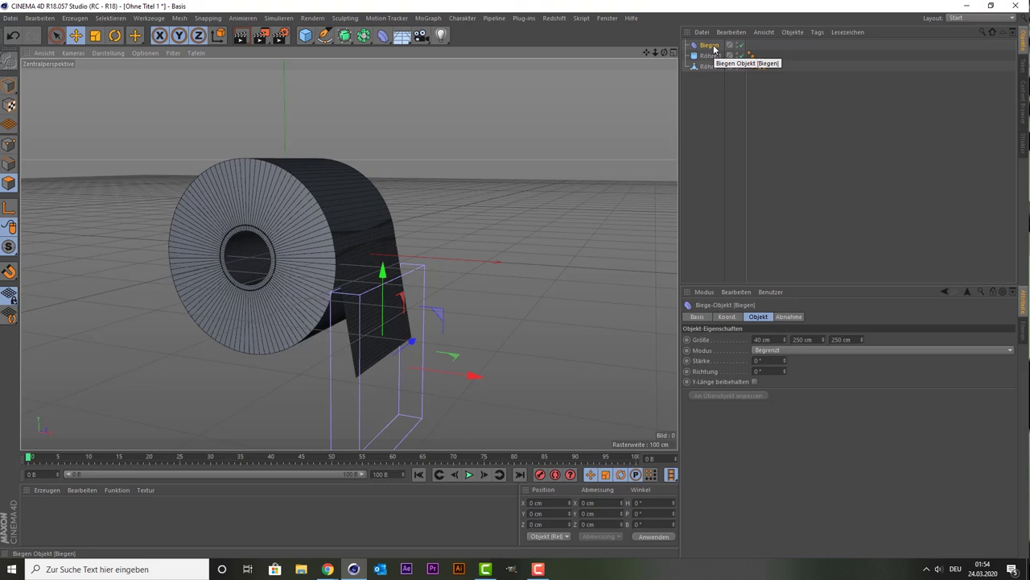
# Parent the Biegen deformer under Röhre and try out bend strengths, undoing the result.
pyautogui.moveTo(713, 48); pyautogui.dragTo(709, 64)
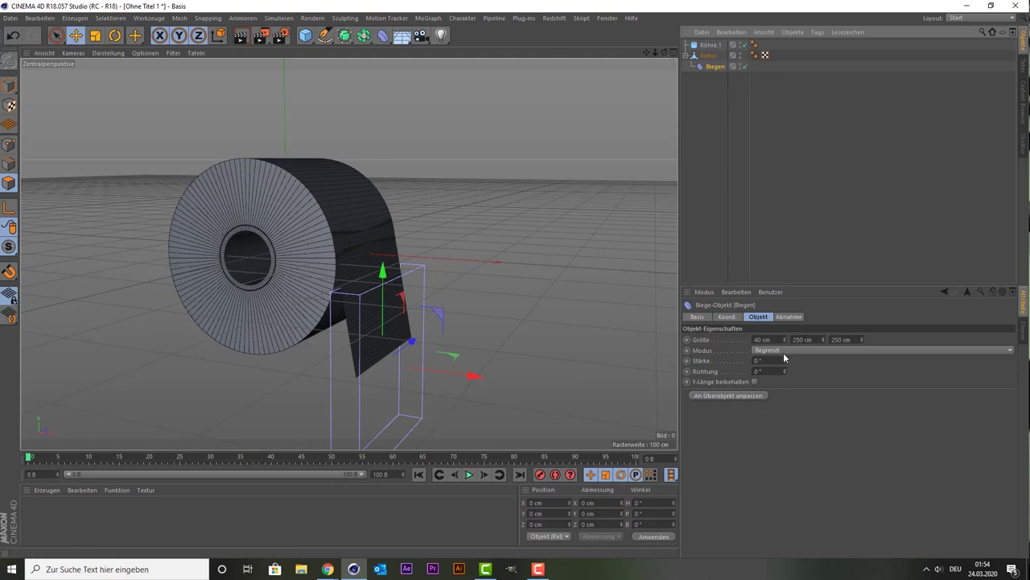
pyautogui.moveTo(785, 361); pyautogui.dragTo(785, 322)
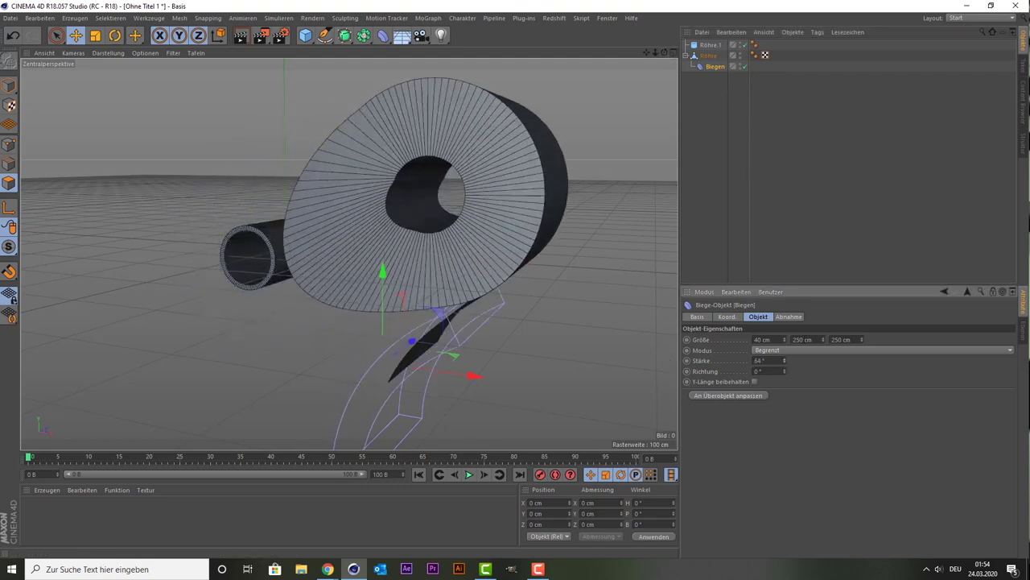
pyautogui.moveTo(785, 361); pyautogui.dragTo(784, 451)
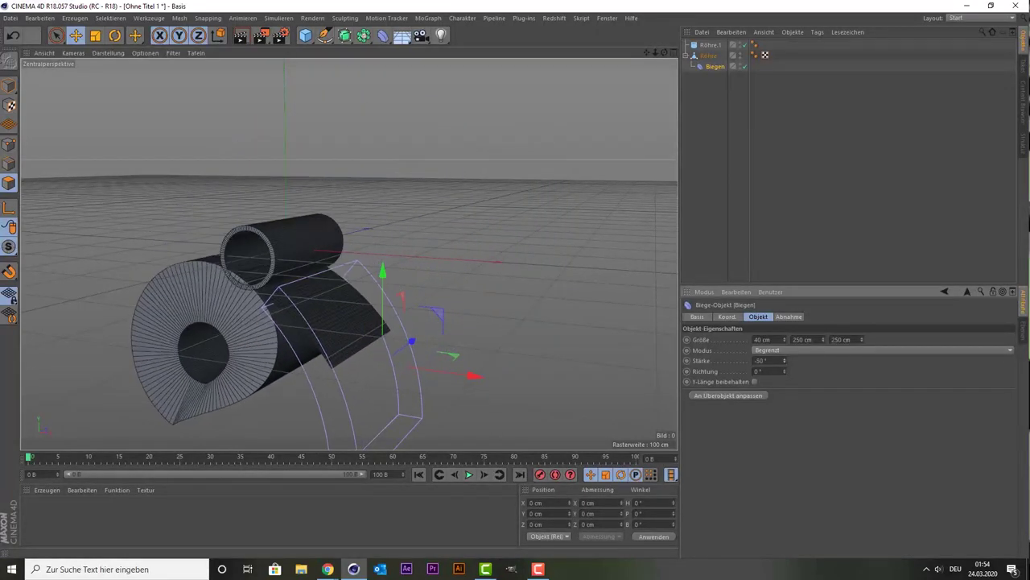
pyautogui.moveTo(784, 361); pyautogui.dragTo(785, 330)
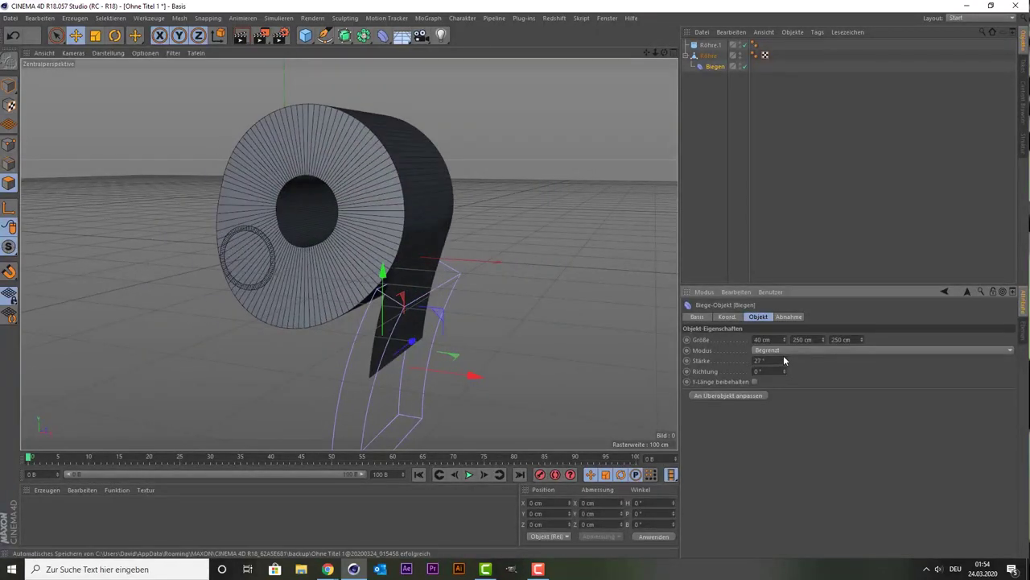
pyautogui.hotkey('ctrl', 'z')
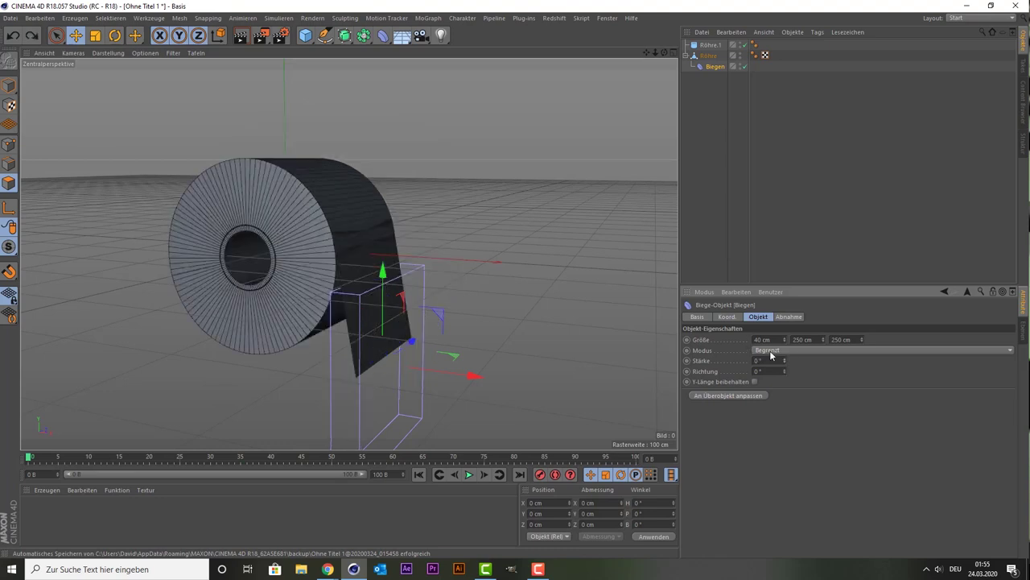
# Set the bend mode to Innerhalb Box with 19° strength and shift the deformer left along X.
pyautogui.click(771, 353)
pyautogui.click(783, 373)
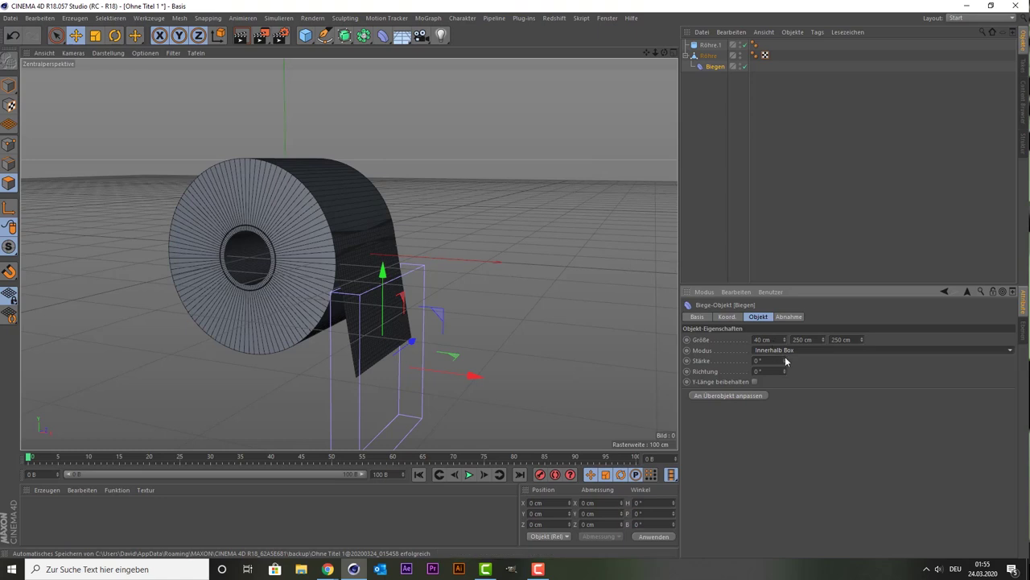
pyautogui.moveTo(785, 362)
pyautogui.mouseDown()
pyautogui.moveTo(813, 361)
pyautogui.moveTo(775, 361)
pyautogui.moveTo(797, 362)
pyautogui.mouseUp()
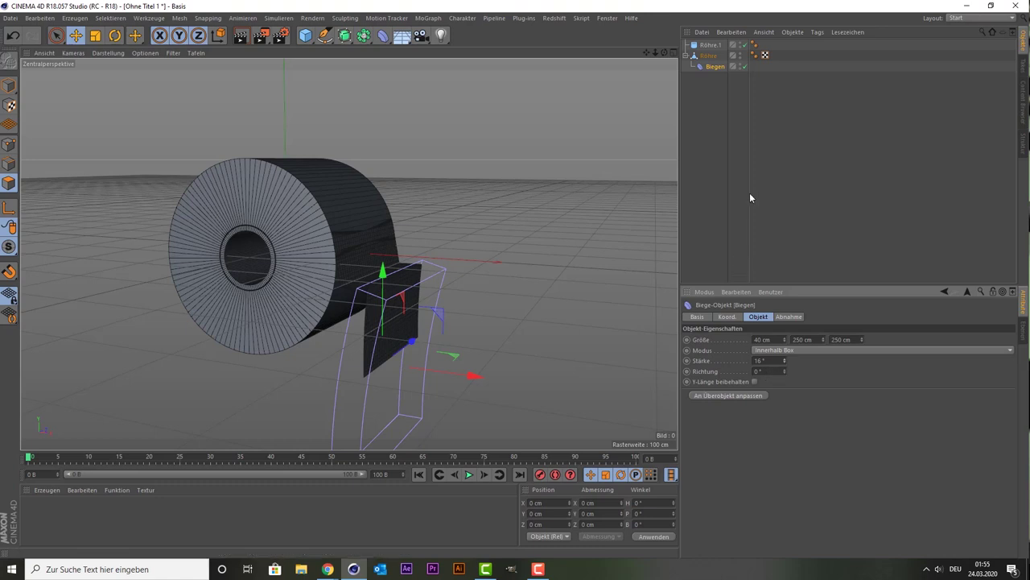
pyautogui.hotkey('ctrl', 'z')
pyautogui.hotkey('ctrl', 'y')
pyautogui.hotkey('ctrl', 'z')
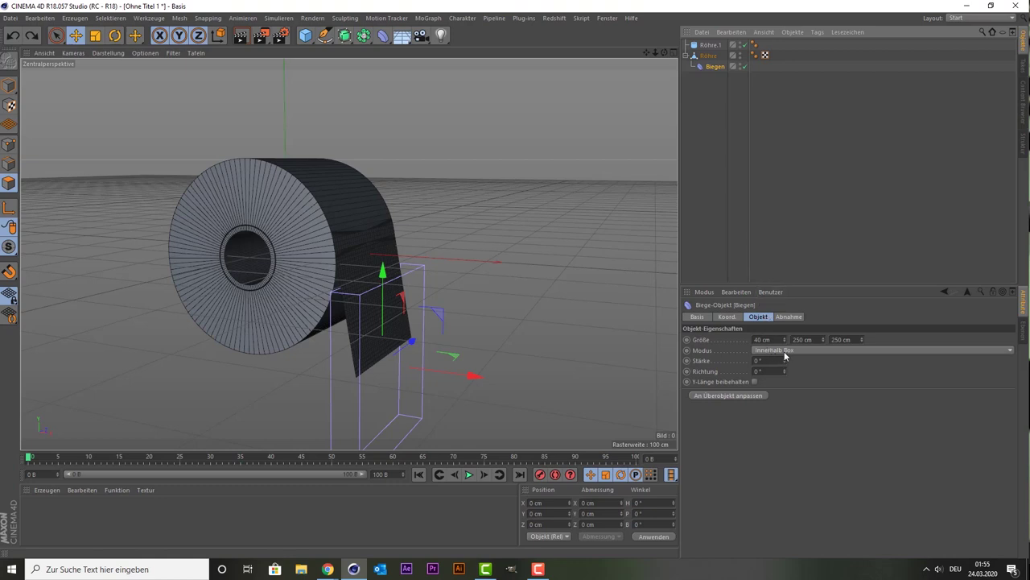
pyautogui.moveTo(785, 362); pyautogui.dragTo(801, 362)
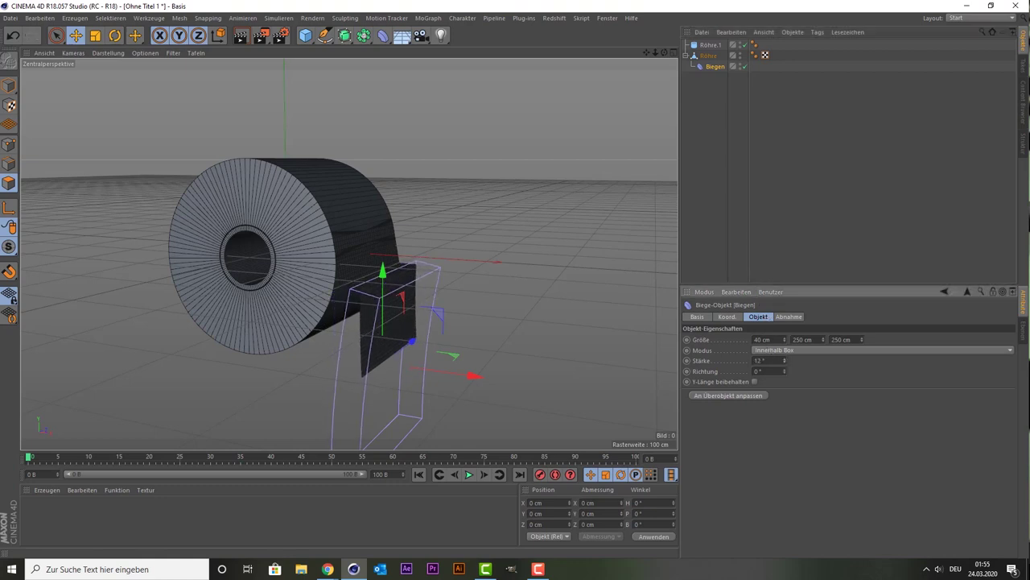
pyautogui.moveTo(476, 375)
pyautogui.mouseDown()
pyautogui.moveTo(416, 376)
pyautogui.moveTo(430, 355)
pyautogui.mouseUp()
pyautogui.press('r')
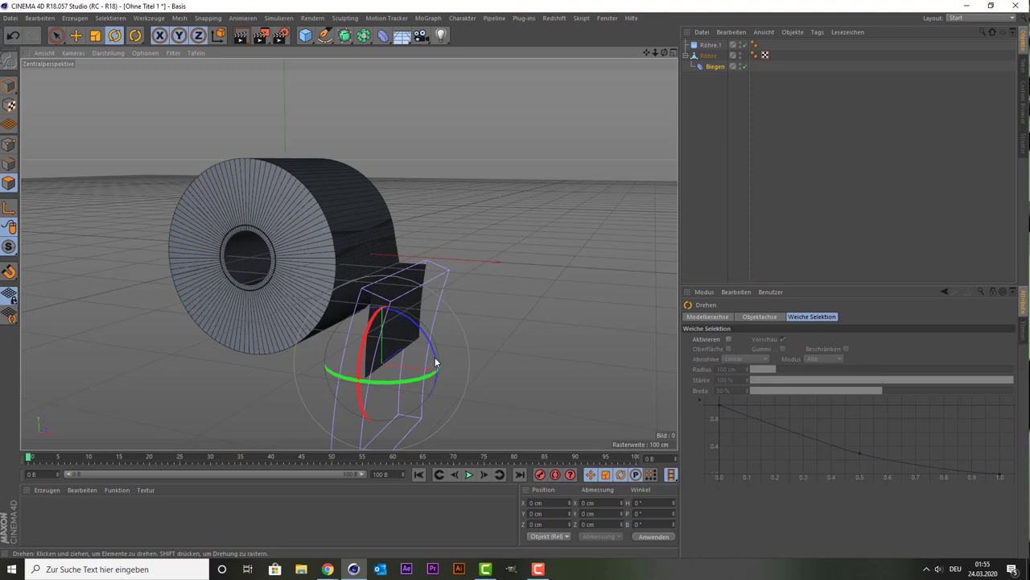
# Rotate the Bend deformer to about 167° and move it to reshape the curl.
pyautogui.moveTo(432, 362)
pyautogui.mouseDown()
pyautogui.moveTo(333, 368)
pyautogui.moveTo(339, 385)
pyautogui.mouseUp()
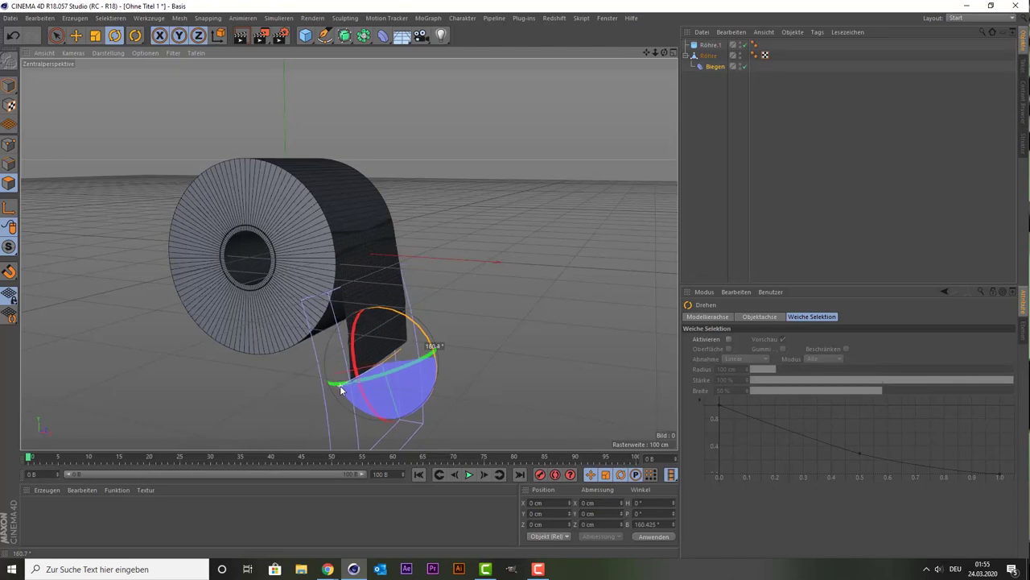
pyautogui.moveTo(340, 385); pyautogui.dragTo(338, 379)
pyautogui.click(59, 41)
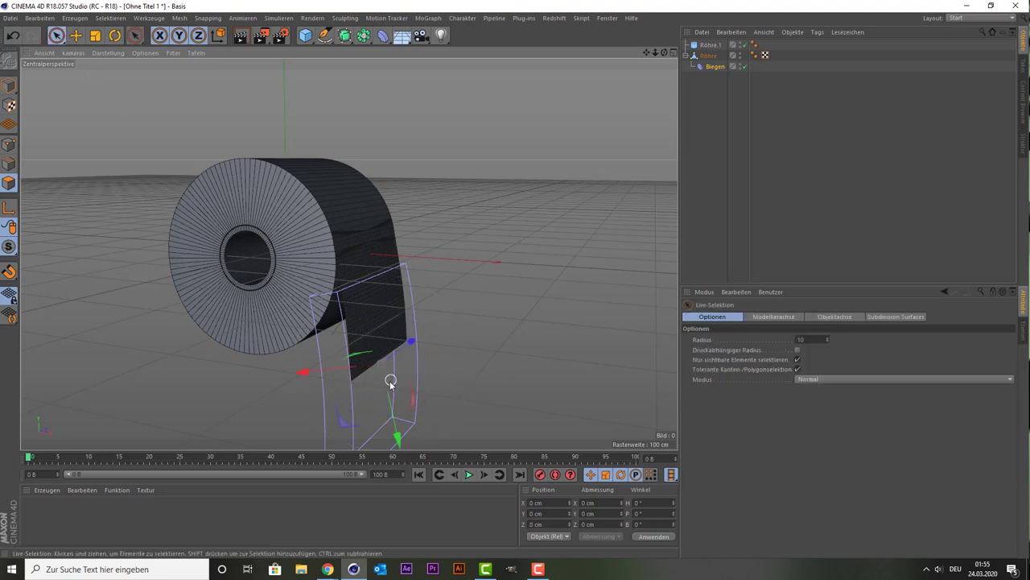
pyautogui.moveTo(390, 405)
pyautogui.mouseDown()
pyautogui.moveTo(371, 361)
pyautogui.moveTo(377, 380)
pyautogui.mouseUp()
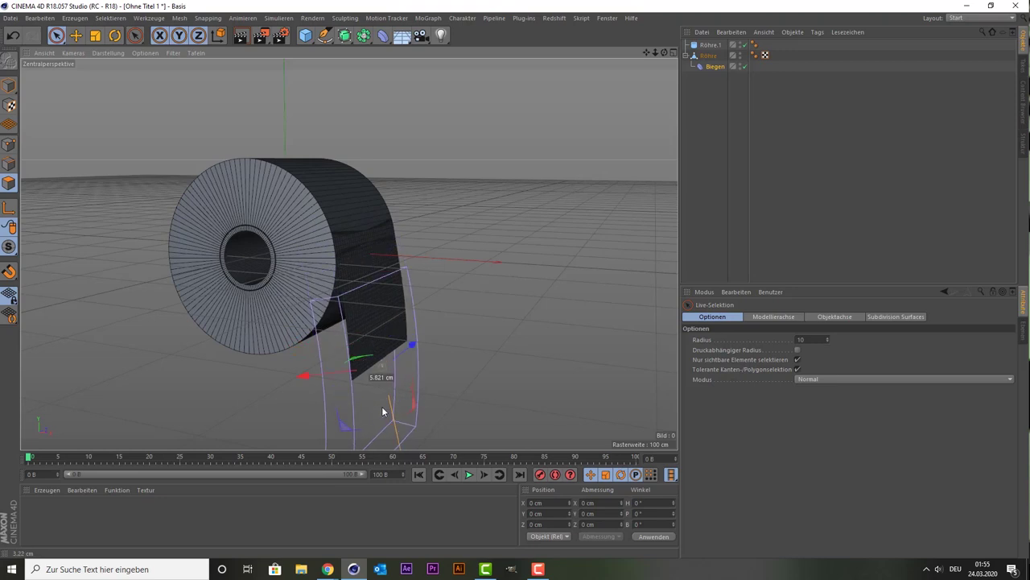
# Narrow the Bend deformer to 25 cm and raise its strength to 60°.
pyautogui.click(706, 66)
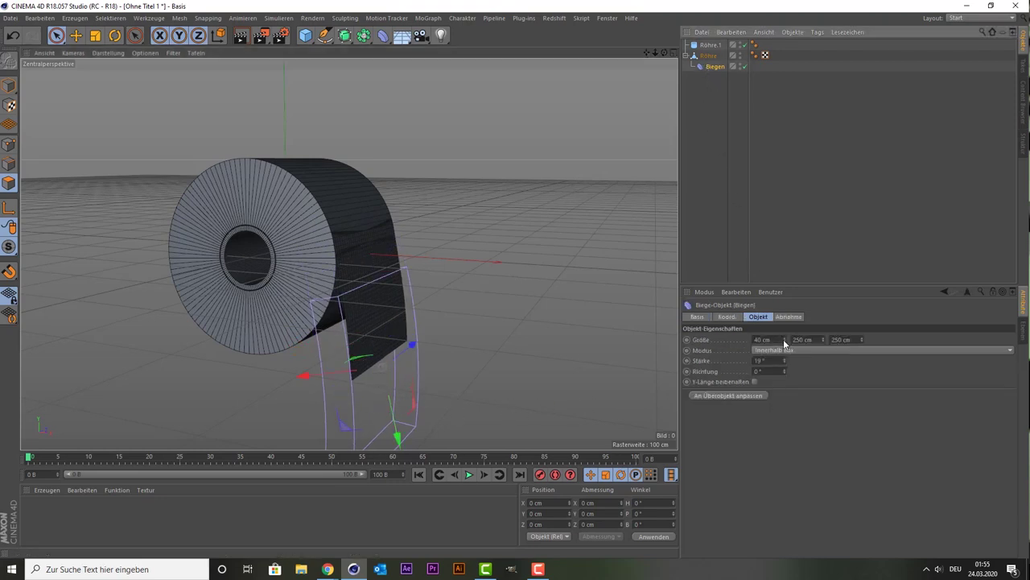
pyautogui.moveTo(785, 341); pyautogui.dragTo(784, 358)
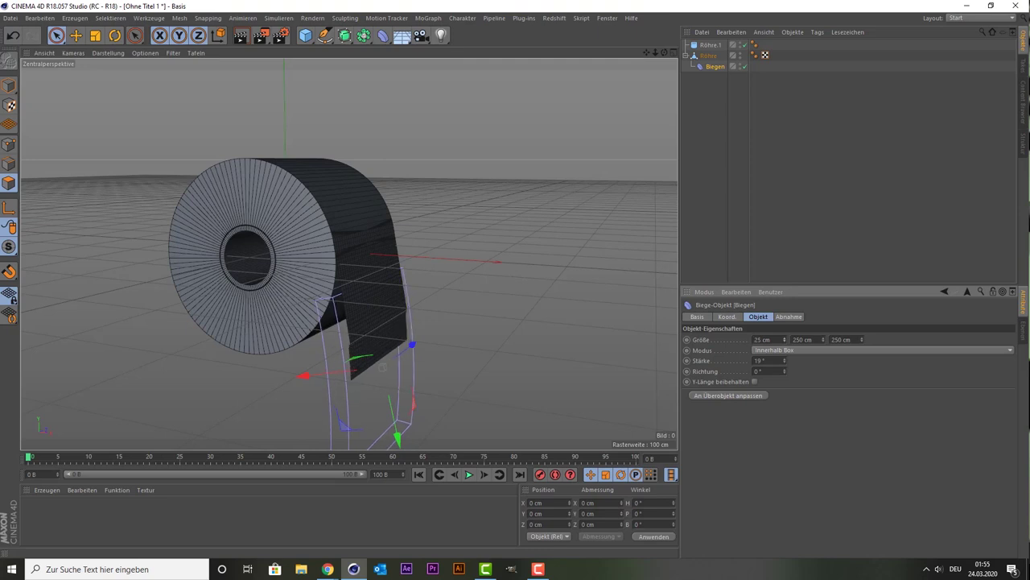
pyautogui.moveTo(663, 53); pyautogui.dragTo(612, 56)
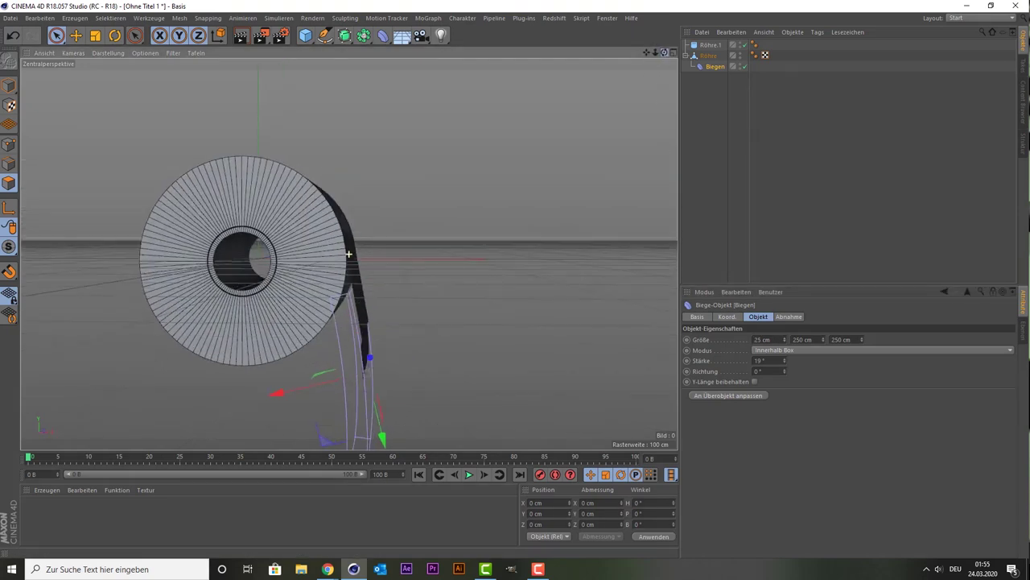
pyautogui.moveTo(319, 383); pyautogui.dragTo(328, 385)
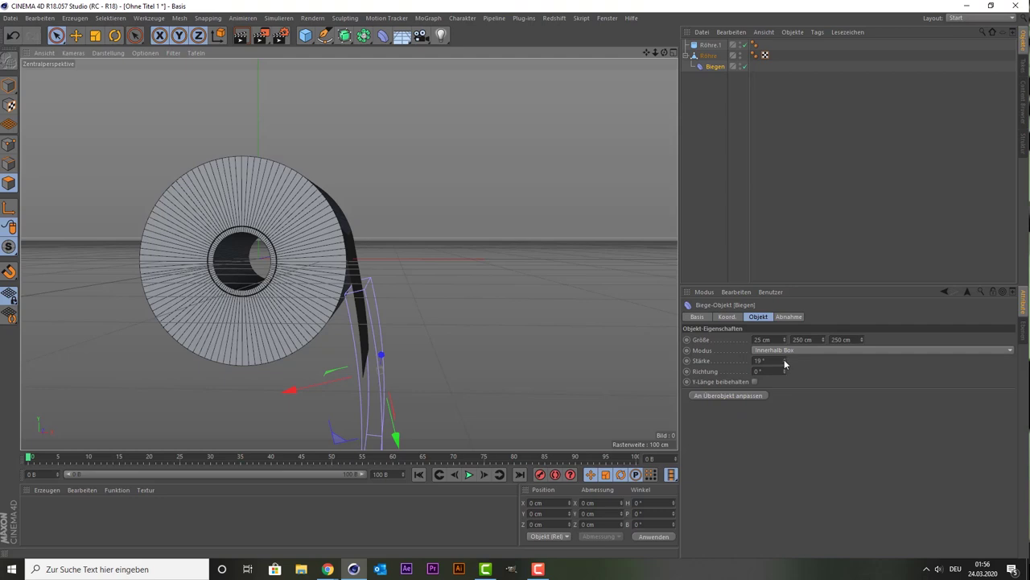
pyautogui.moveTo(785, 362)
pyautogui.mouseDown()
pyautogui.moveTo(838, 361)
pyautogui.moveTo(796, 361)
pyautogui.mouseUp()
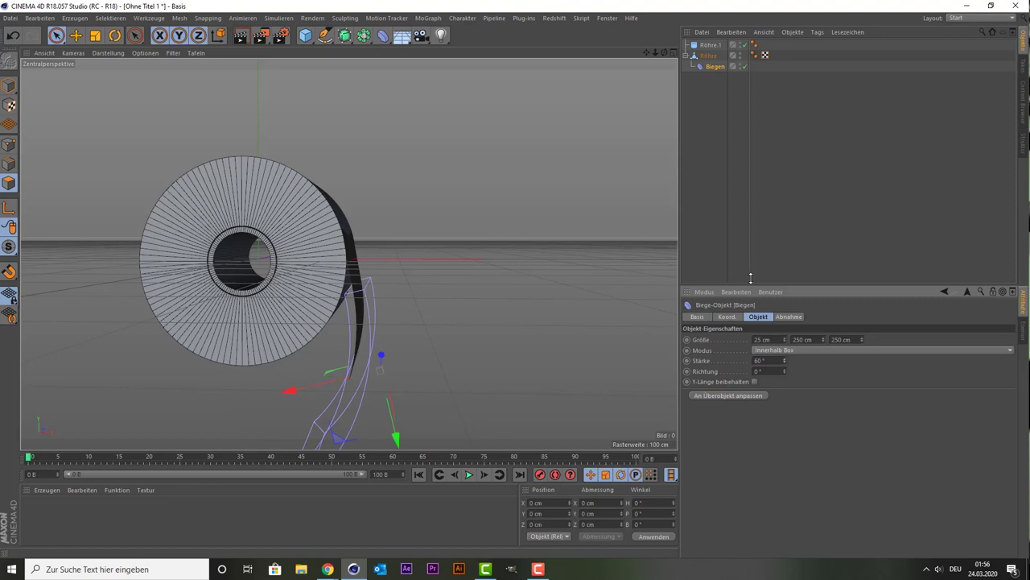
pyautogui.moveTo(664, 53)
pyautogui.mouseDown()
pyautogui.moveTo(579, 57)
pyautogui.moveTo(612, 57)
pyautogui.mouseUp()
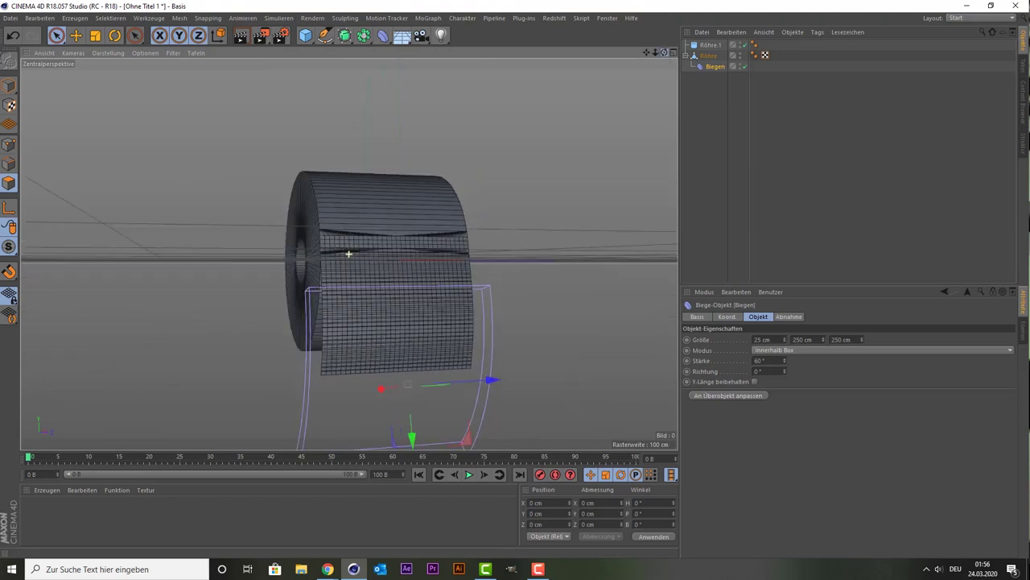
# Render quick test previews of the curled roll against the black background.
pyautogui.click(242, 37)
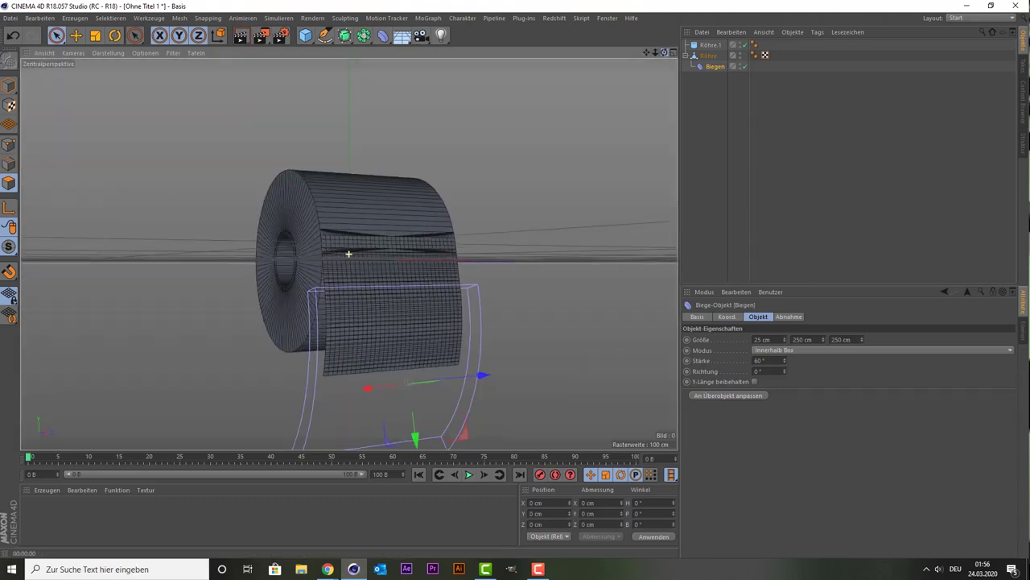
pyautogui.moveTo(660, 55); pyautogui.dragTo(612, 56)
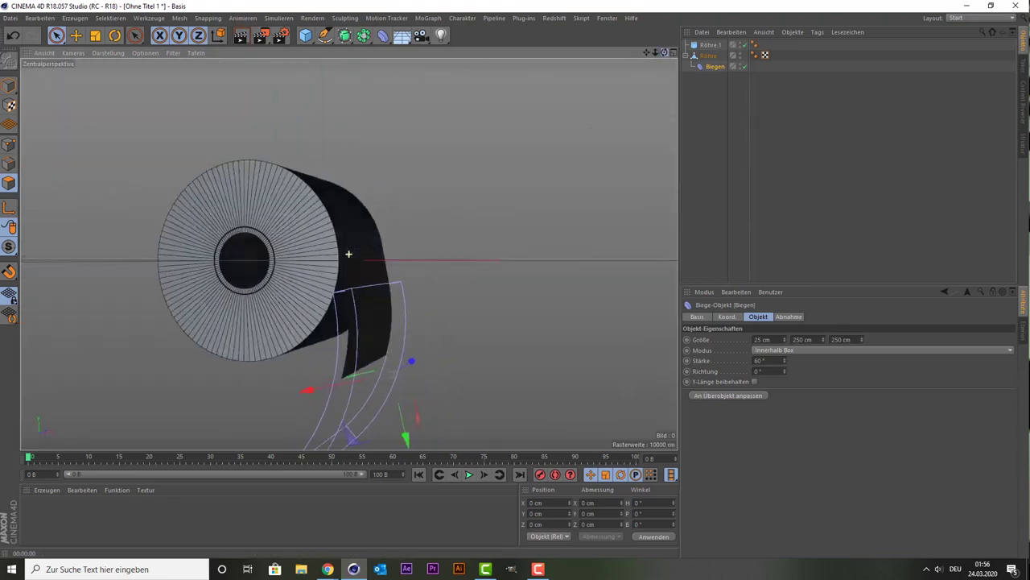
pyautogui.click(241, 35)
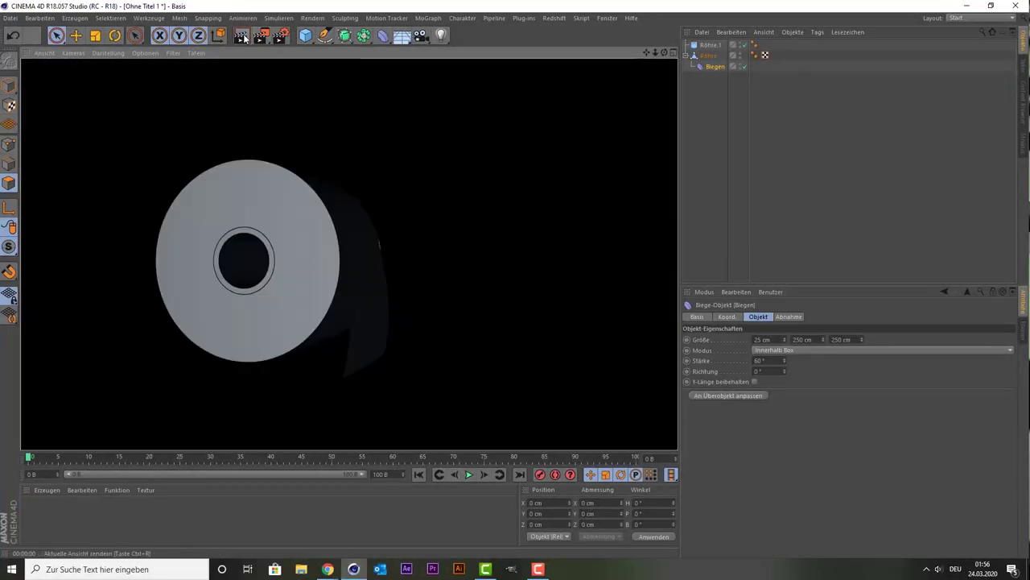
# Return to the editor view, orbit to a perspective angle and clear the selection.
pyautogui.click(444, 287)
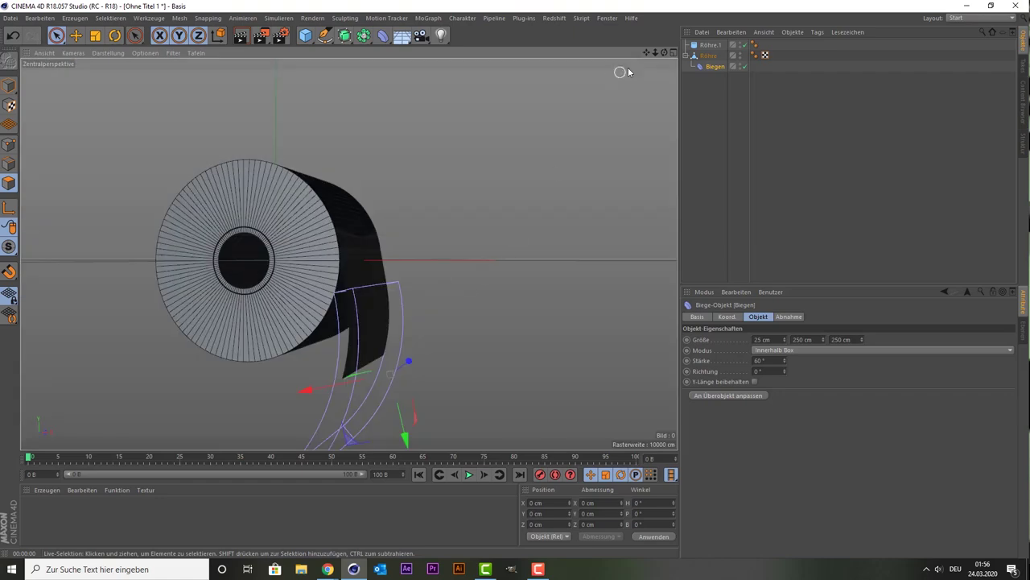
pyautogui.moveTo(667, 53)
pyautogui.mouseDown()
pyautogui.moveTo(348, 253)
pyautogui.moveTo(705, 84)
pyautogui.mouseUp()
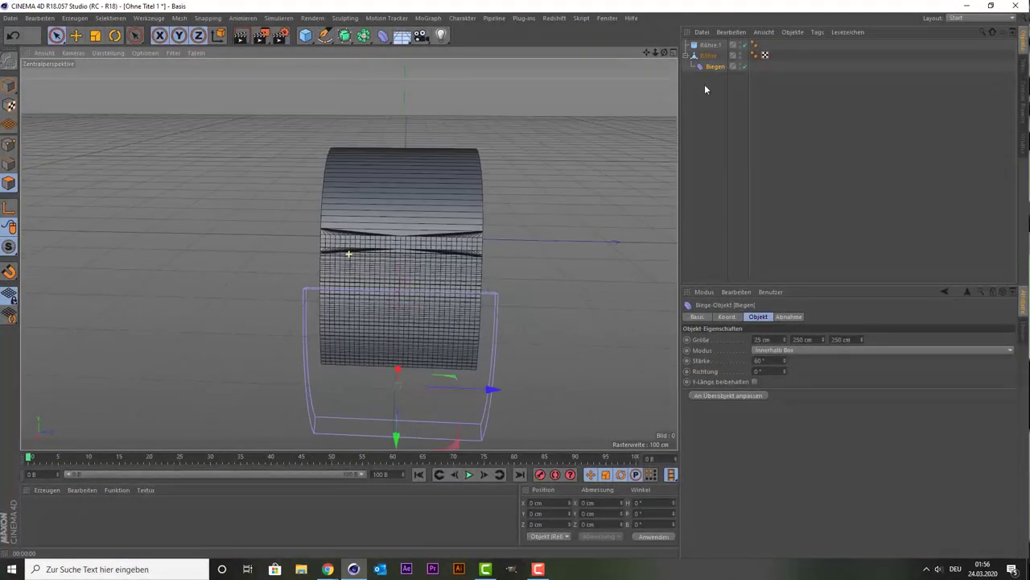
pyautogui.click(702, 175)
pyautogui.keyDown('alt'); pyautogui.moveTo(587, 183); pyautogui.dragTo(660, 73); pyautogui.keyUp('alt')
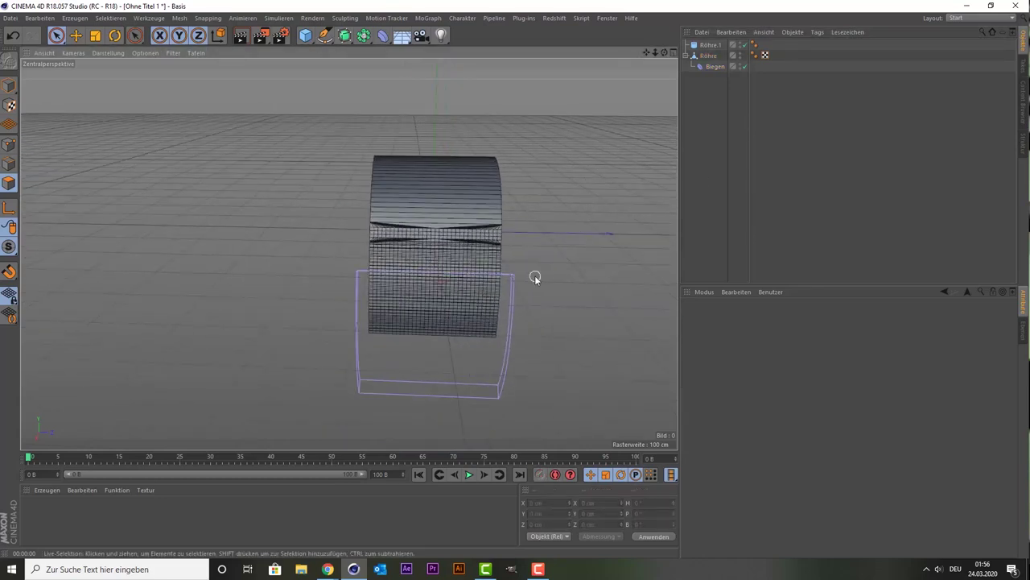
# Add a Redshift RS Material from the Material Manager and open it in the Material Editor.
pyautogui.click(47, 490)
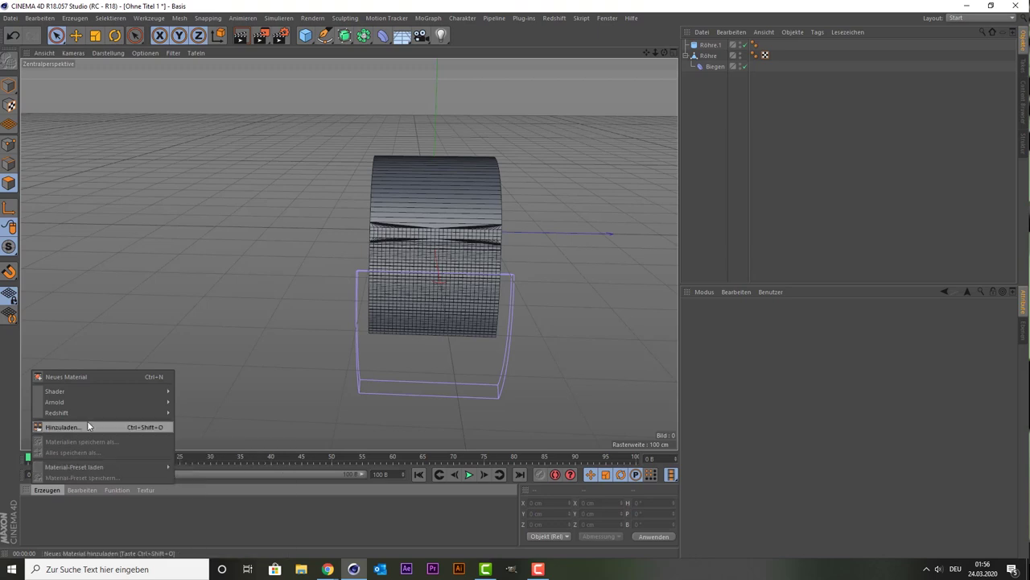
pyautogui.moveTo(80, 412)
pyautogui.click(247, 412)
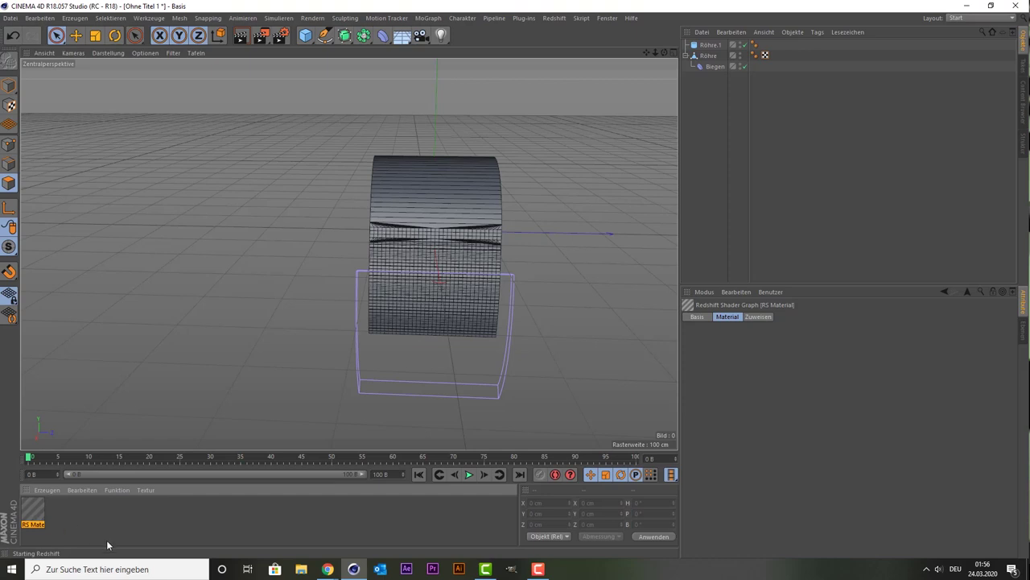
pyautogui.doubleClick(29, 516)
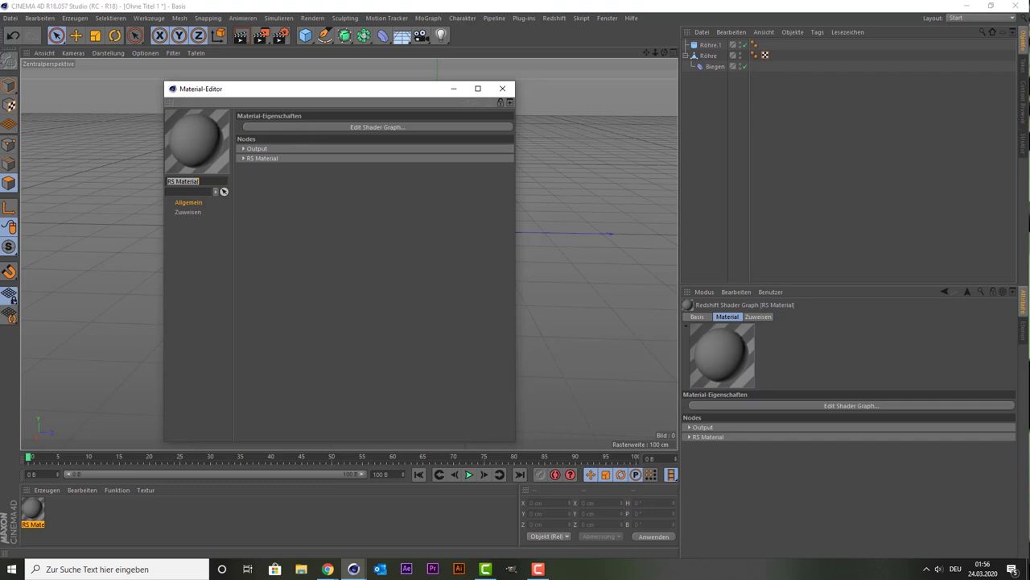
# Add the white tissue-paper image from the Desktop as a texture node wired into RS Material's Diffuse Color.
pyautogui.click(425, 129)
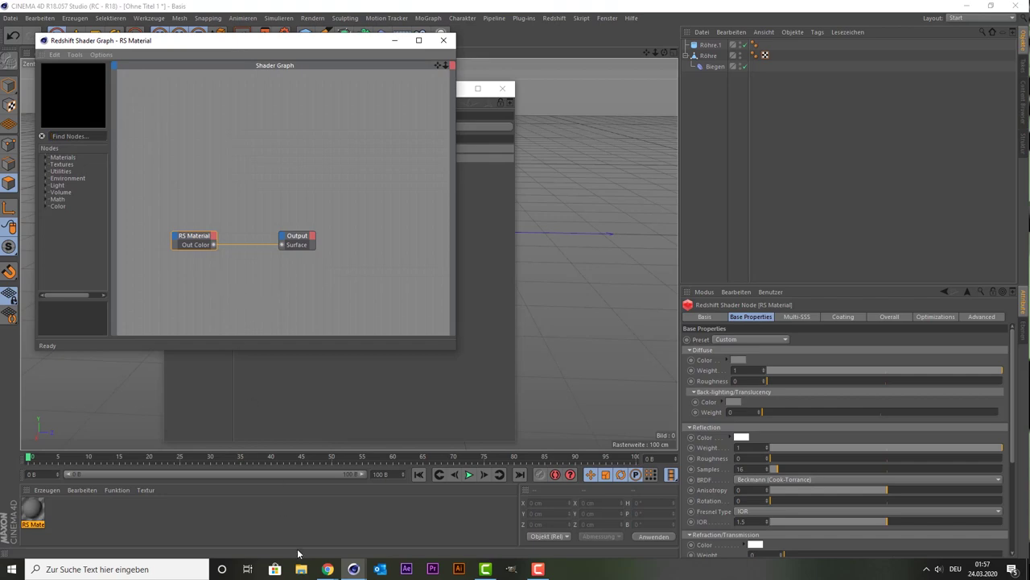
pyautogui.click(300, 569)
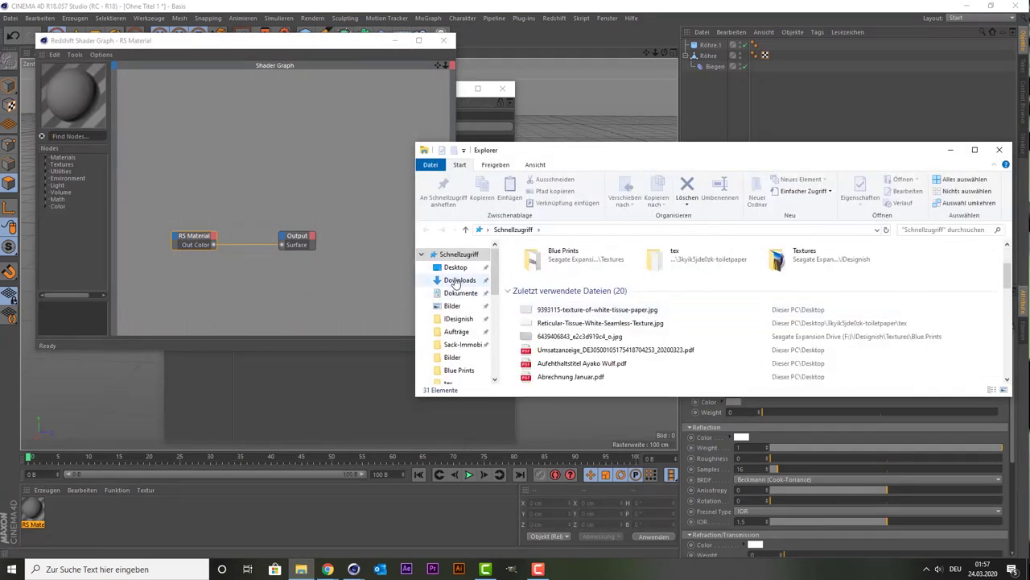
pyautogui.click(455, 267)
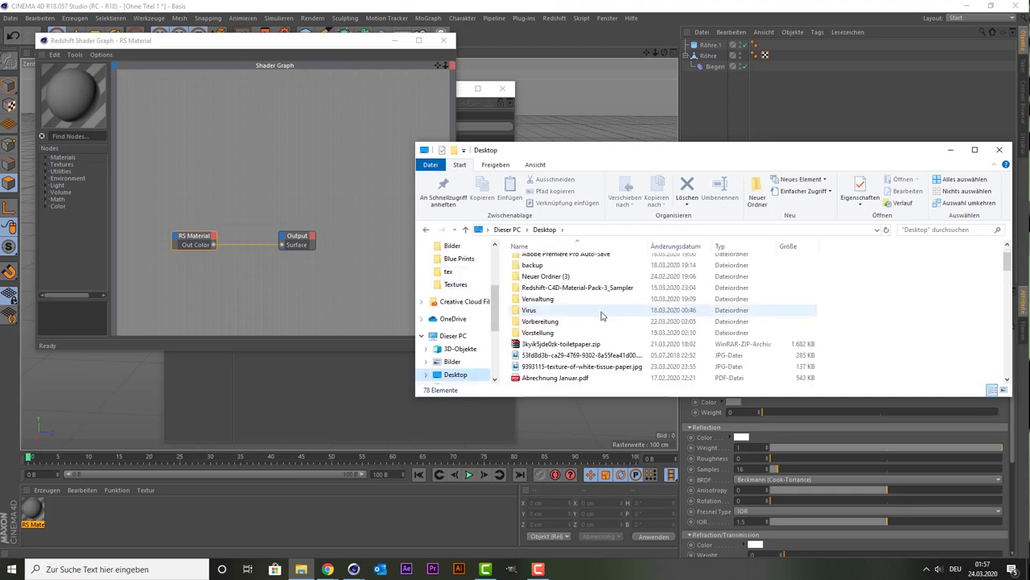
pyautogui.scroll(-1, 600, 316)
pyautogui.scroll(-1, 601, 316)
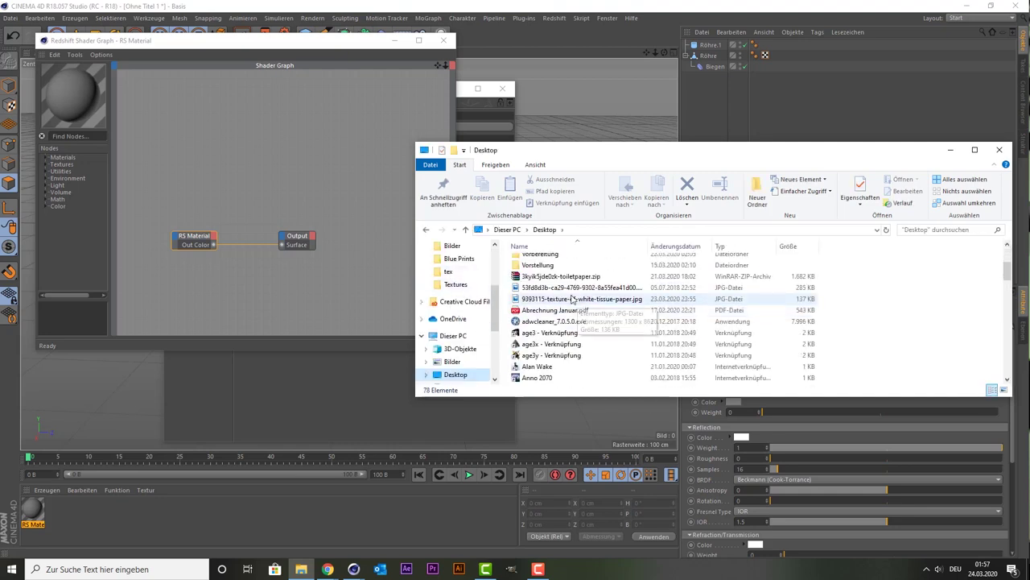
pyautogui.click(635, 299)
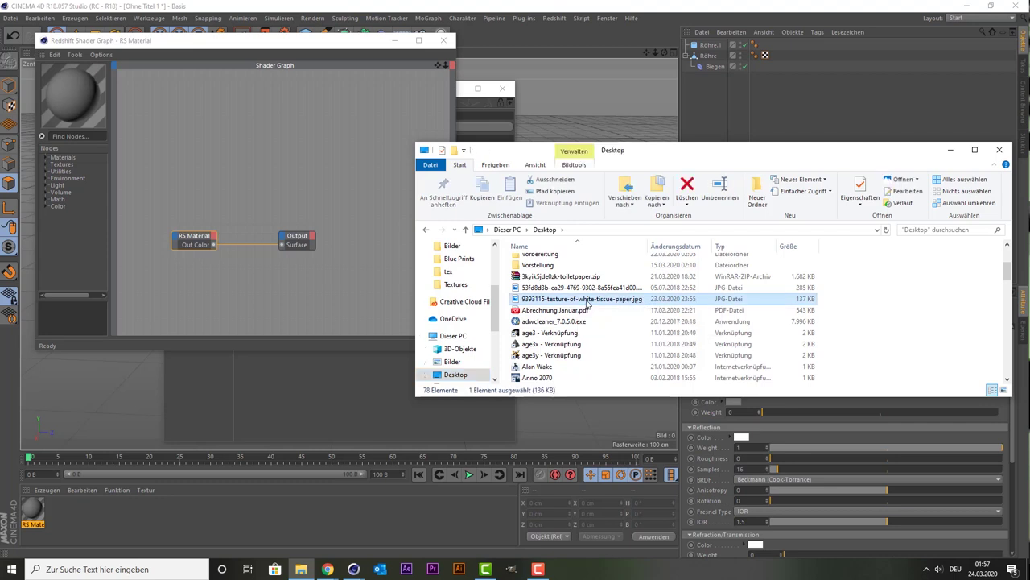
pyautogui.moveTo(643, 303); pyautogui.dragTo(182, 163)
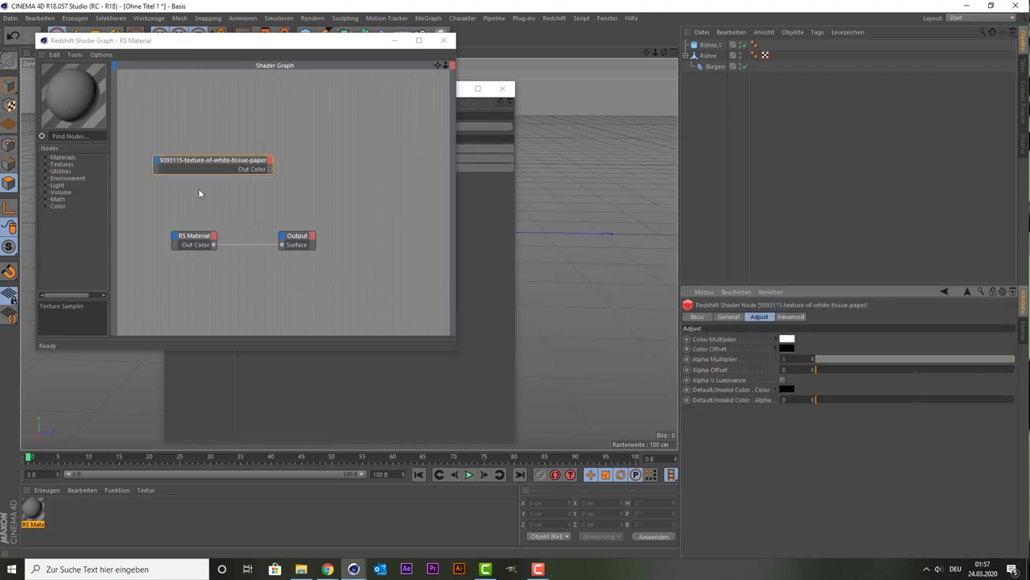
pyautogui.click(169, 159)
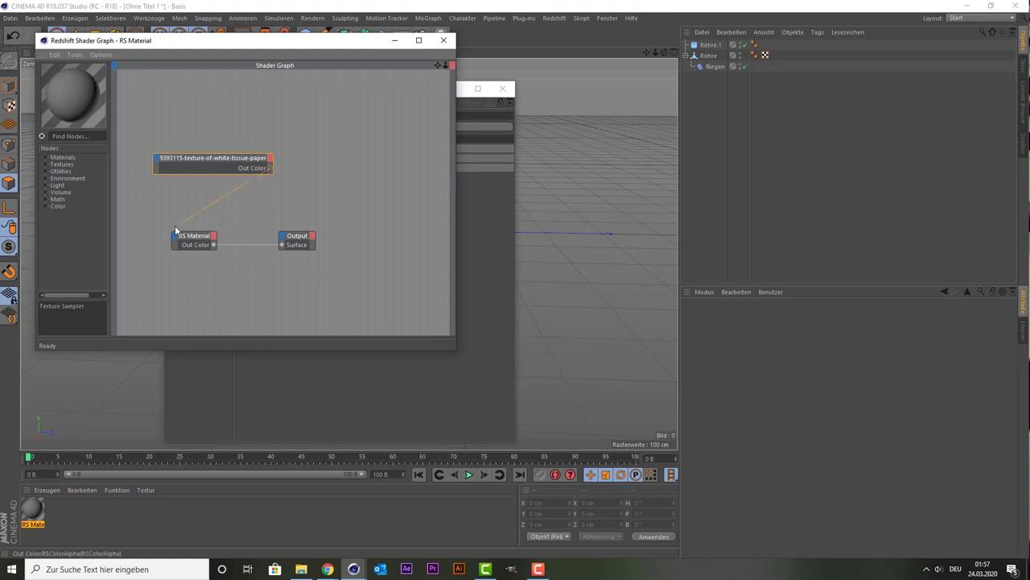
pyautogui.moveTo(175, 239); pyautogui.dragTo(176, 240)
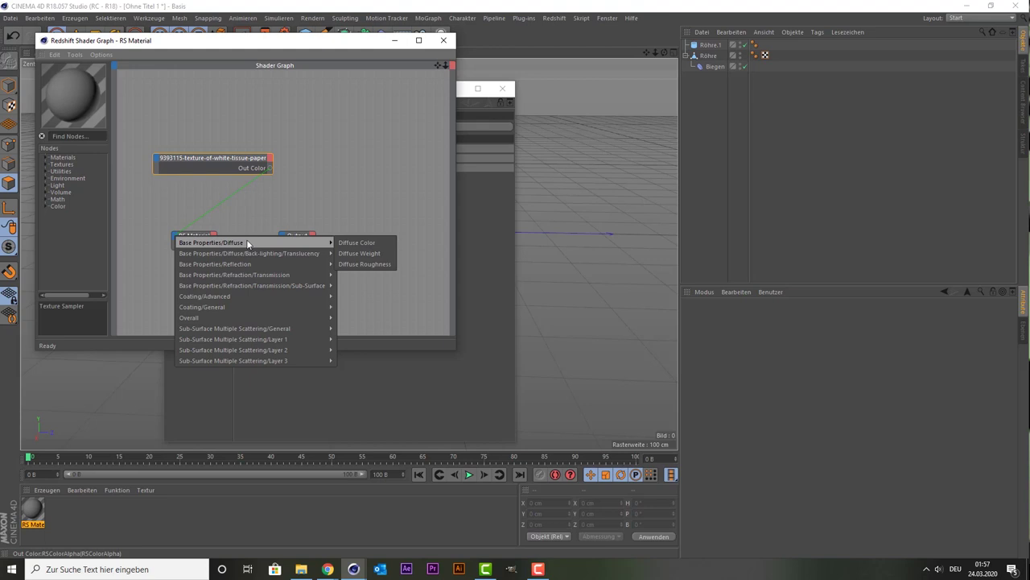
pyautogui.click(357, 243)
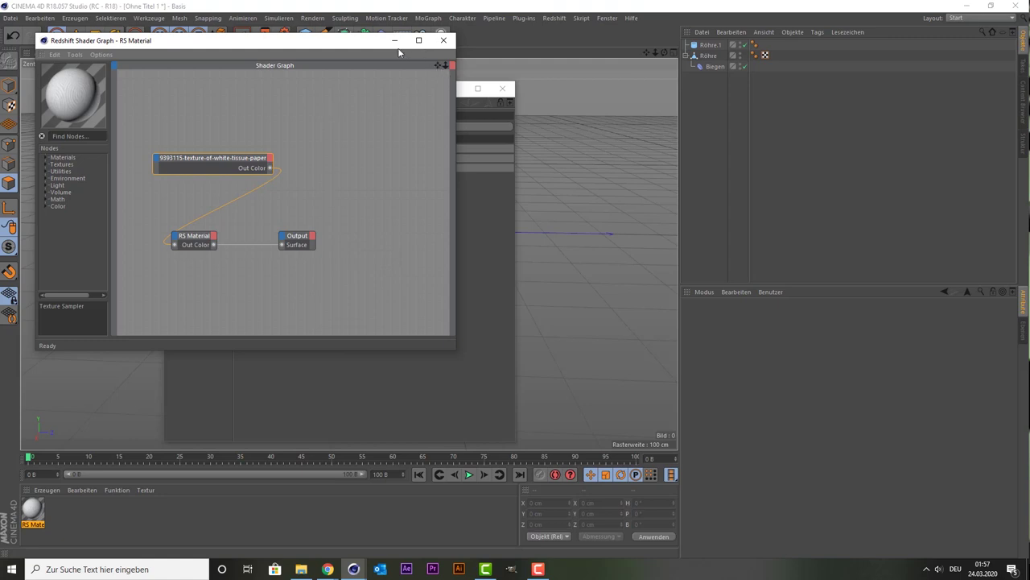
# Close the shader graph and Material Editor, then apply RS Material to the Röhre tube.
pyautogui.moveTo(347, 44); pyautogui.dragTo(440, 128)
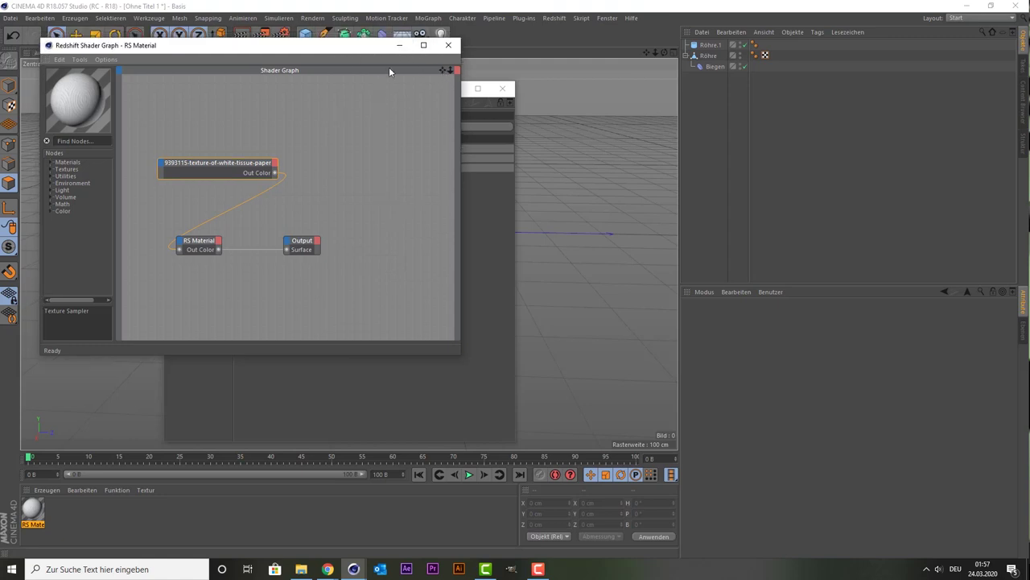
pyautogui.click(538, 124)
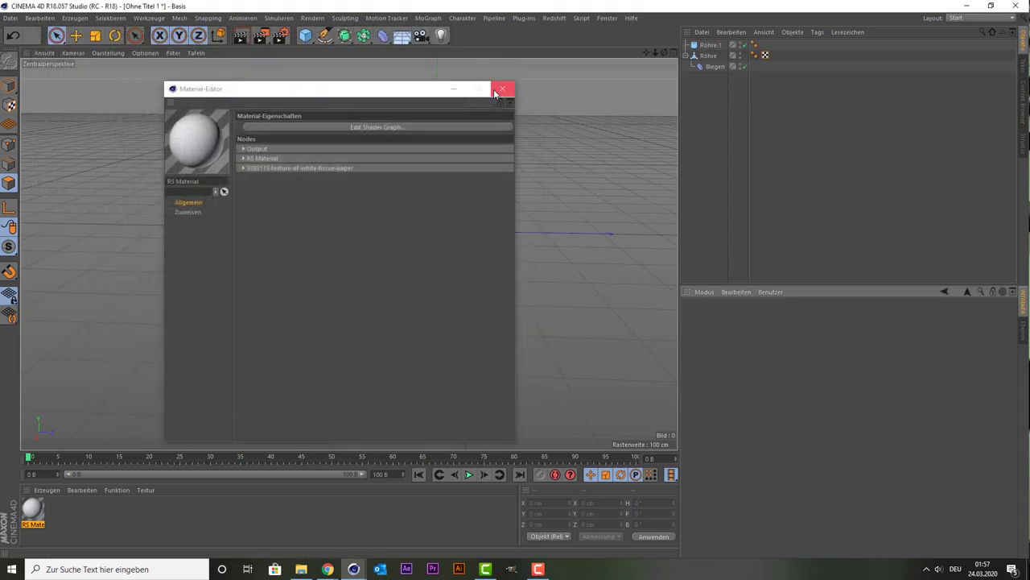
pyautogui.click(502, 88)
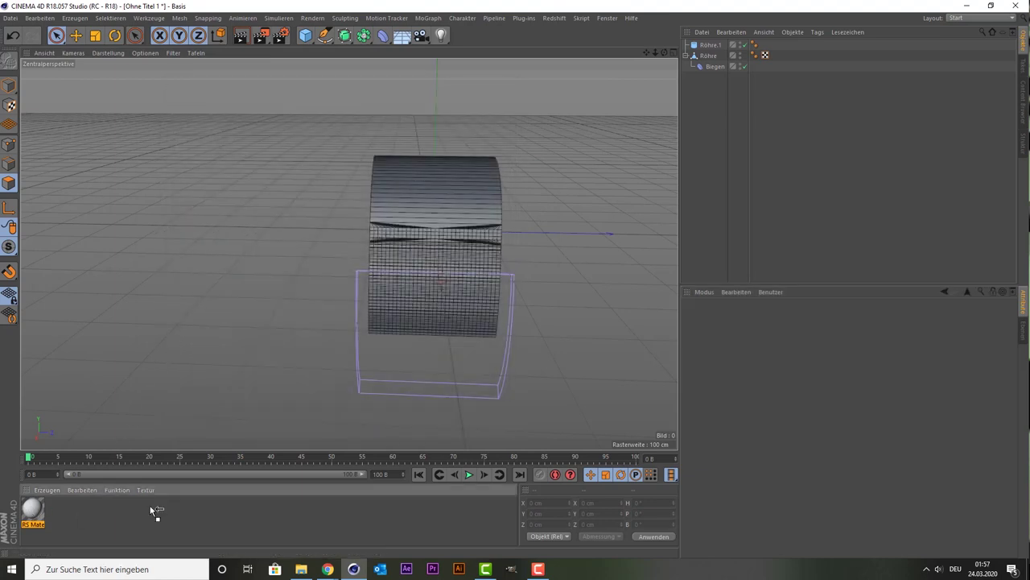
pyautogui.moveTo(637, 148); pyautogui.dragTo(748, 55)
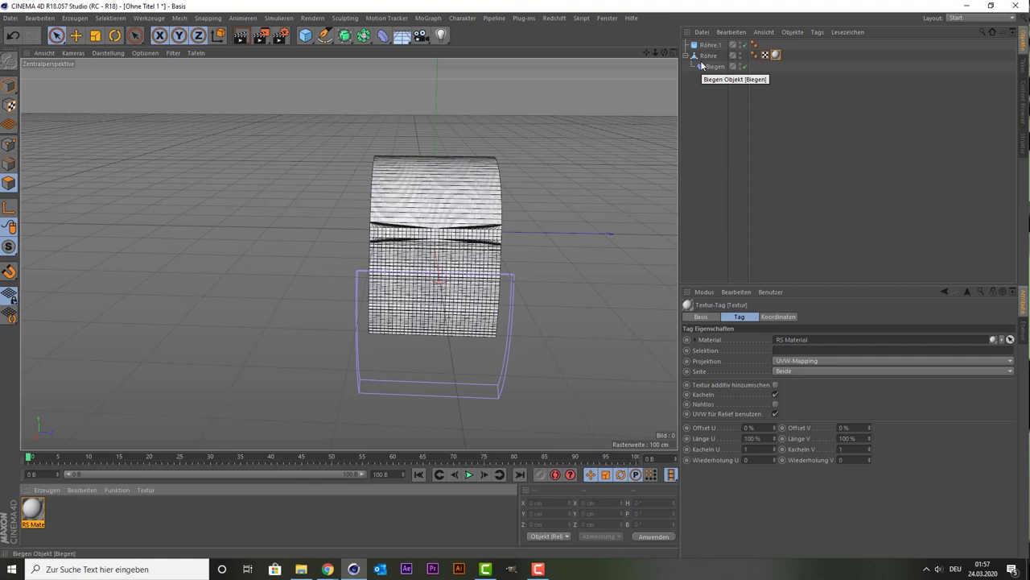
# After a quick preview render, change the Render Settings renderer from Standard to Redshift.
pyautogui.click(241, 42)
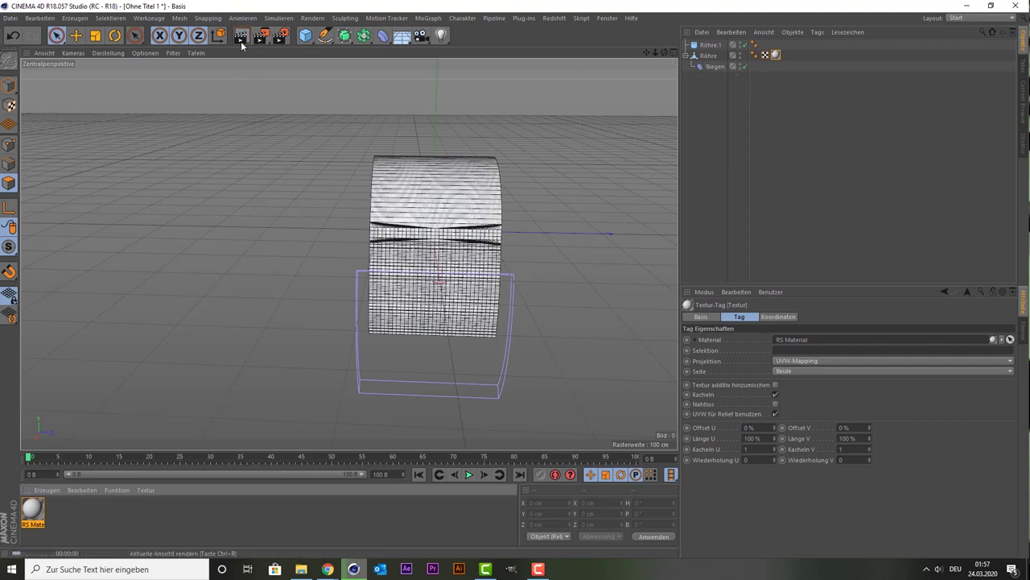
pyautogui.click(751, 184)
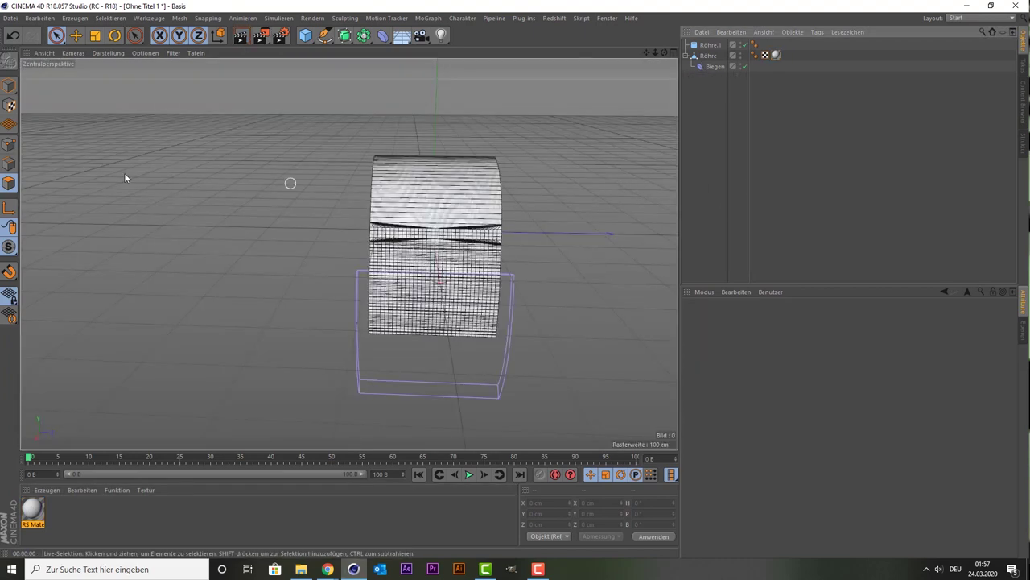
pyautogui.click(280, 35)
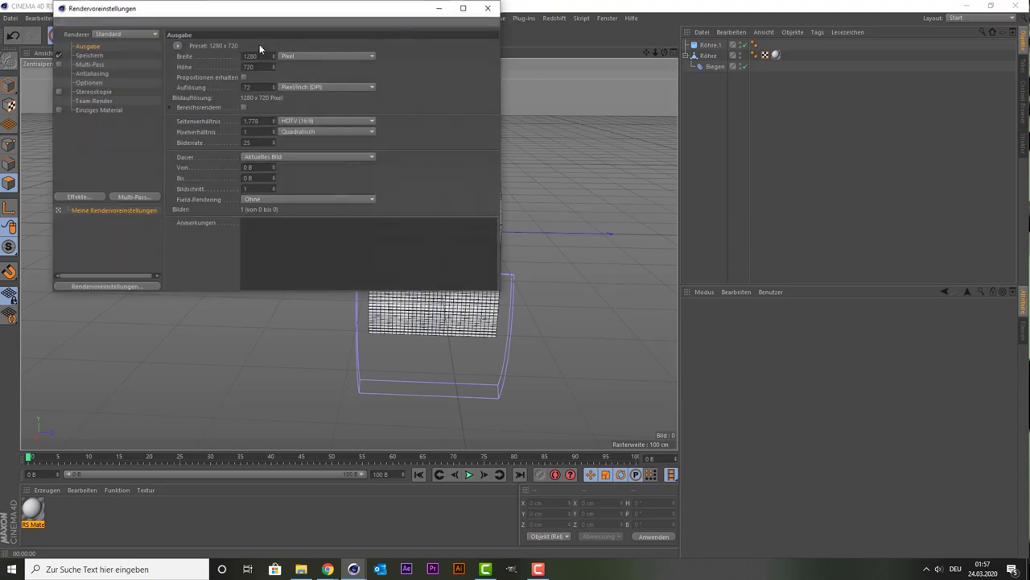
pyautogui.click(126, 34)
pyautogui.click(133, 74)
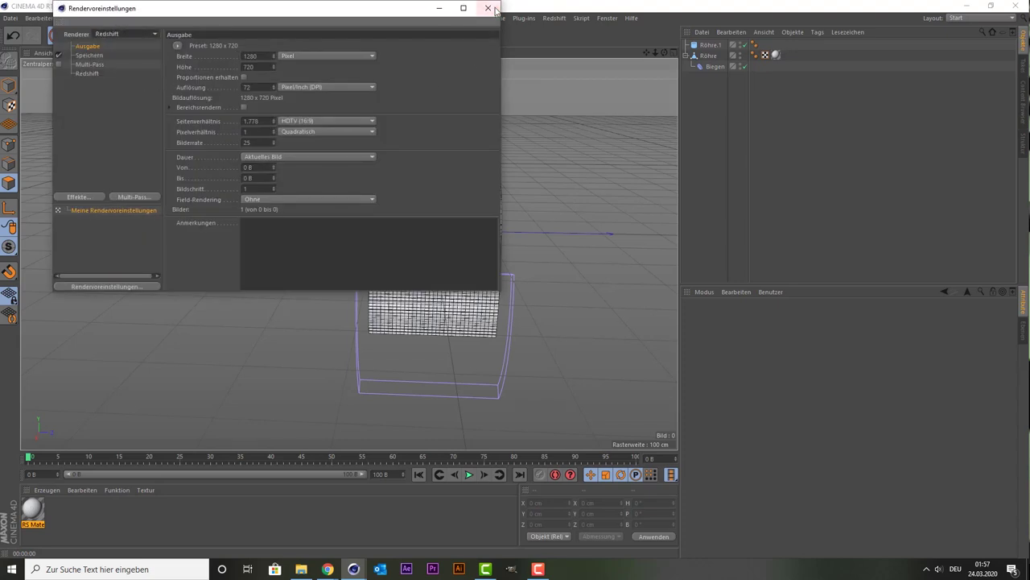
pyautogui.click(492, 9)
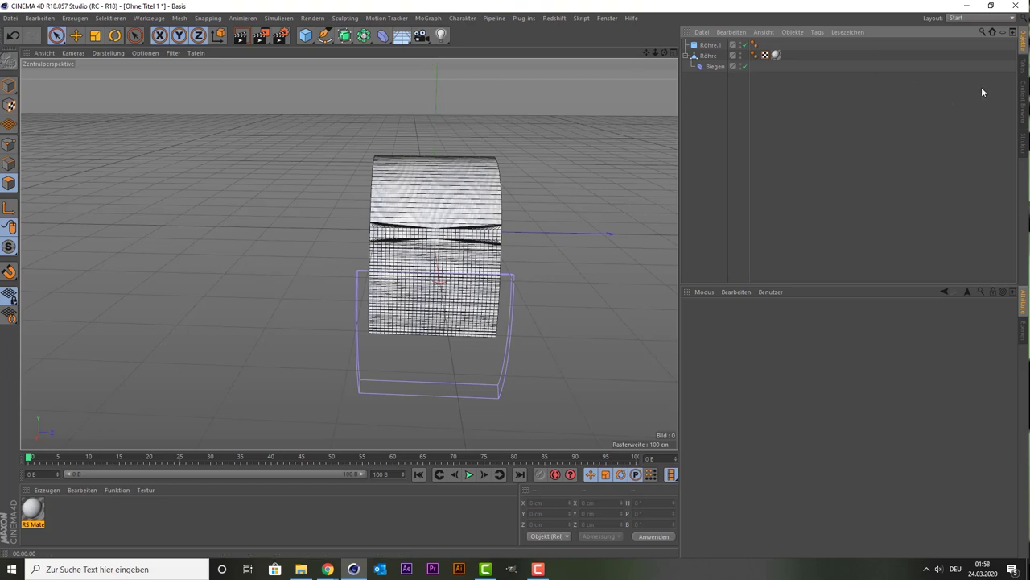
# Add a Redshift Dome Light to the scene.
pyautogui.click(1024, 95)
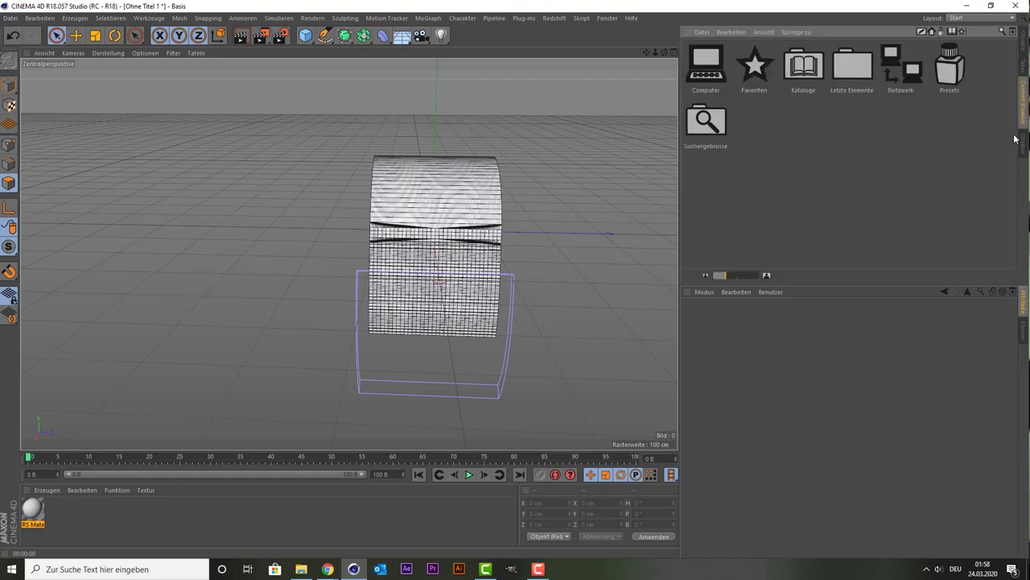
pyautogui.click(949, 69)
pyautogui.doubleClick(948, 70)
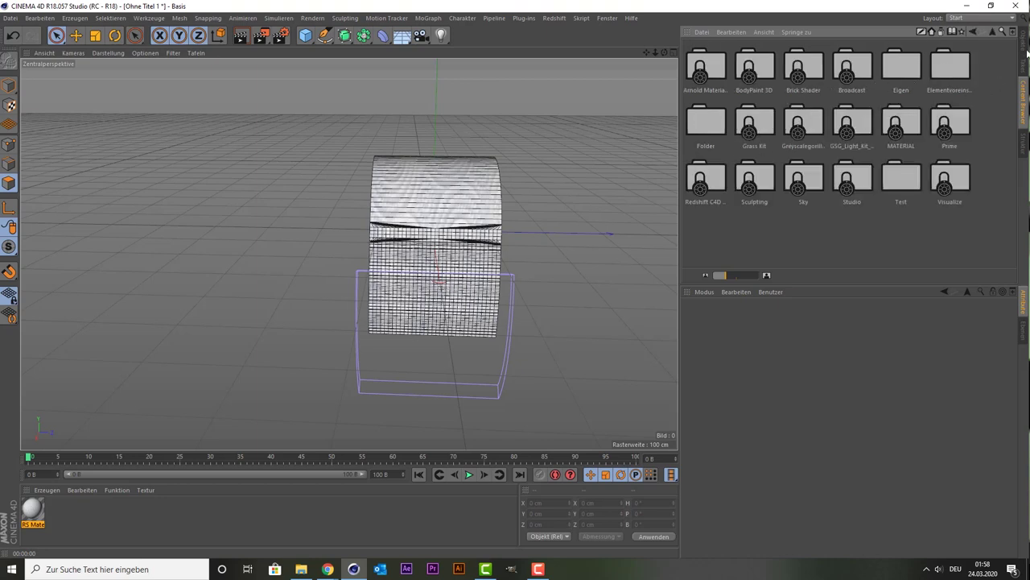
pyautogui.click(1026, 51)
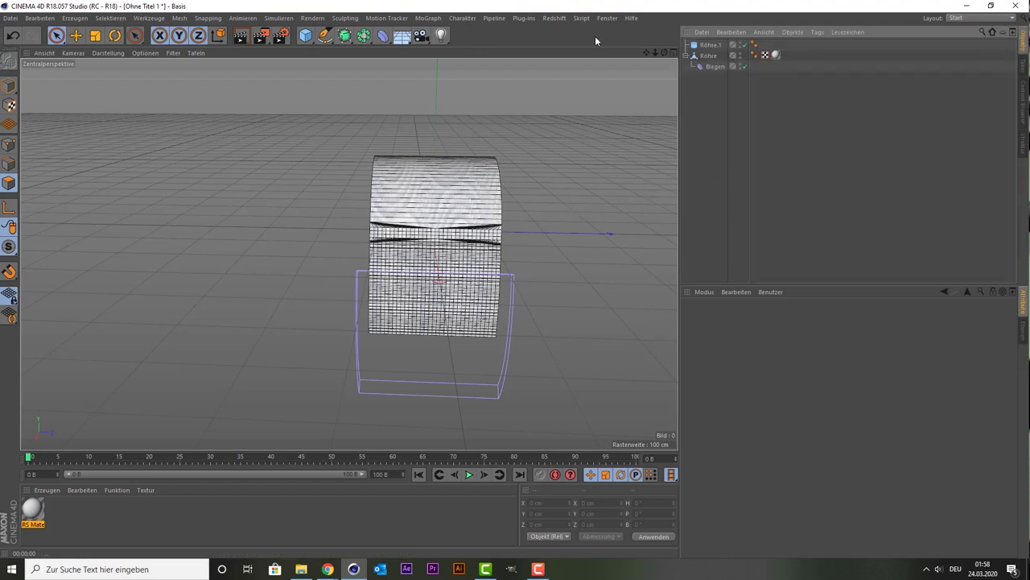
pyautogui.click(563, 18)
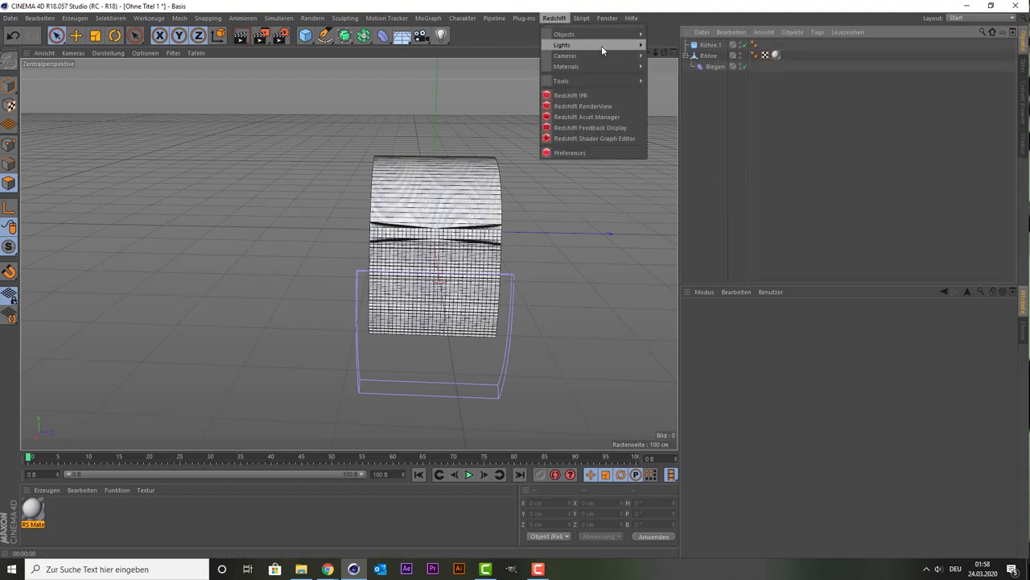
pyautogui.moveTo(561, 45)
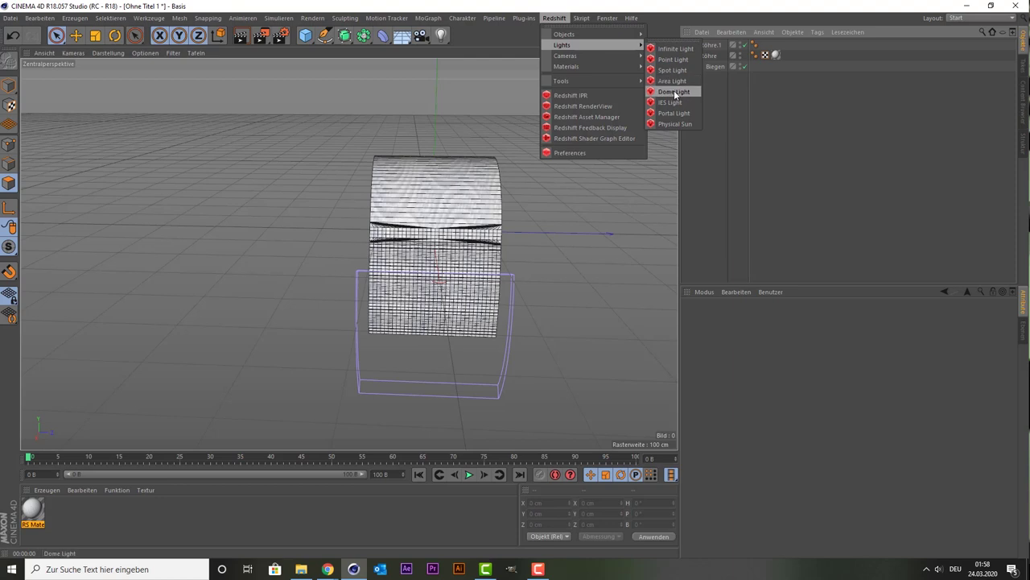
pyautogui.click(674, 90)
# Load the carpentry_shop HDRI from Eigen > Material > HDRIs > Outdoor into the Dome Map.
pyautogui.click(1023, 113)
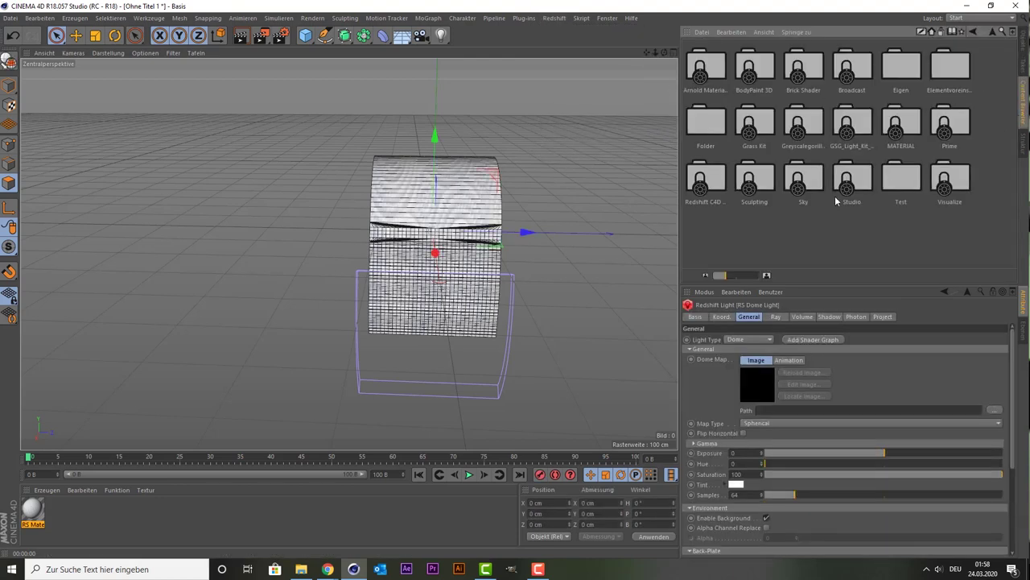
pyautogui.doubleClick(901, 70)
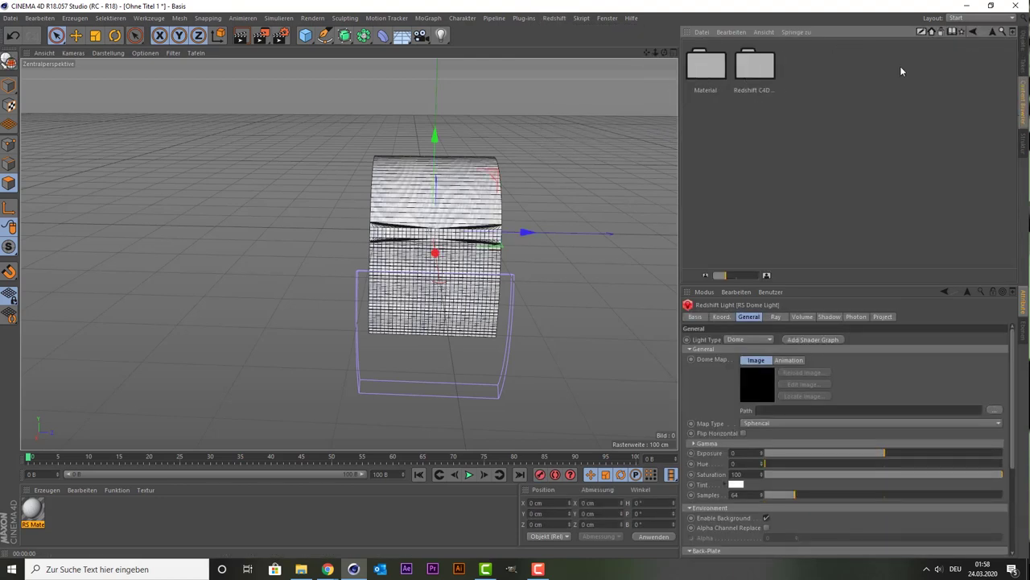
pyautogui.doubleClick(716, 61)
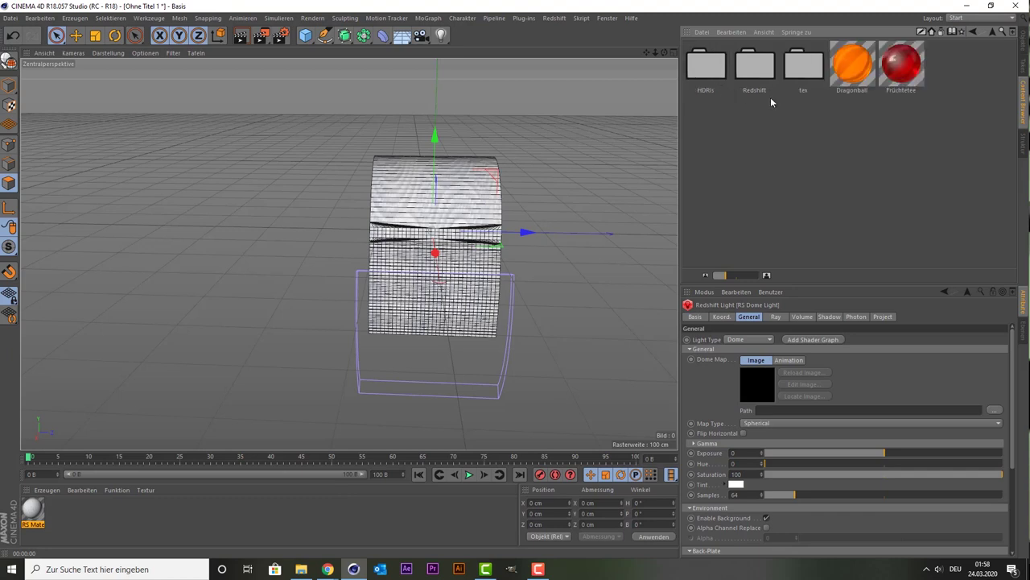
pyautogui.doubleClick(706, 72)
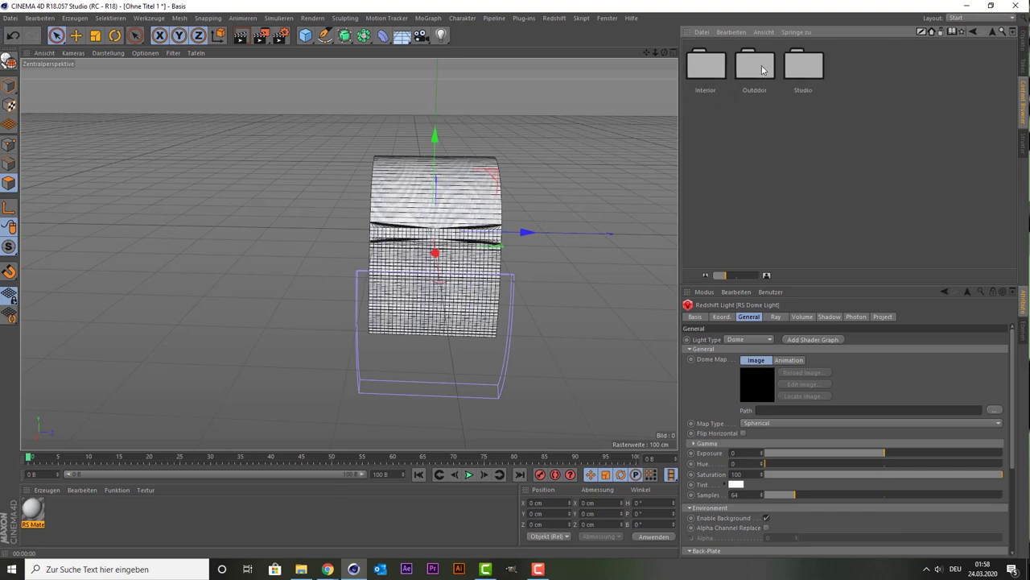
pyautogui.doubleClick(763, 71)
pyautogui.click(757, 76)
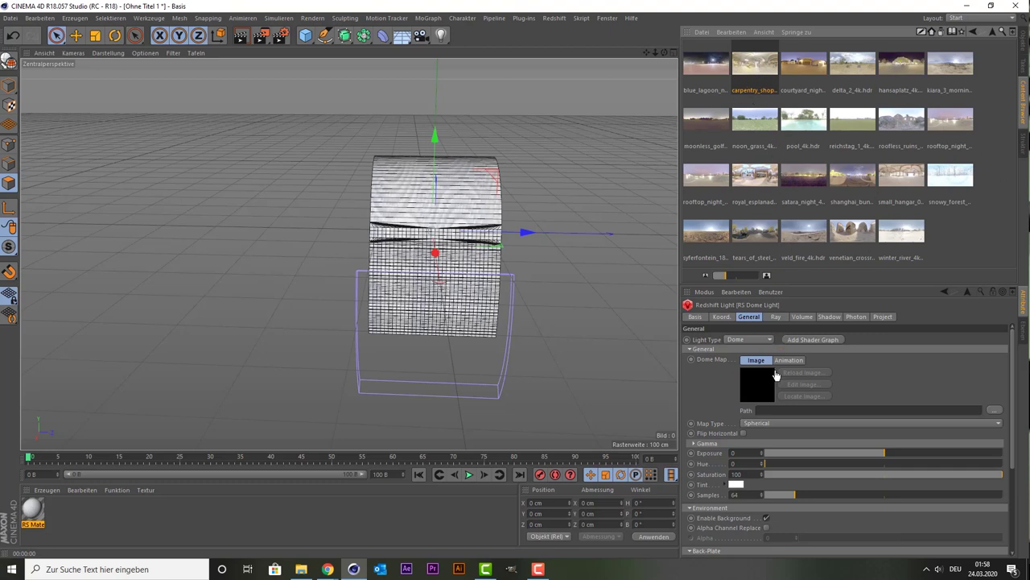
pyautogui.moveTo(761, 65); pyautogui.dragTo(771, 388)
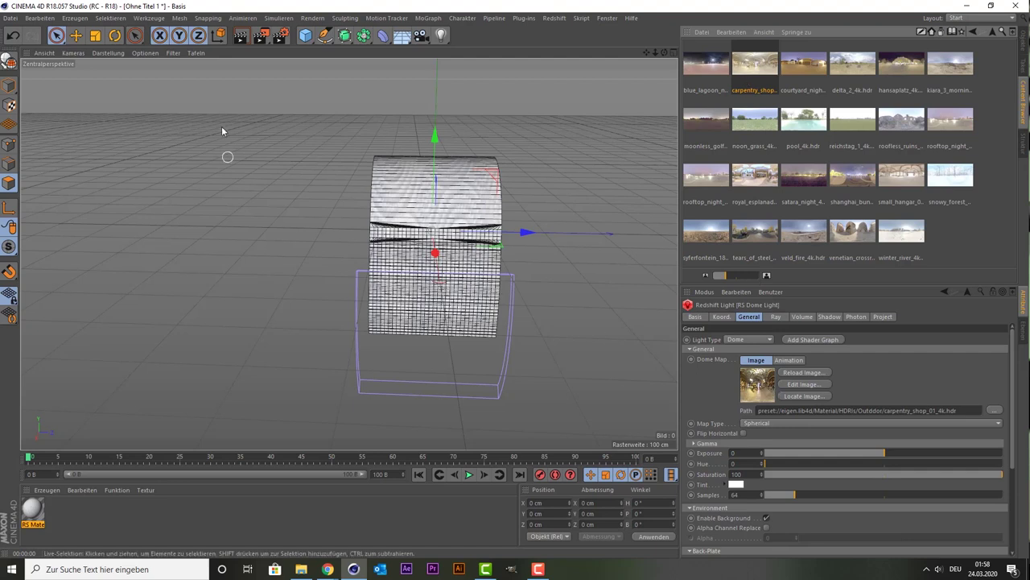
# Test-render the roll under carpentry shop lighting from an end-on angle, then select its RS Material texture tag.
pyautogui.click(239, 44)
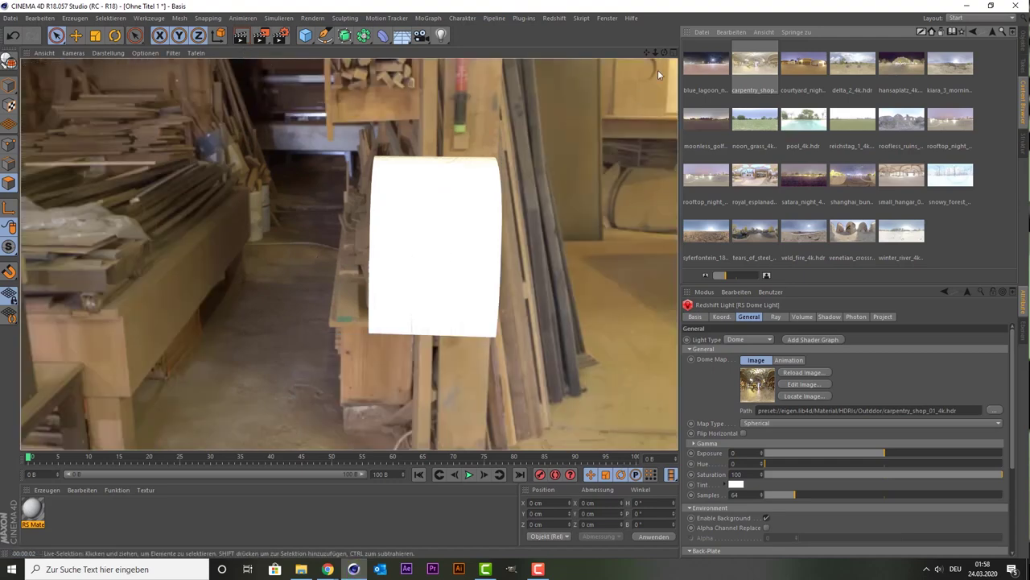
pyautogui.moveTo(663, 52)
pyautogui.mouseDown()
pyautogui.moveTo(628, 56)
pyautogui.moveTo(636, 54)
pyautogui.mouseUp()
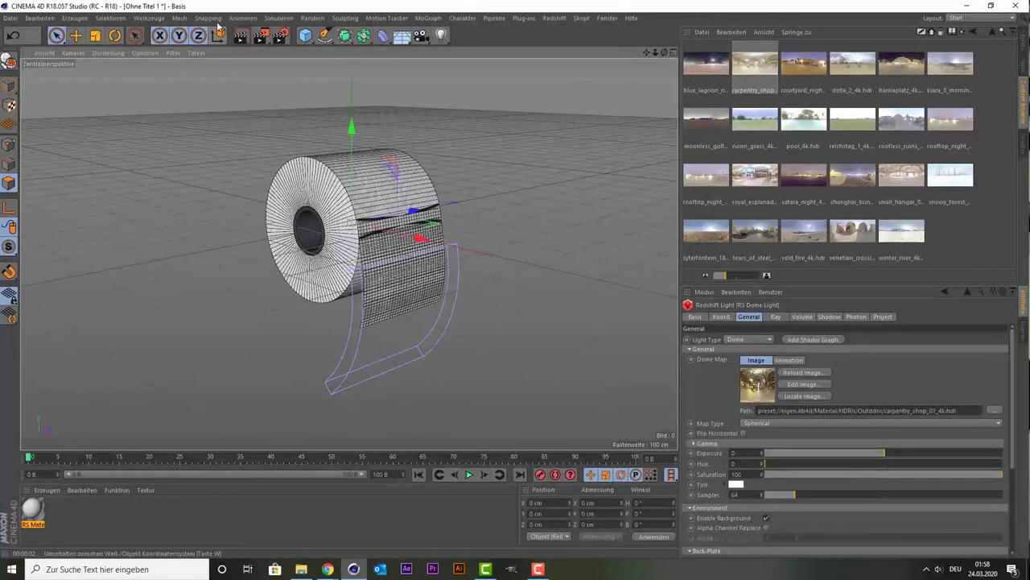
pyautogui.click(242, 36)
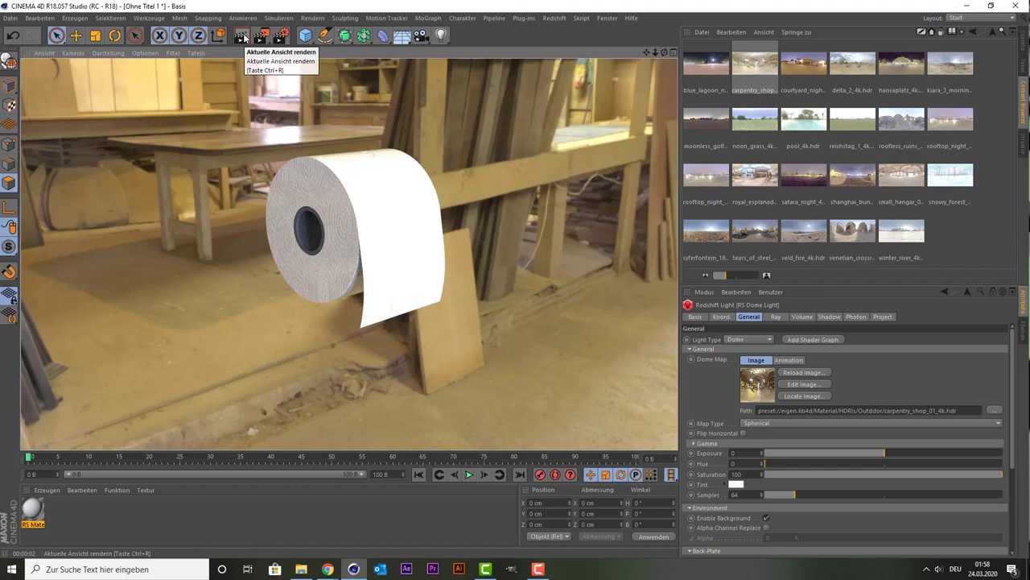
pyautogui.click(1023, 46)
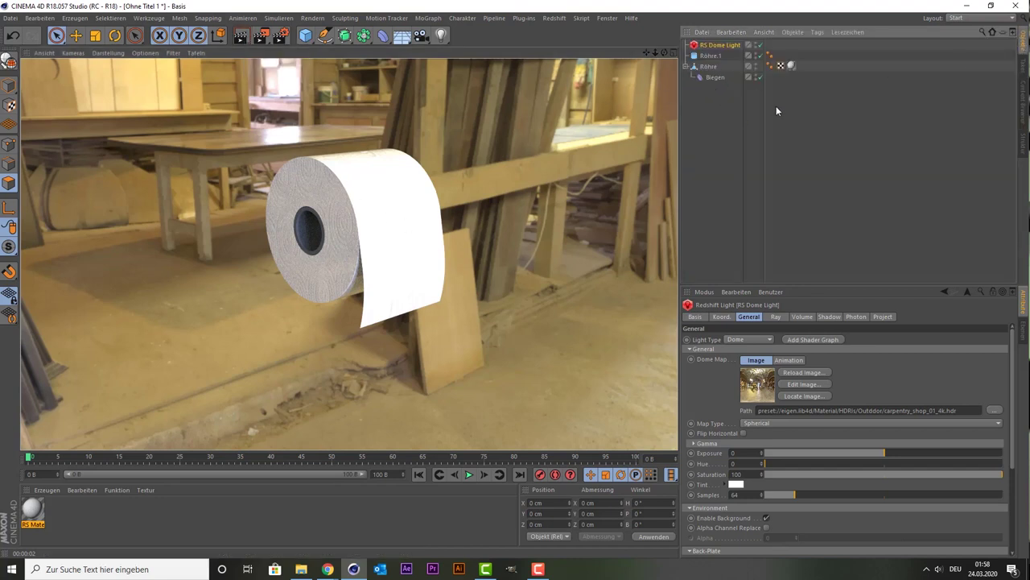
pyautogui.click(791, 66)
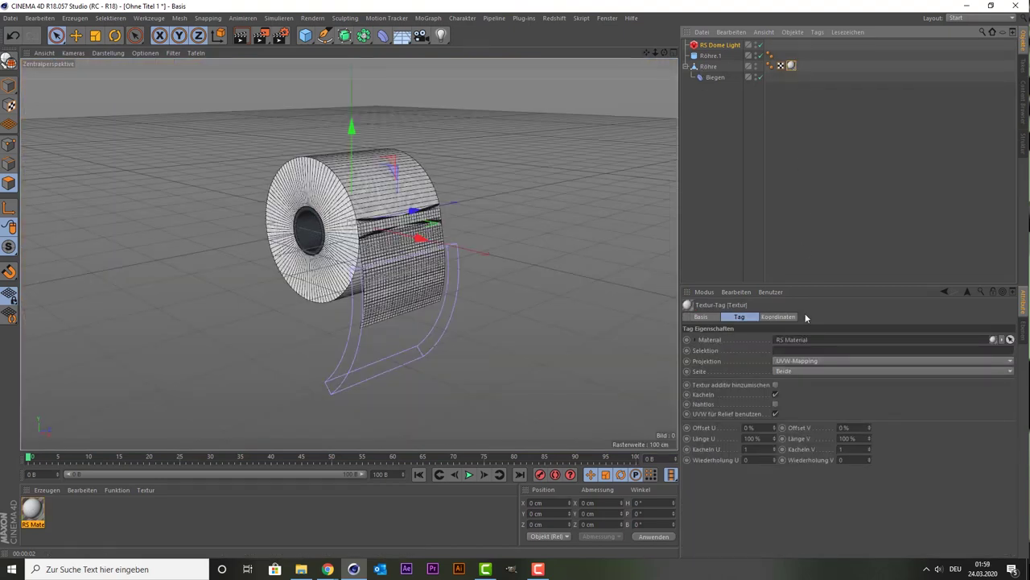
# Start a live IPR render in the Redshift RenderView and bring up the texture tag's projection choices.
pyautogui.click(553, 18)
pyautogui.click(586, 105)
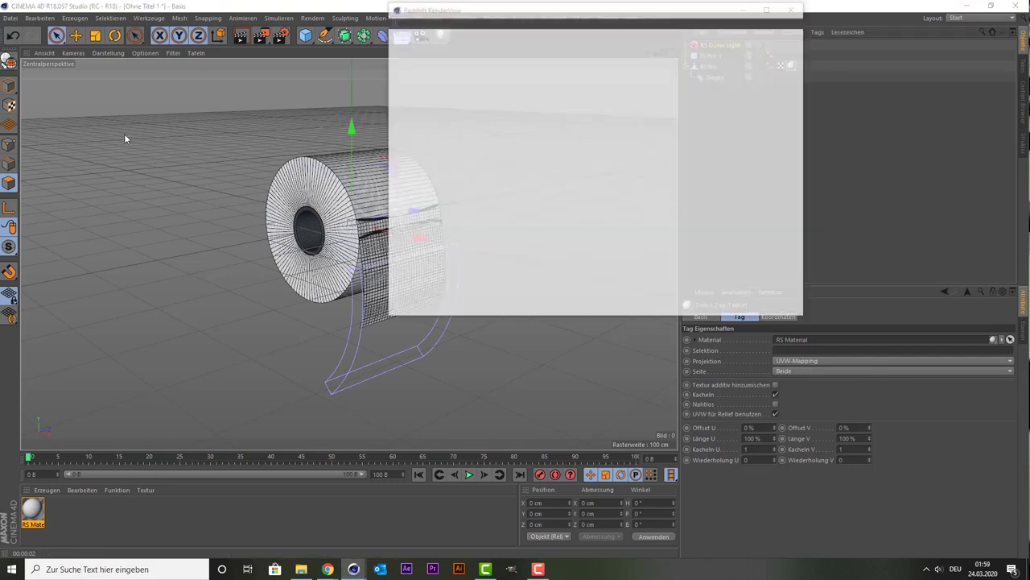
pyautogui.moveTo(474, 8); pyautogui.dragTo(126, 71)
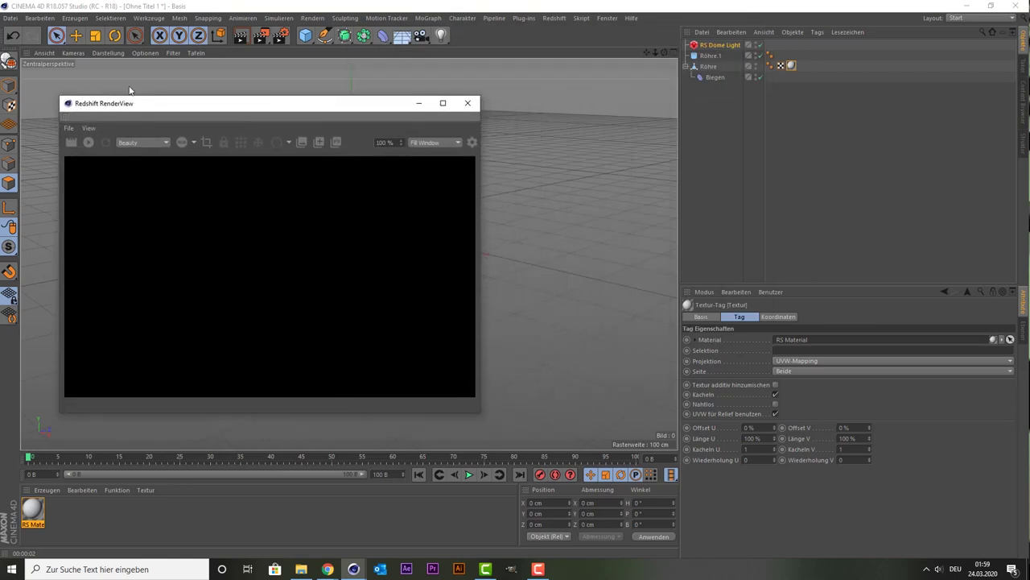
pyautogui.click(70, 109)
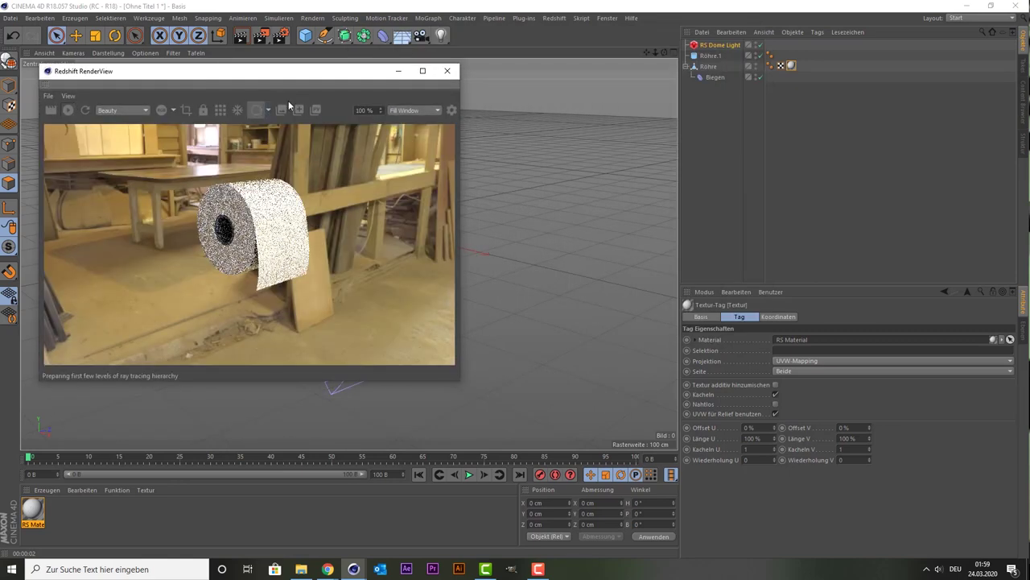
pyautogui.moveTo(291, 80); pyautogui.dragTo(269, 80)
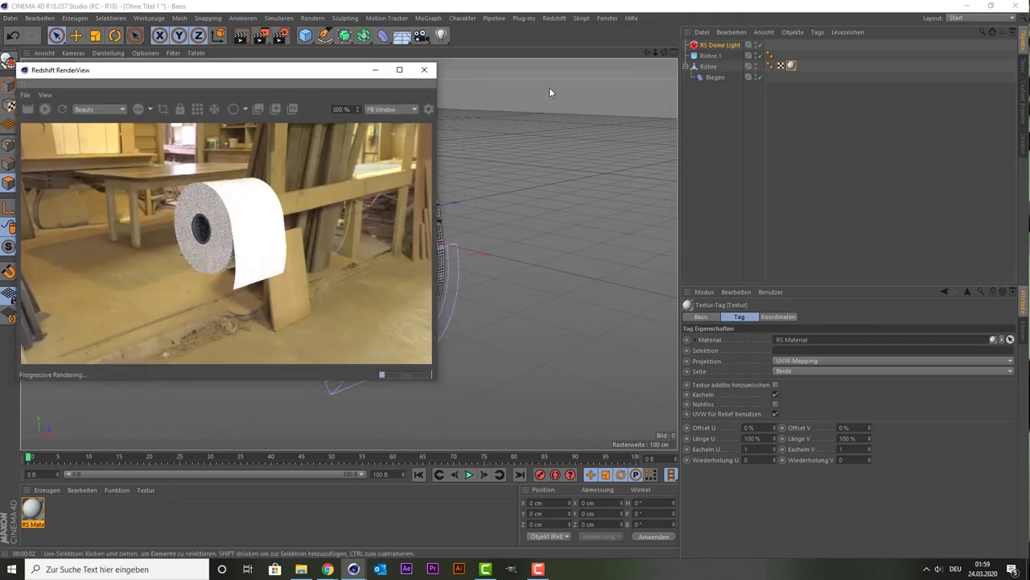
pyautogui.moveTo(662, 52); pyautogui.dragTo(638, 53)
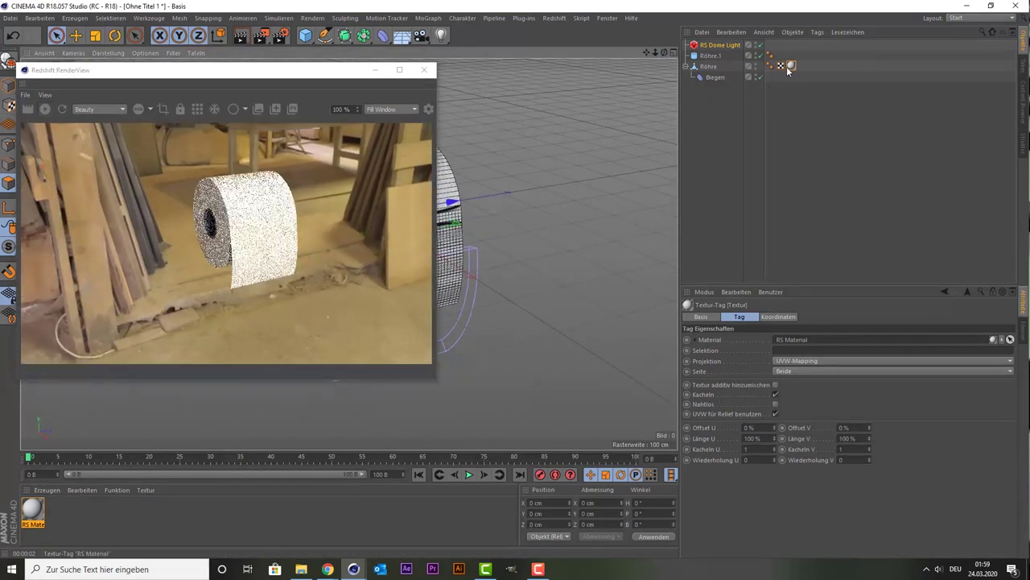
pyautogui.click(790, 66)
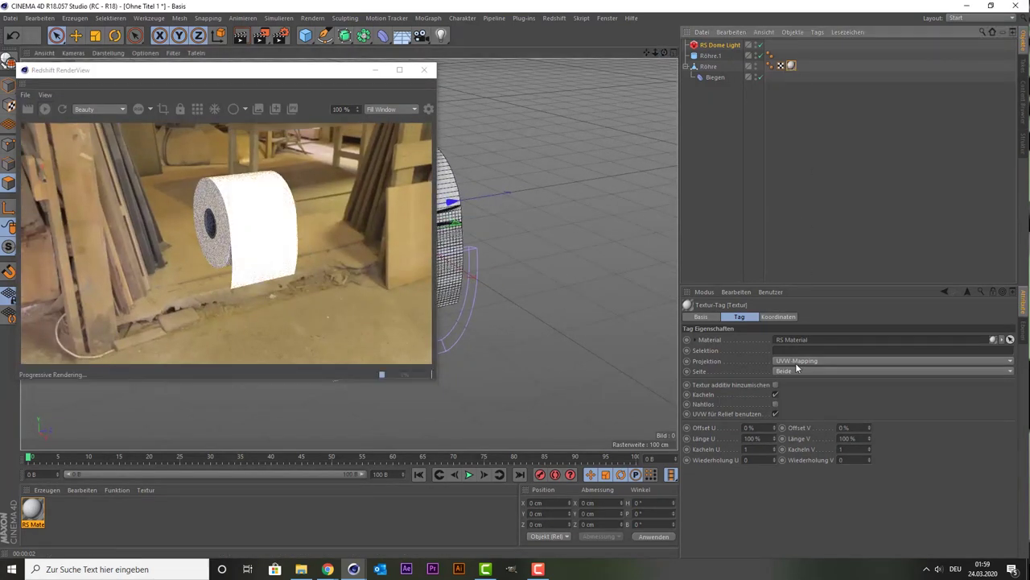
pyautogui.click(809, 361)
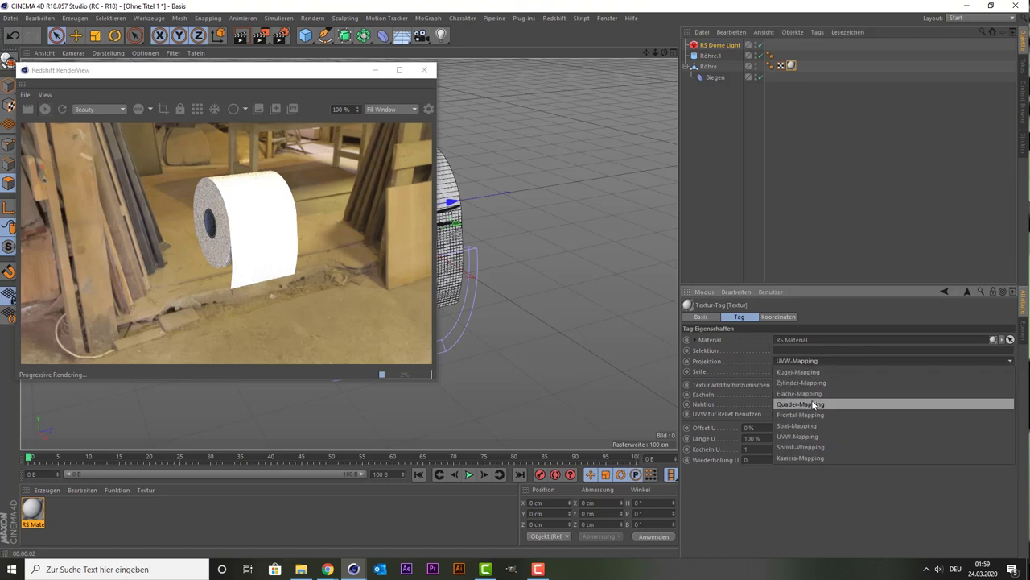
# Set the texture projection to Quader-Mapping, inspect the render from other angles, and select Röhre.1, Röhre, Biegen.
pyautogui.click(813, 404)
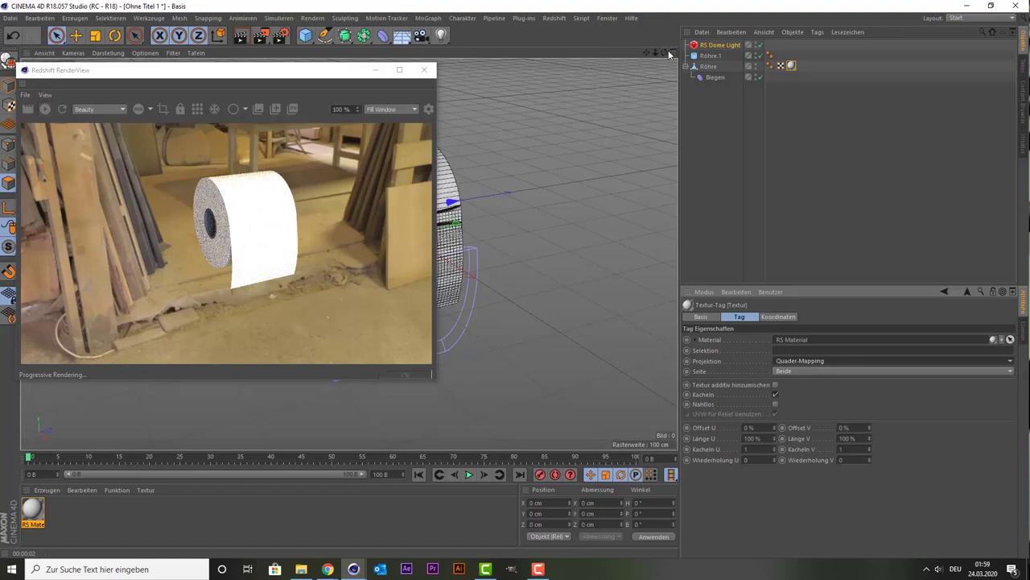
pyautogui.moveTo(668, 50)
pyautogui.mouseDown()
pyautogui.moveTo(669, 104)
pyautogui.moveTo(643, 80)
pyautogui.moveTo(644, 64)
pyautogui.moveTo(636, 76)
pyautogui.mouseUp()
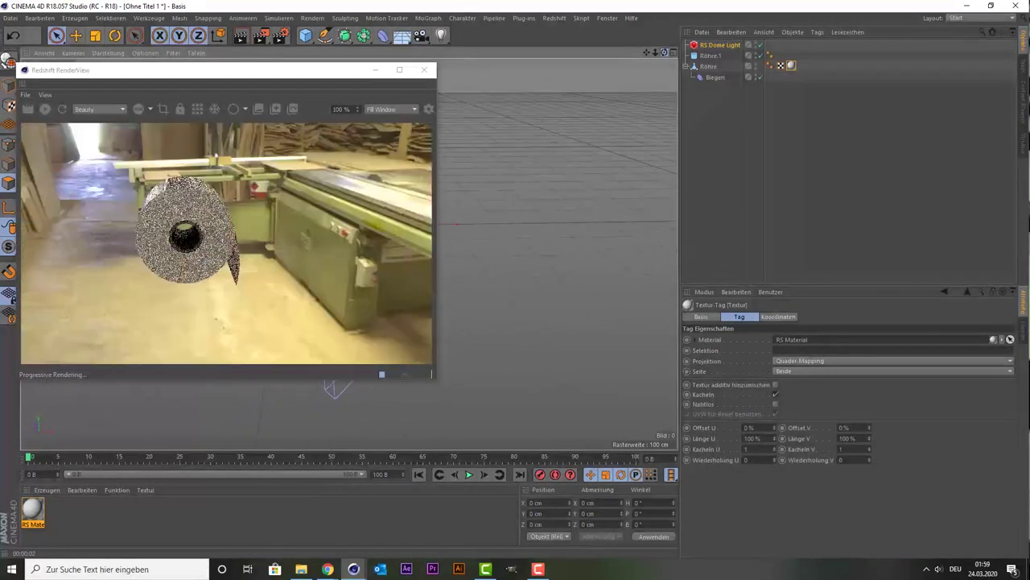
pyautogui.moveTo(636, 77); pyautogui.dragTo(555, 95)
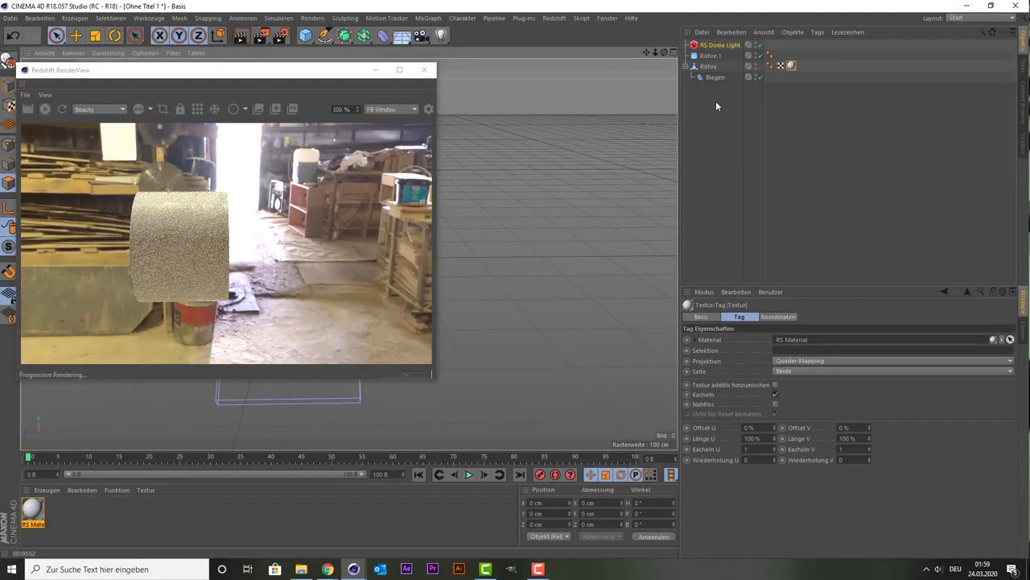
pyautogui.moveTo(716, 100); pyautogui.dragTo(709, 56)
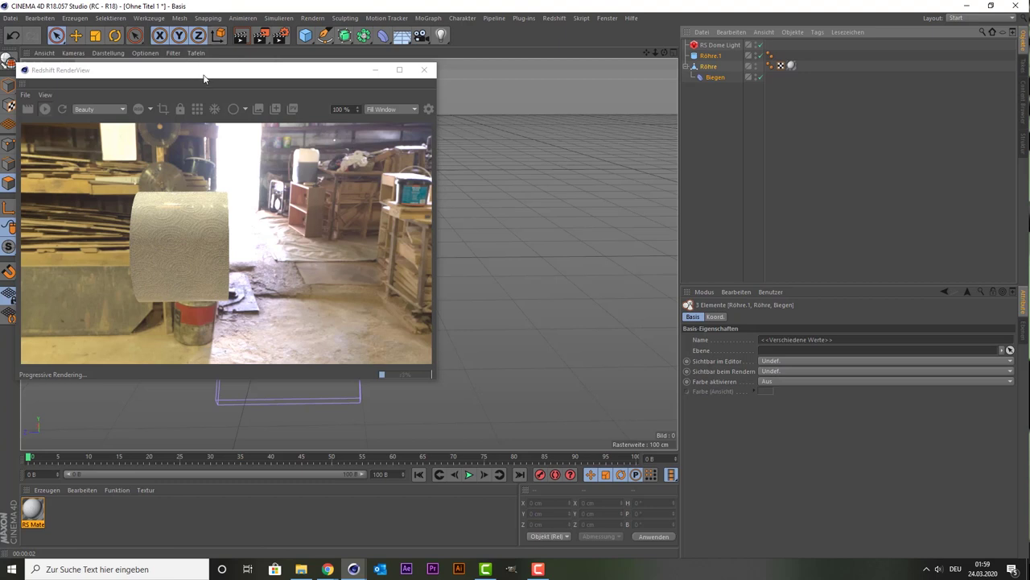
pyautogui.moveTo(204, 79)
pyautogui.mouseDown()
pyautogui.moveTo(430, 120)
pyautogui.moveTo(367, 90)
pyautogui.mouseUp()
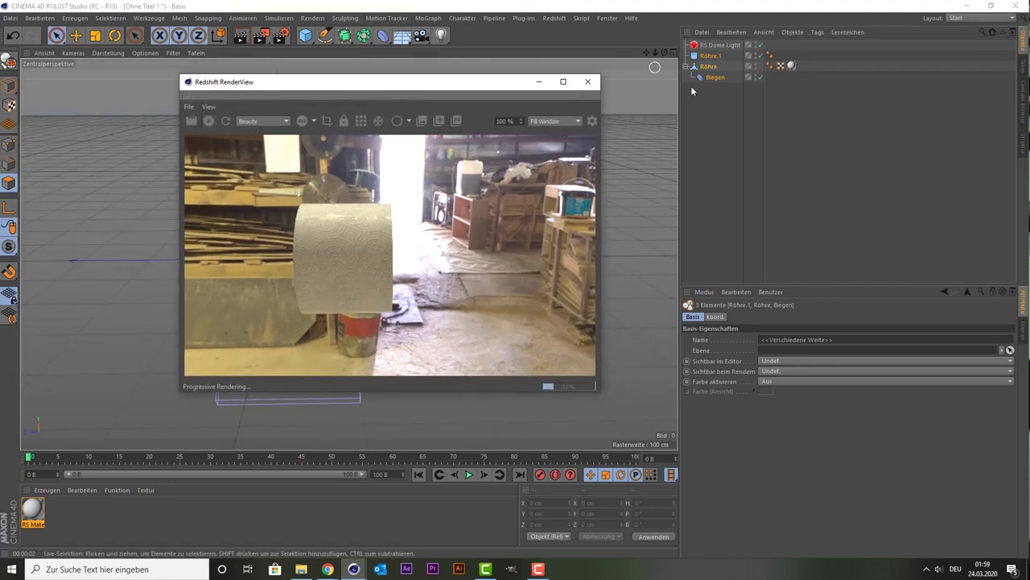
# Group the roll's parts into a new Null and move the render window aside.
pyautogui.moveTo(729, 105); pyautogui.dragTo(702, 55)
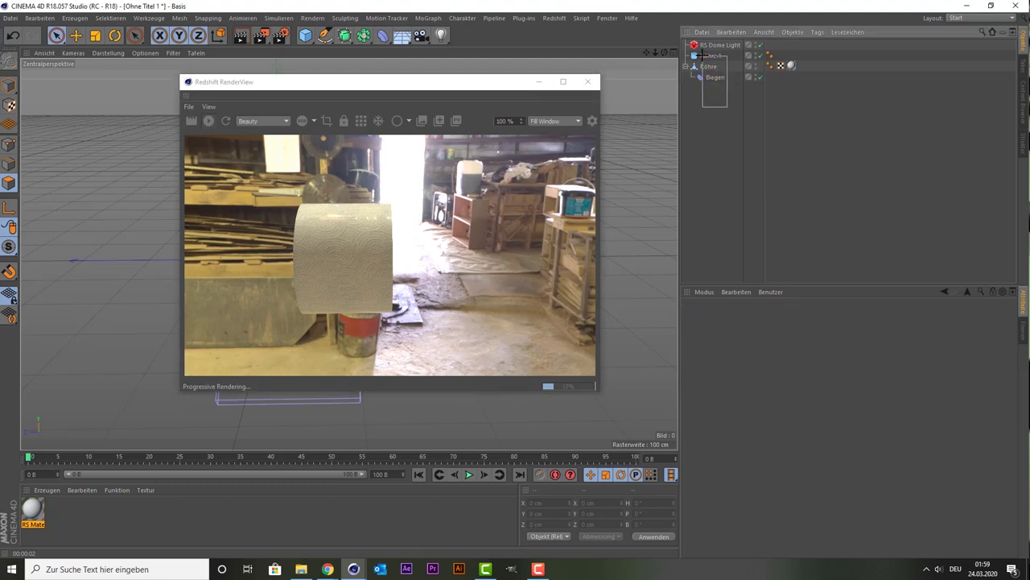
pyautogui.hotkey('alt', 'g')
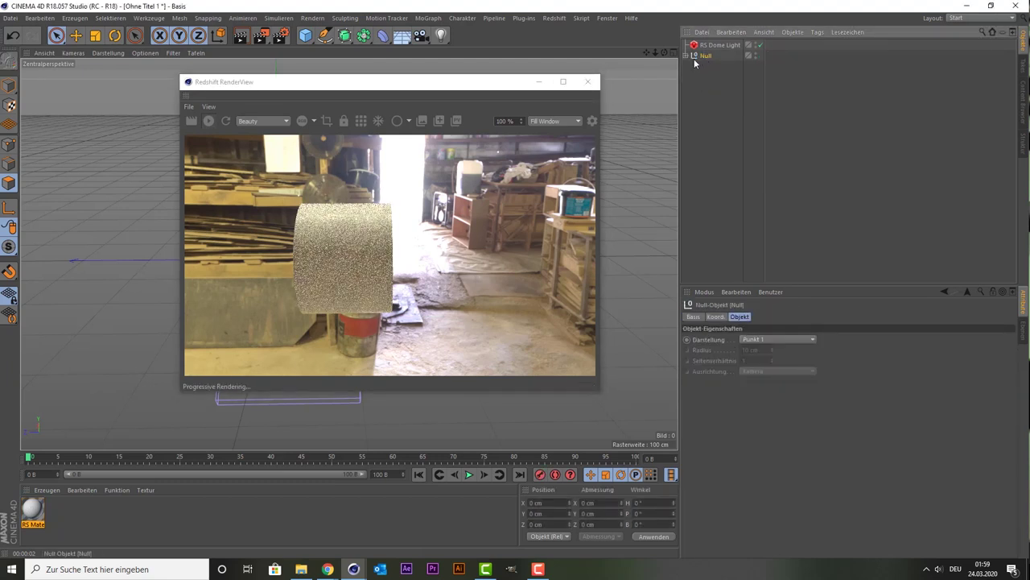
pyautogui.click(115, 36)
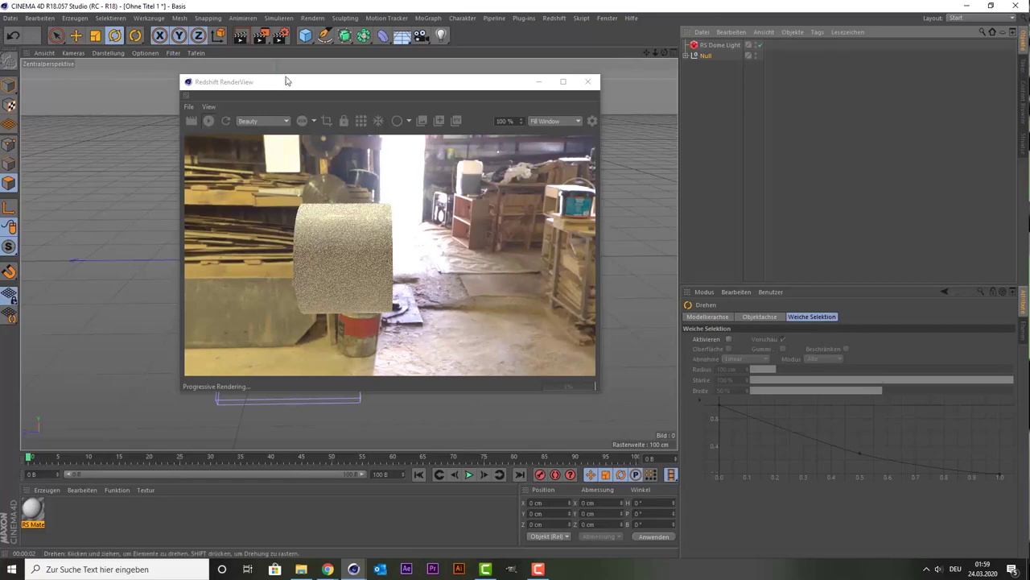
pyautogui.moveTo(282, 84); pyautogui.dragTo(397, 236)
pyautogui.moveTo(515, 235); pyautogui.dragTo(700, 128)
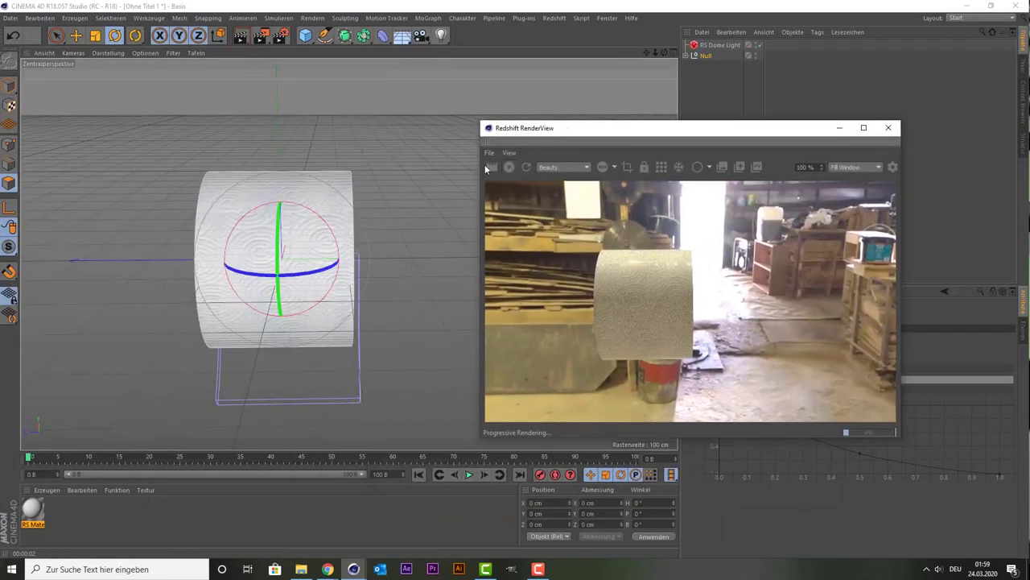
# Rotate the grouped roll about 158 degrees into its new orientation, then reopen RS Material.
pyautogui.moveTo(304, 278); pyautogui.dragTo(31, 202)
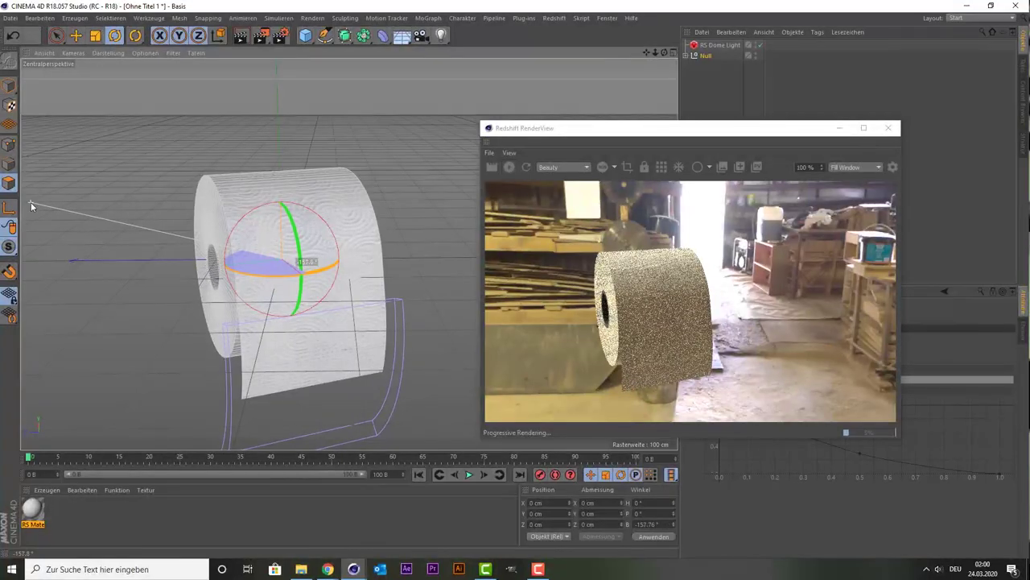
pyautogui.moveTo(31, 202); pyautogui.dragTo(318, 279)
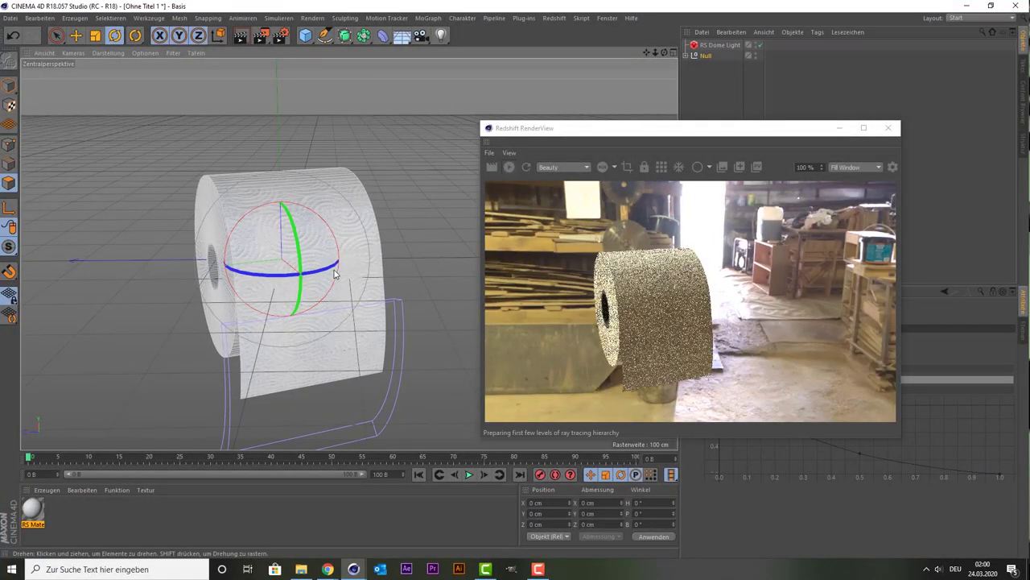
pyautogui.moveTo(333, 271); pyautogui.dragTo(326, 274)
pyautogui.hotkey('ctrl', 'z')
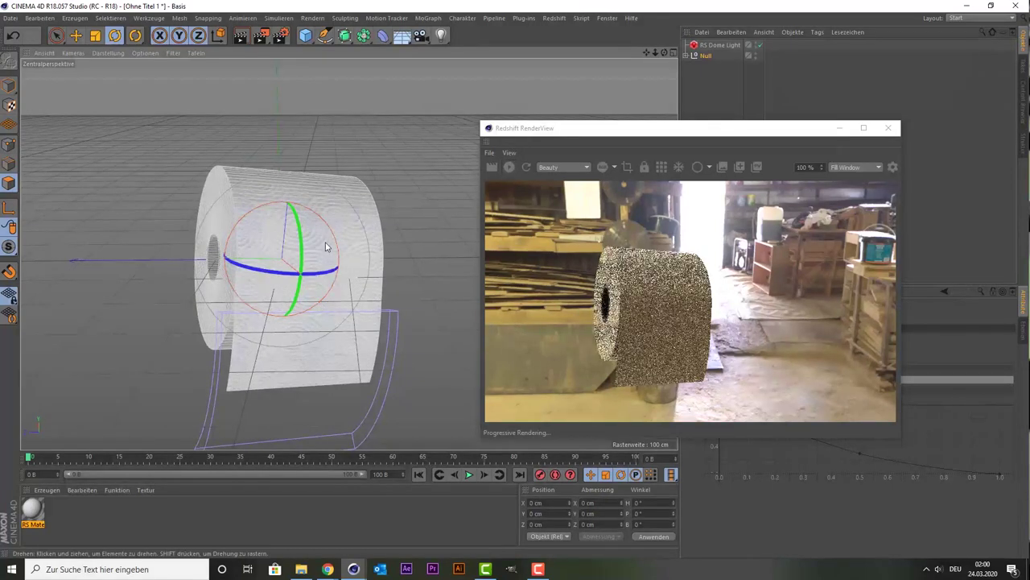
pyautogui.moveTo(318, 266)
pyautogui.mouseDown()
pyautogui.moveTo(289, 276)
pyautogui.moveTo(306, 274)
pyautogui.mouseUp()
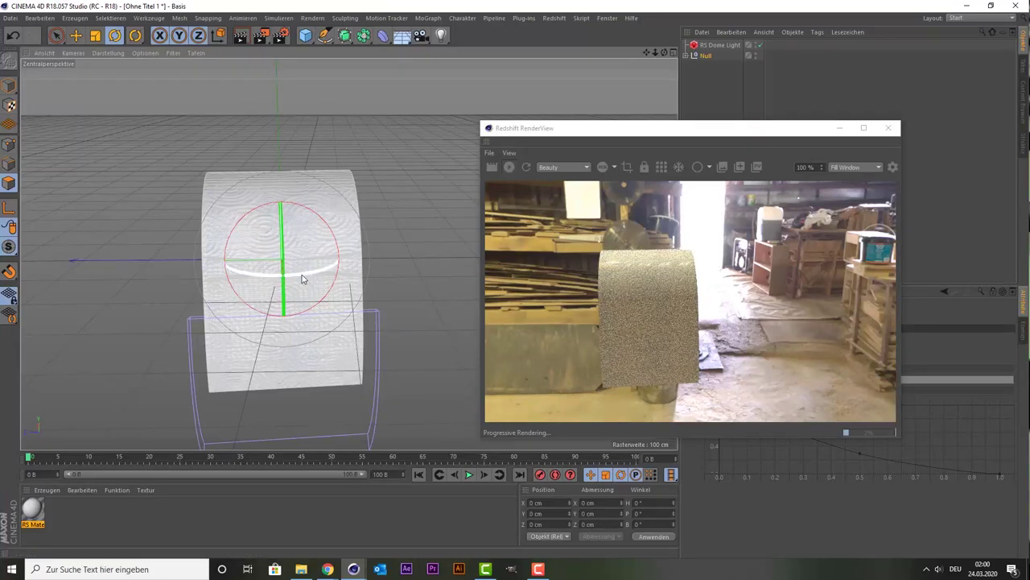
pyautogui.moveTo(302, 274); pyautogui.dragTo(300, 280)
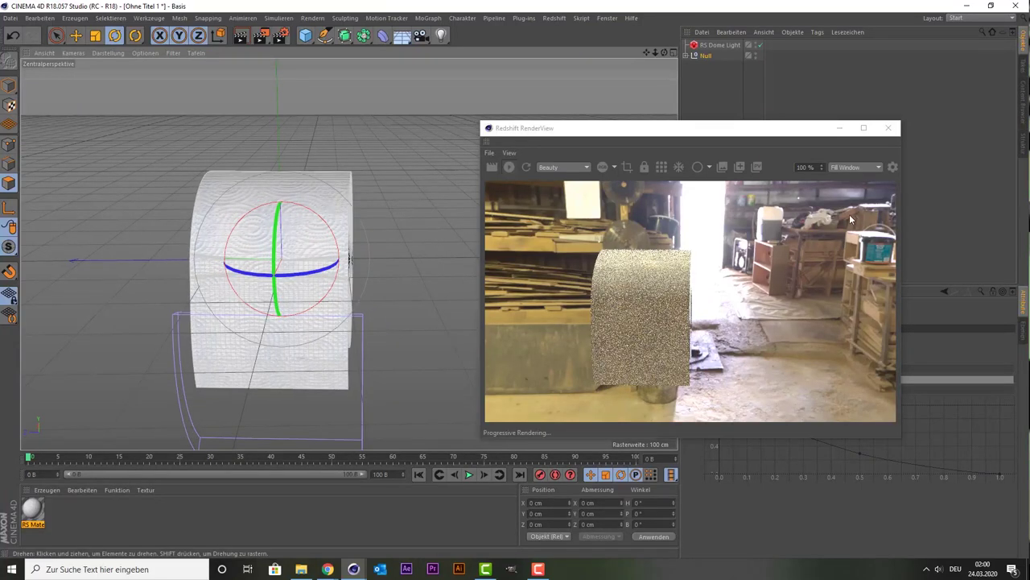
pyautogui.press('9')
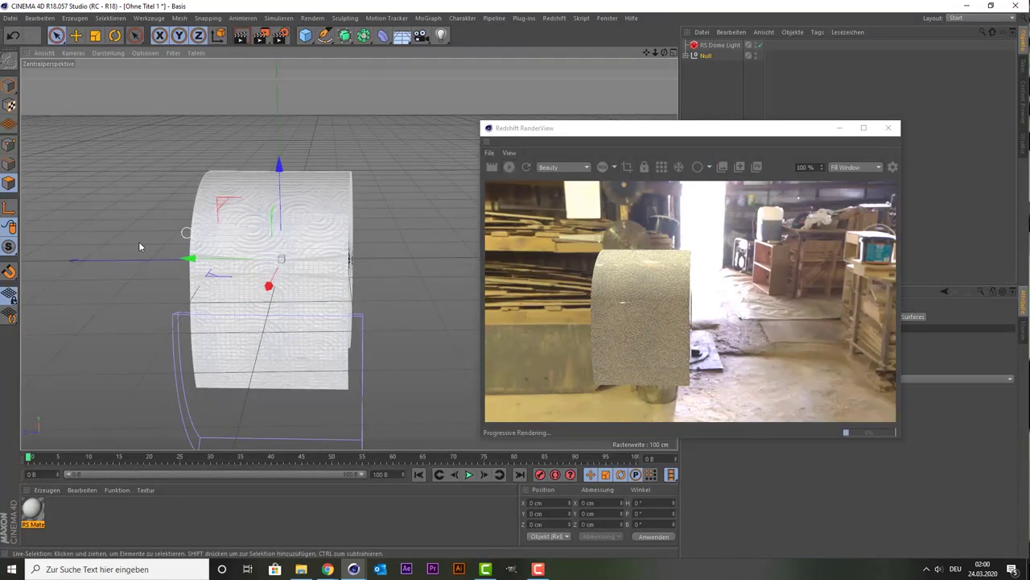
pyautogui.press('r')
pyautogui.doubleClick(32, 511)
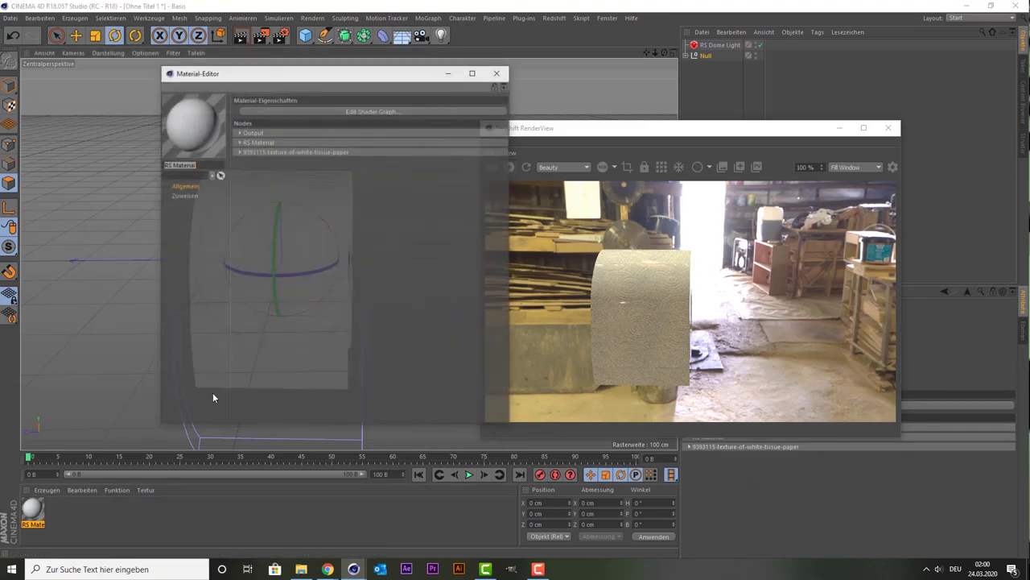
# Add a second tissue-paper texture node and an RS Bump Map node to the shader graph.
pyautogui.click(357, 111)
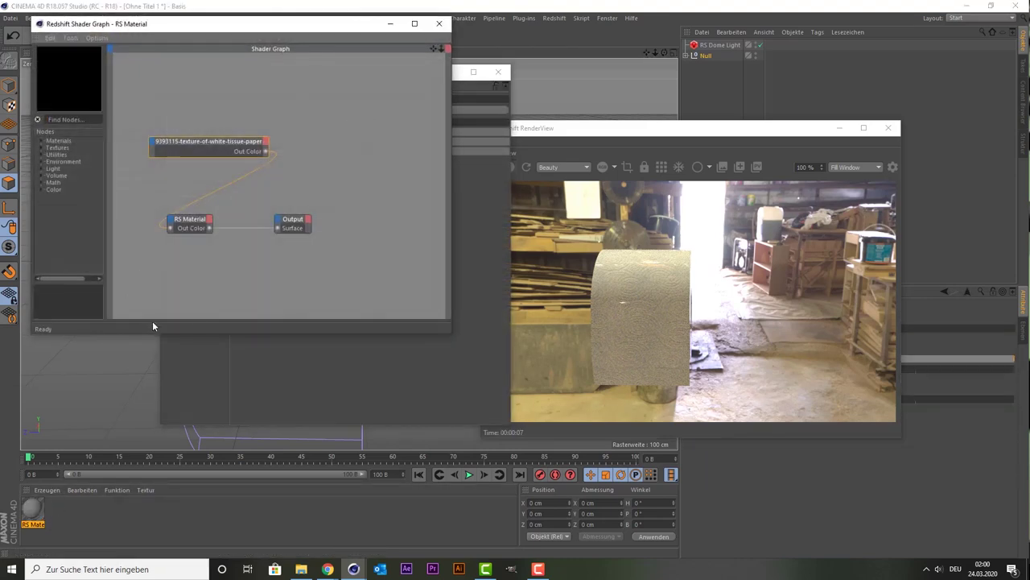
pyautogui.click(300, 569)
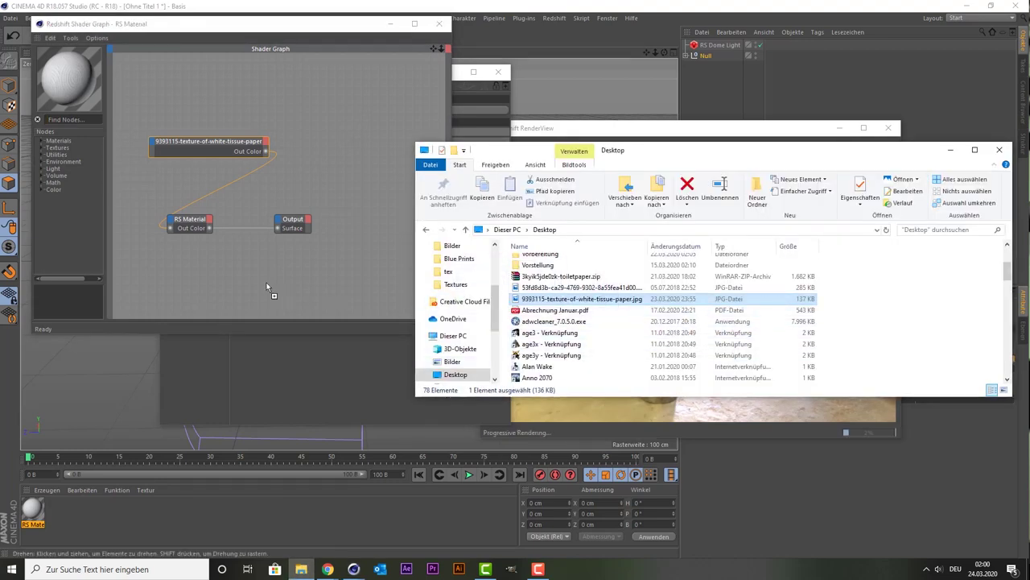
pyautogui.moveTo(596, 302); pyautogui.dragTo(237, 283)
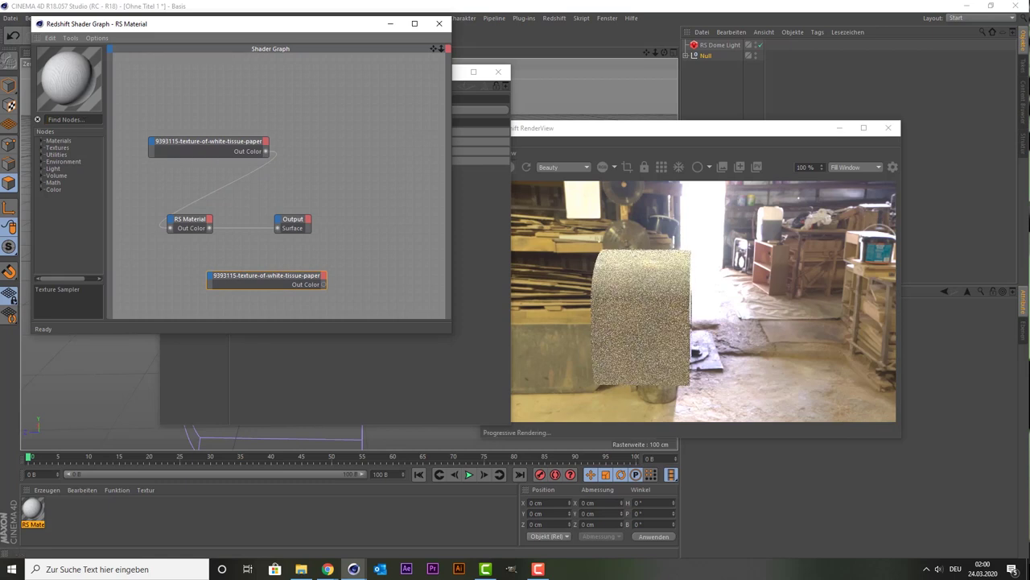
pyautogui.write('bump')
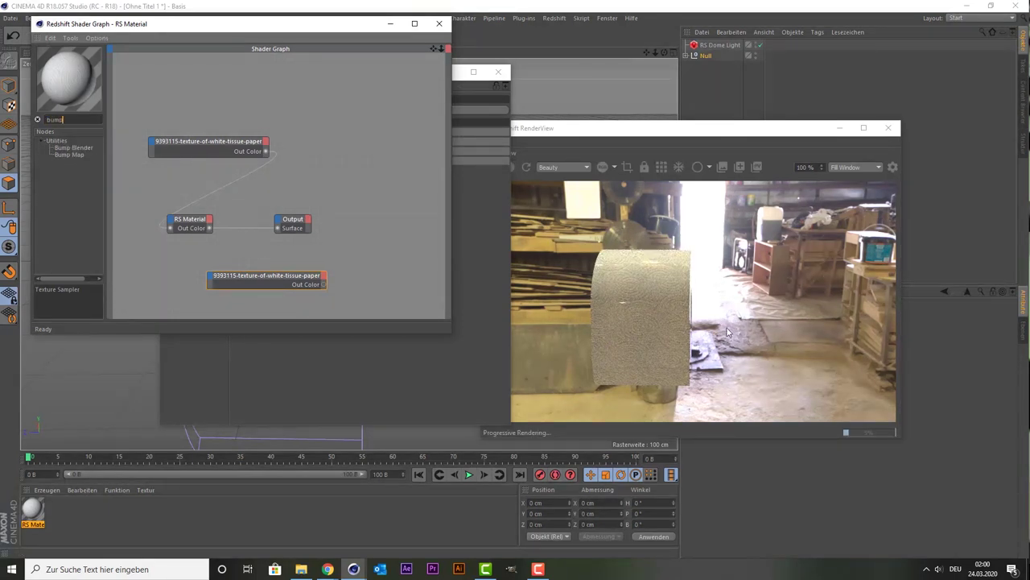
pyautogui.moveTo(62, 155); pyautogui.dragTo(376, 187)
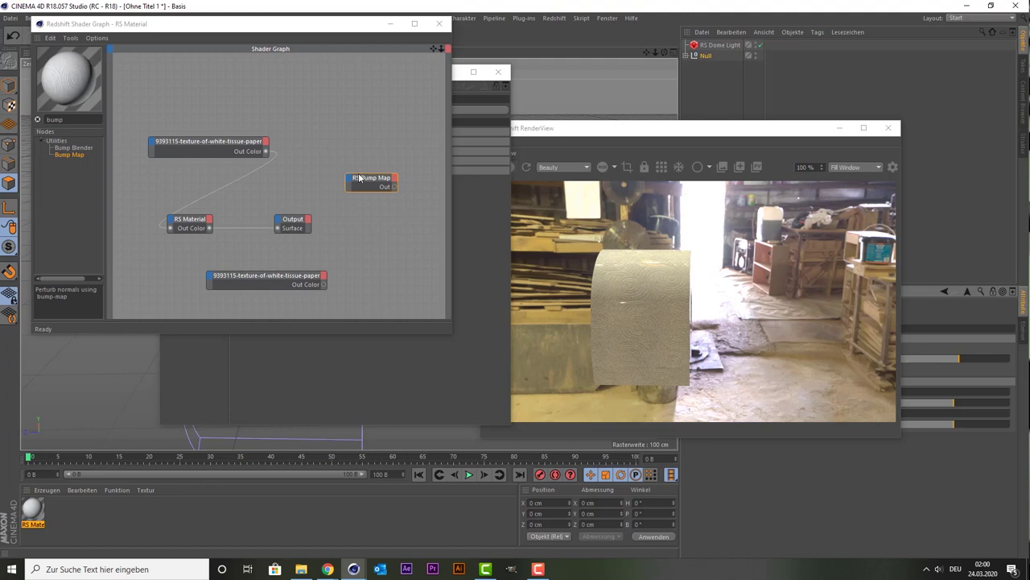
# Wire the texture into the RS Bump Map, and the Bump Map output into RS Material's Bump Input.
pyautogui.moveTo(360, 178)
pyautogui.mouseDown()
pyautogui.moveTo(362, 221)
pyautogui.moveTo(350, 184)
pyautogui.mouseUp()
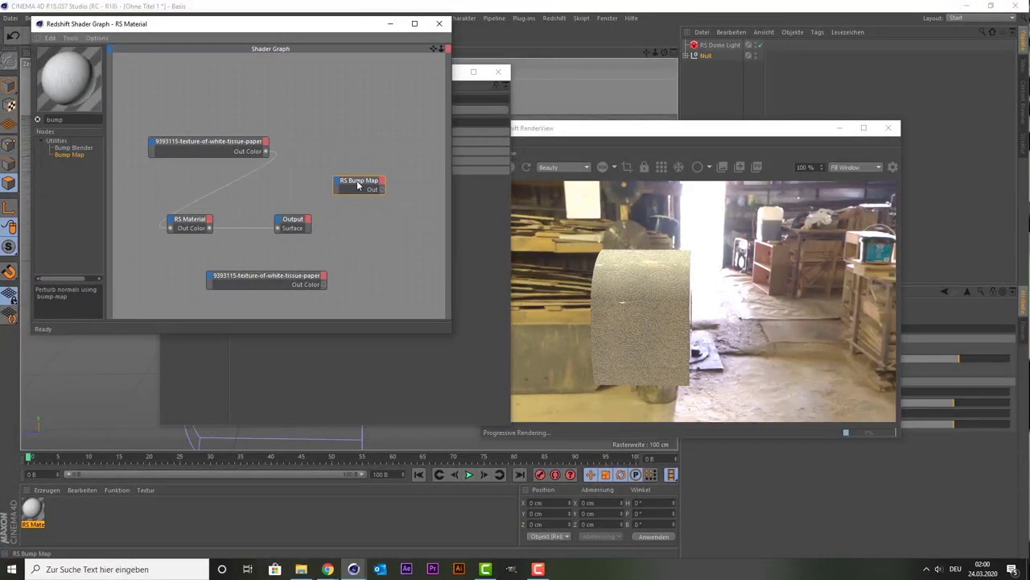
pyautogui.moveTo(357, 184); pyautogui.dragTo(389, 286)
pyautogui.moveTo(288, 280); pyautogui.dragTo(218, 274)
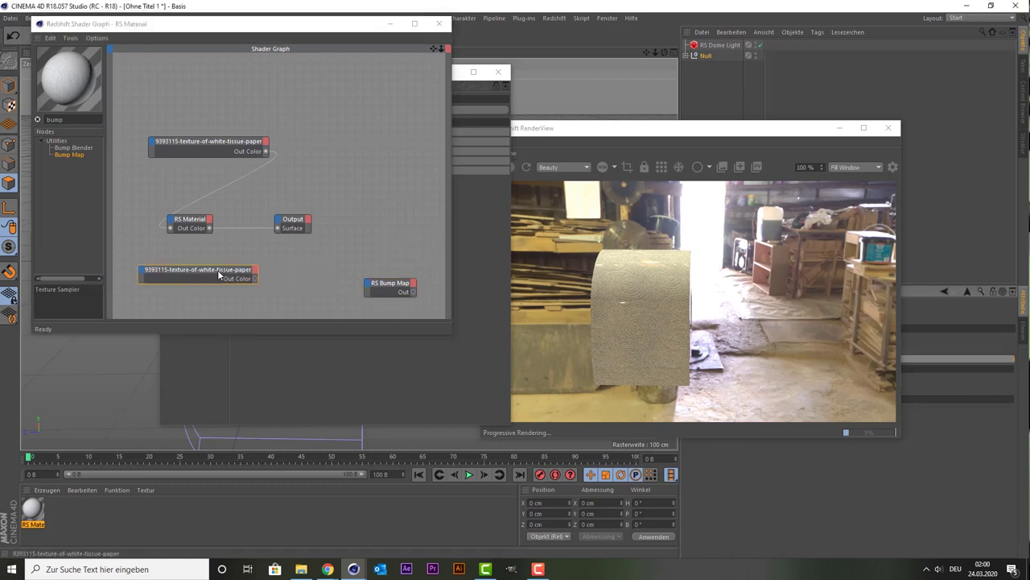
pyautogui.moveTo(385, 284); pyautogui.dragTo(355, 273)
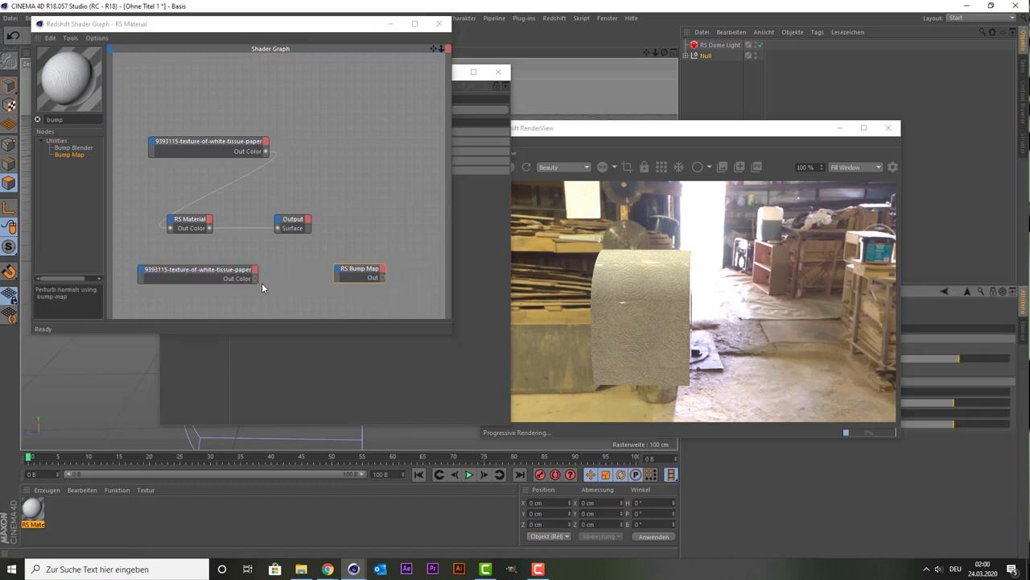
pyautogui.moveTo(255, 279); pyautogui.dragTo(338, 271)
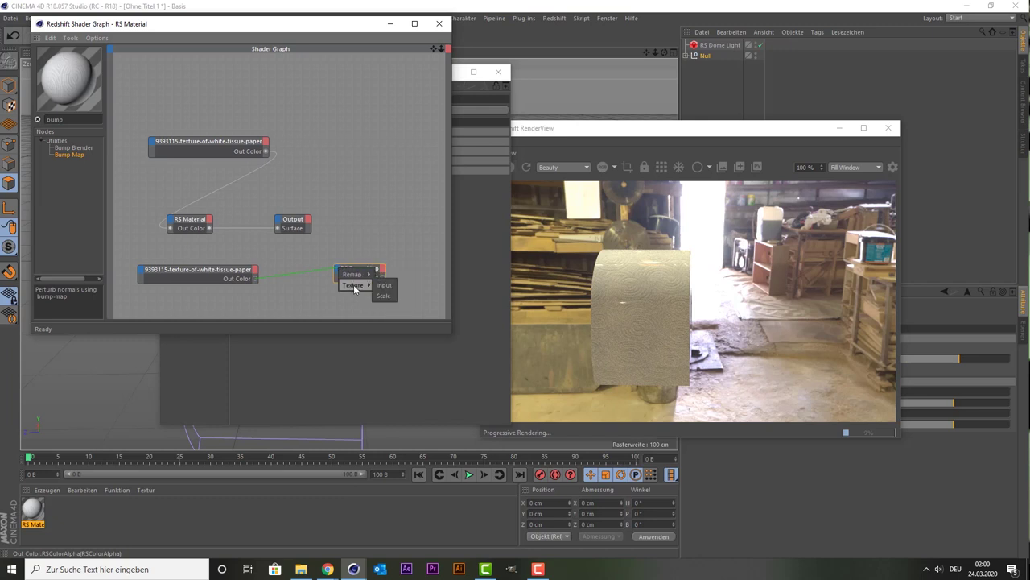
pyautogui.click(383, 286)
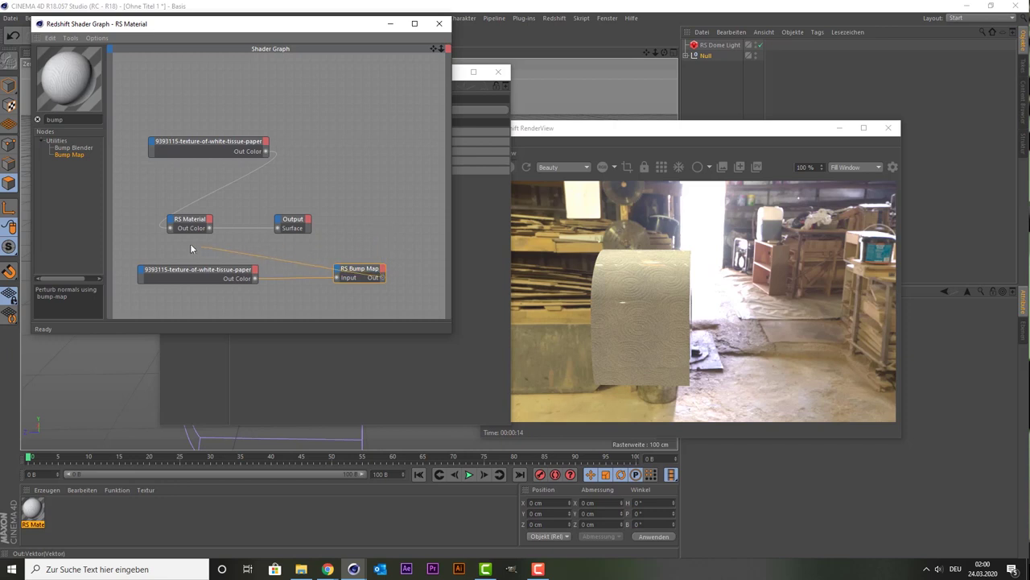
pyautogui.moveTo(191, 248); pyautogui.dragTo(172, 226)
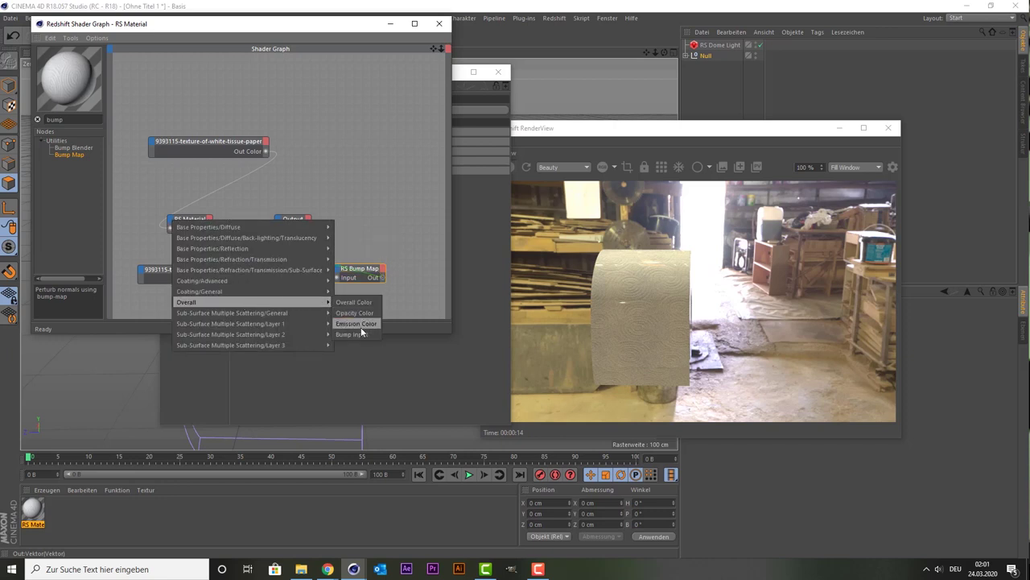
pyautogui.click(356, 333)
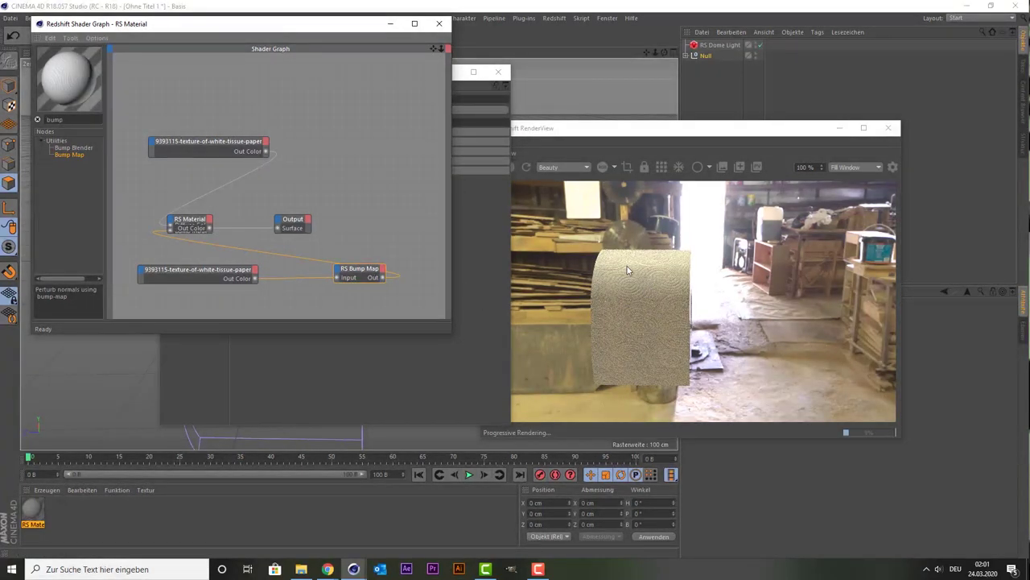
# Close the Shader Graph, Redshift RenderView and Material Editor, and return the viewport to the editor view.
pyautogui.click(439, 23)
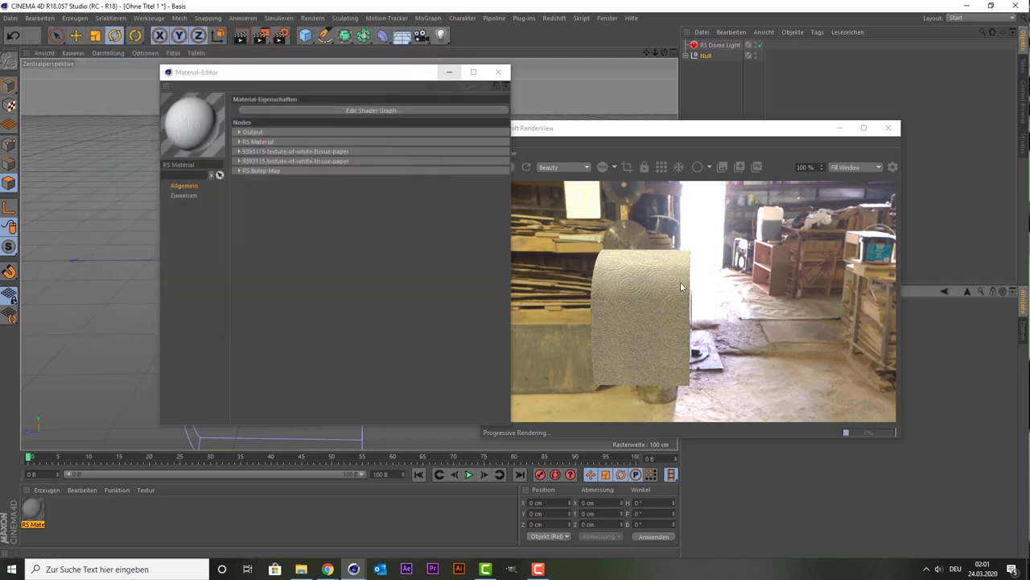
pyautogui.click(887, 133)
pyautogui.click(497, 71)
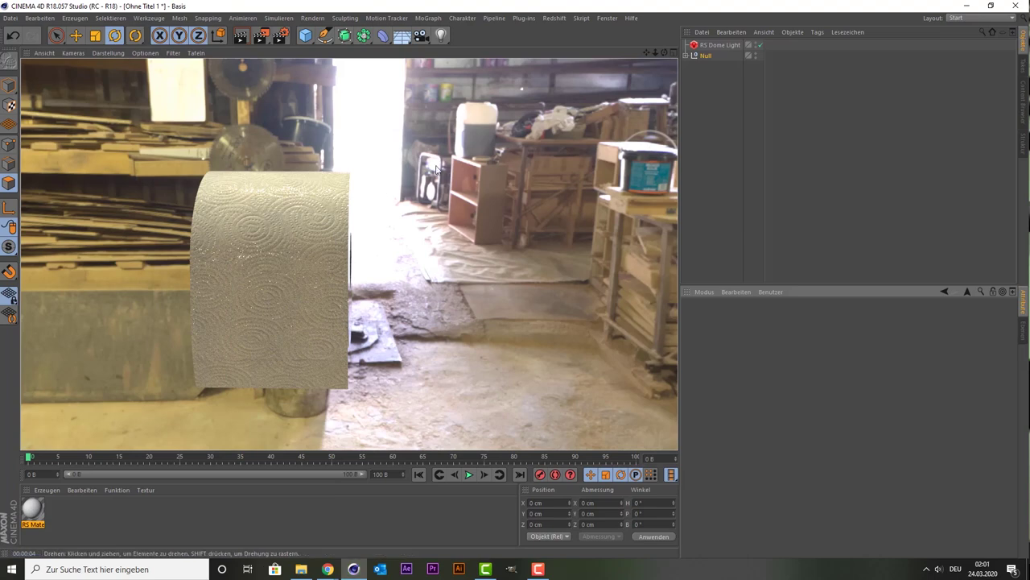
pyautogui.moveTo(644, 52); pyautogui.dragTo(604, 95)
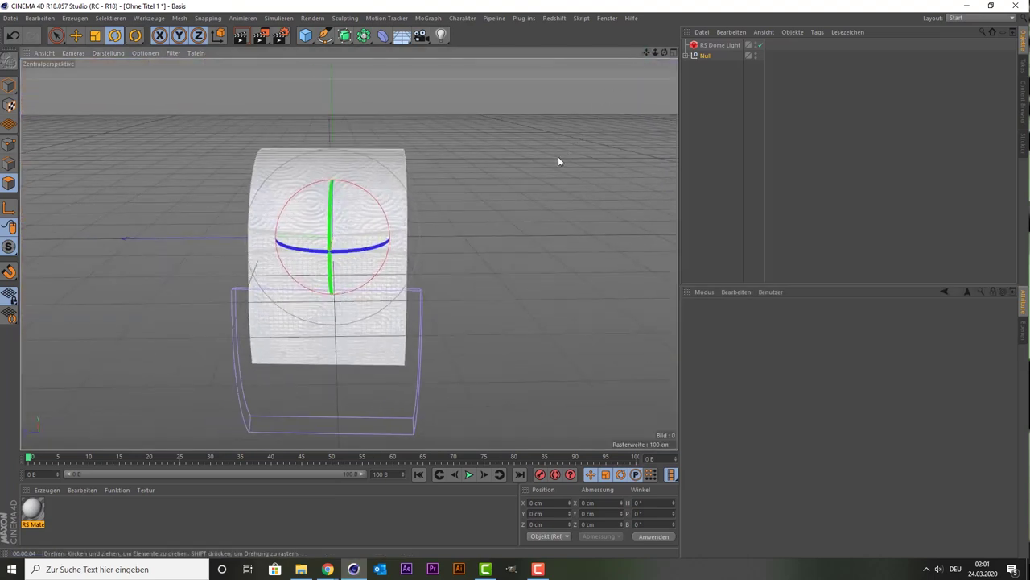
# Set the RS Material's Base Properties preset to Gold.
pyautogui.doubleClick(32, 512)
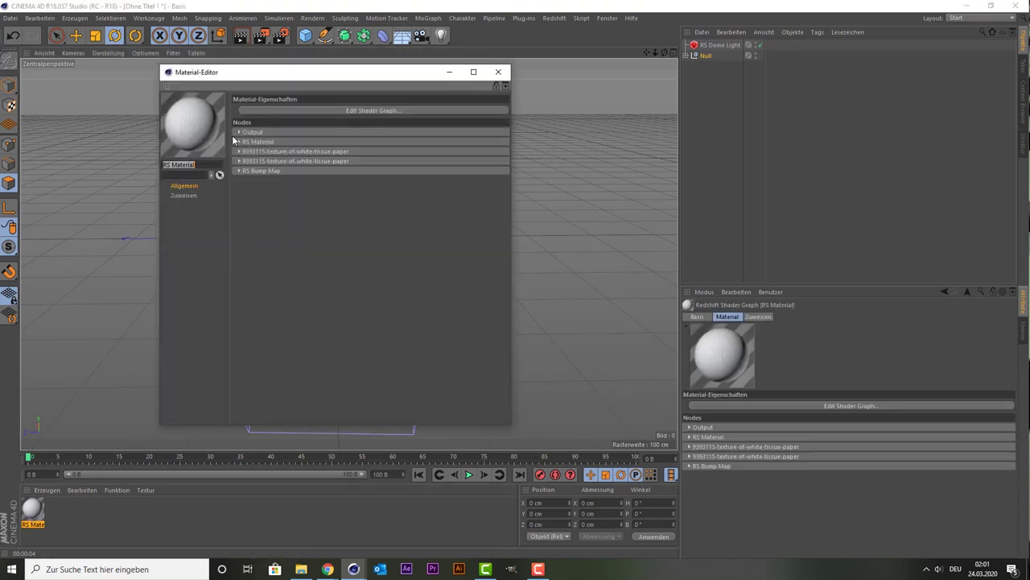
pyautogui.click(239, 132)
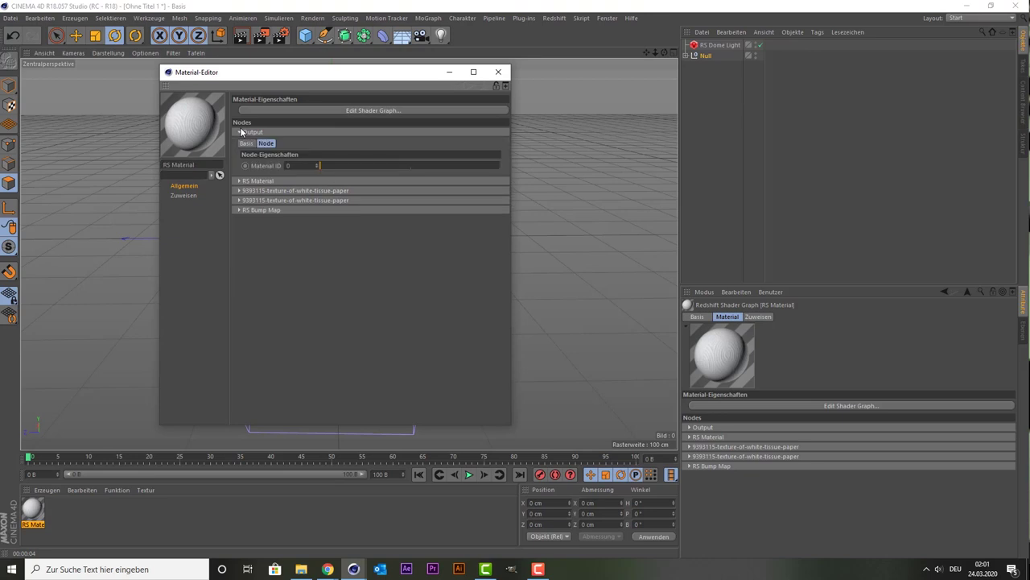
pyautogui.click(240, 132)
pyautogui.click(239, 142)
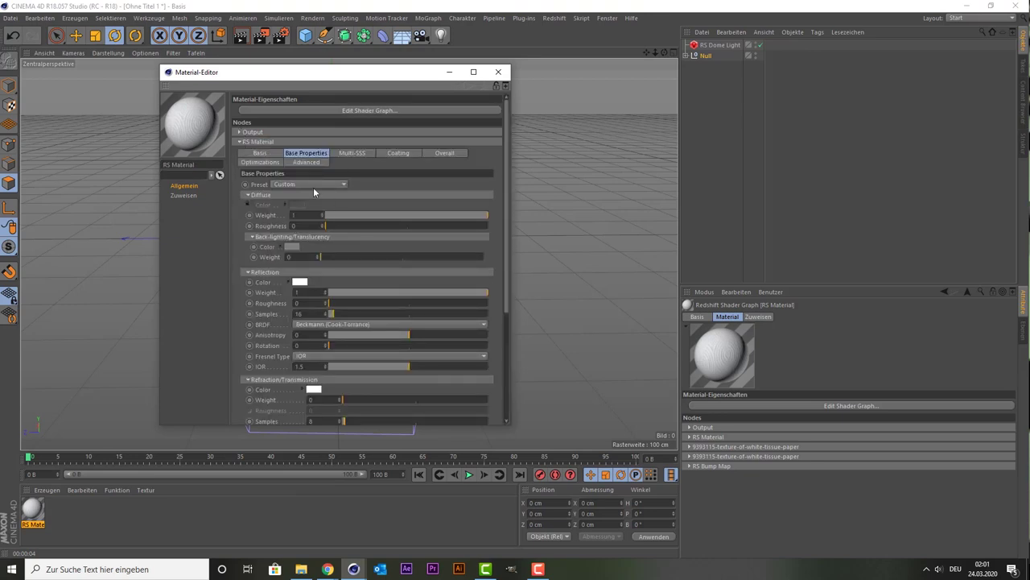
pyautogui.click(302, 182)
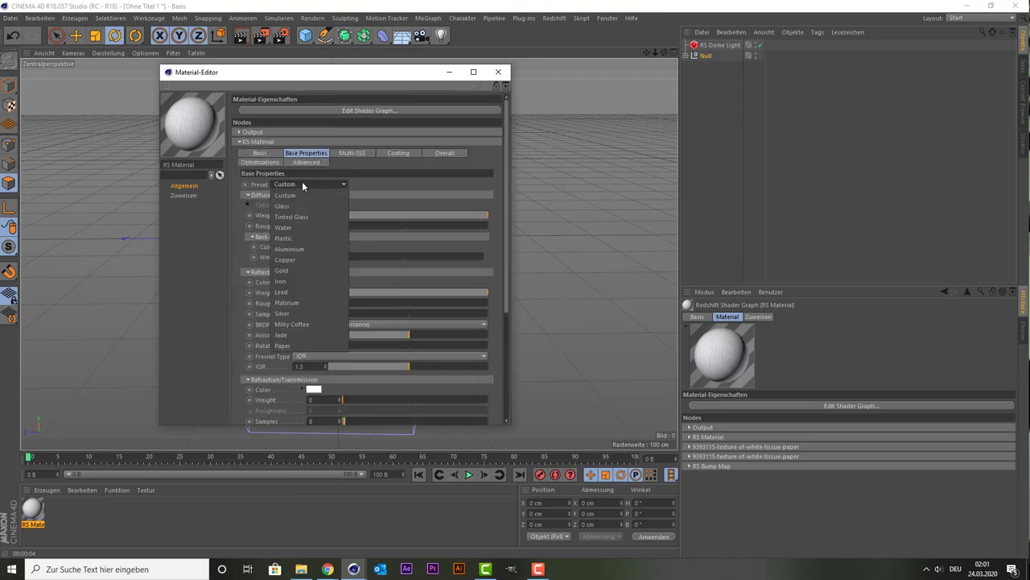
pyautogui.click(298, 270)
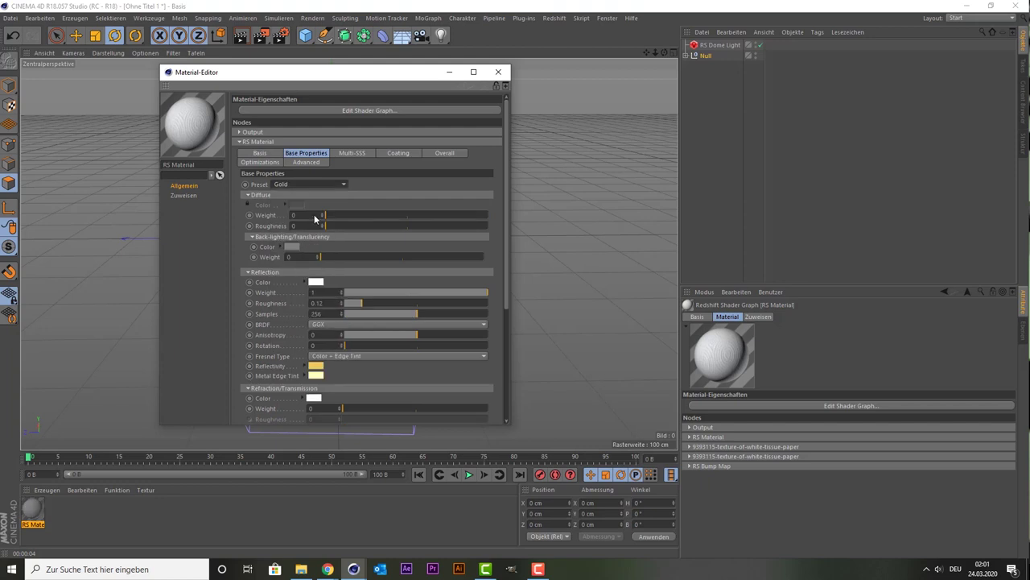
pyautogui.click(498, 72)
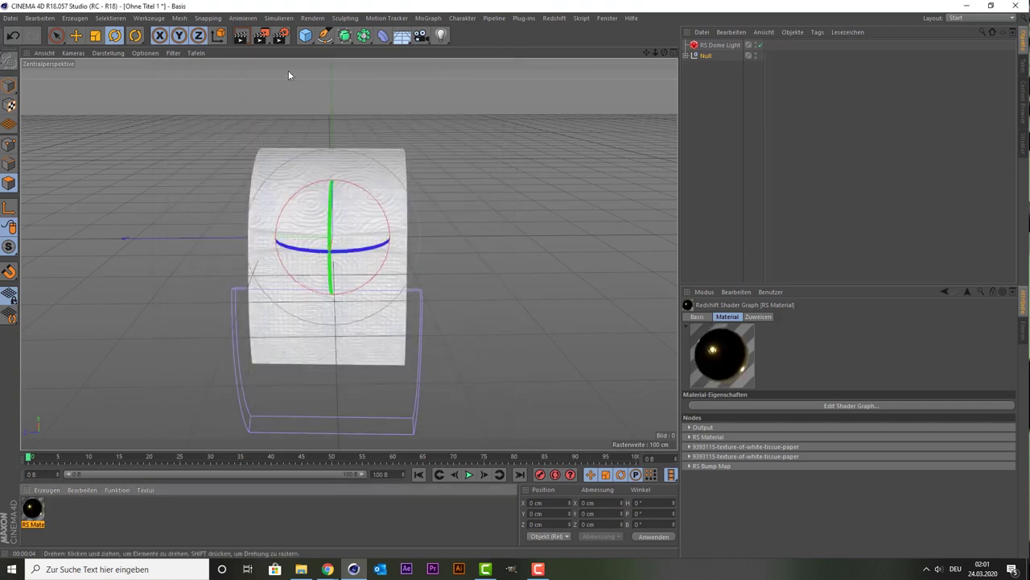
# Preview-render the gold roll from two angles, then switch to the four-view layout.
pyautogui.click(240, 37)
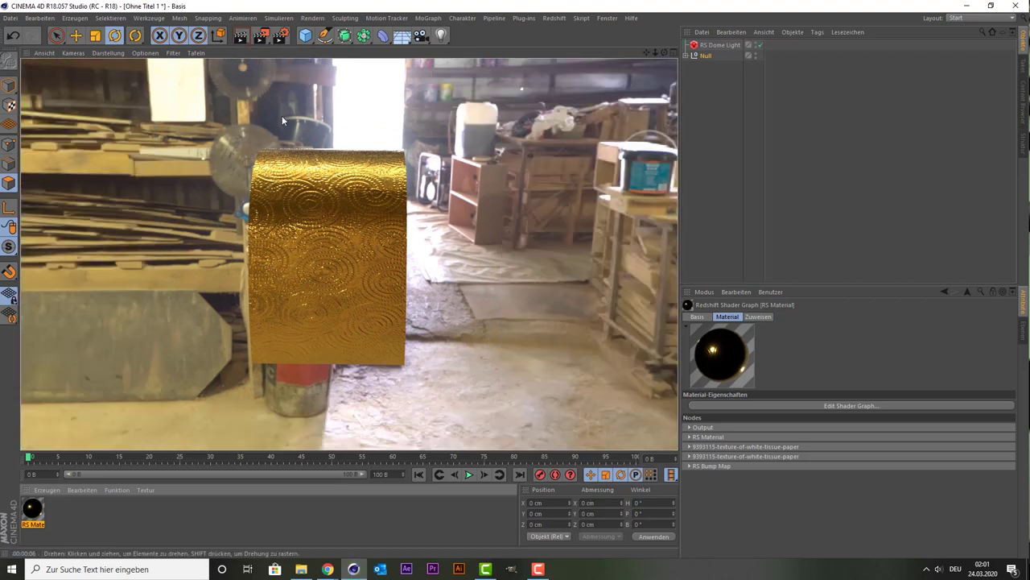
pyautogui.click(662, 52)
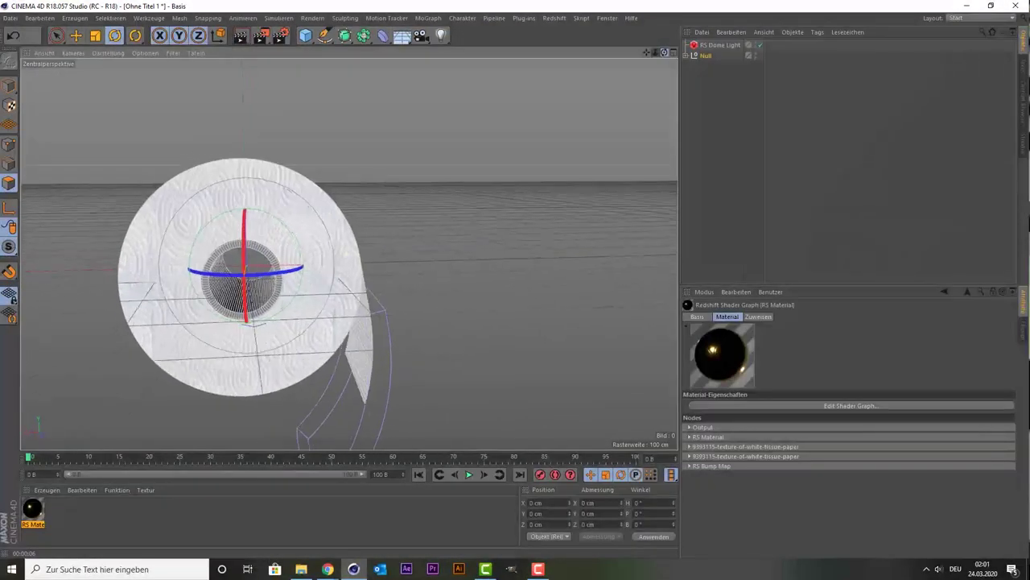
pyautogui.click(240, 37)
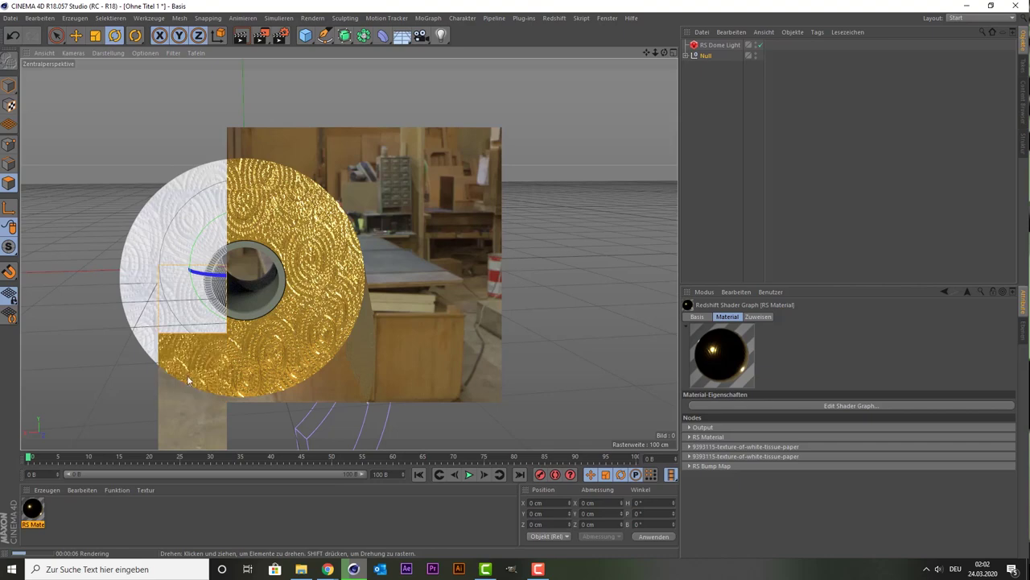
pyautogui.click(312, 233)
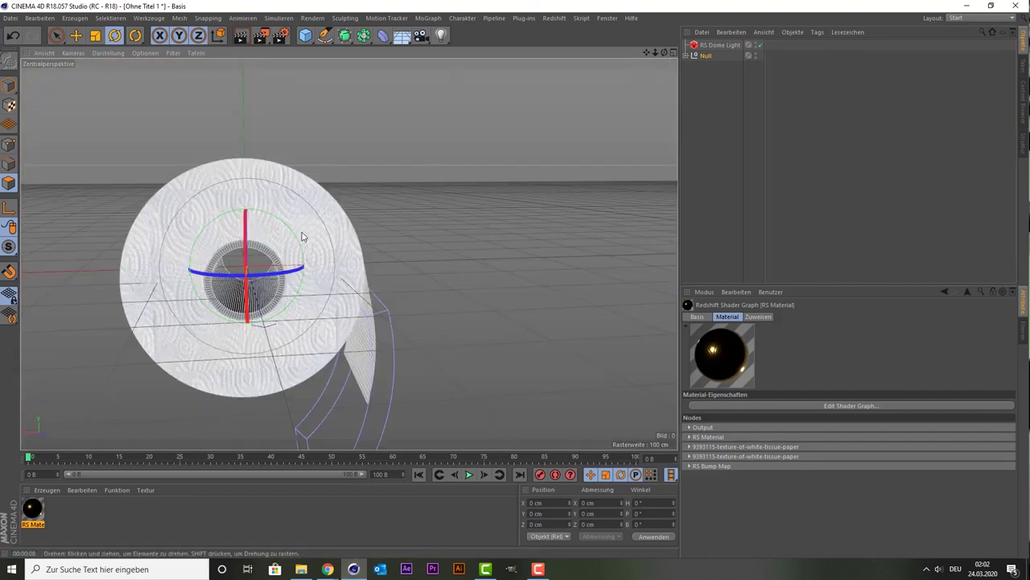
pyautogui.moveTo(664, 52)
pyautogui.mouseDown()
pyautogui.moveTo(611, 56)
pyautogui.moveTo(493, 152)
pyautogui.mouseUp()
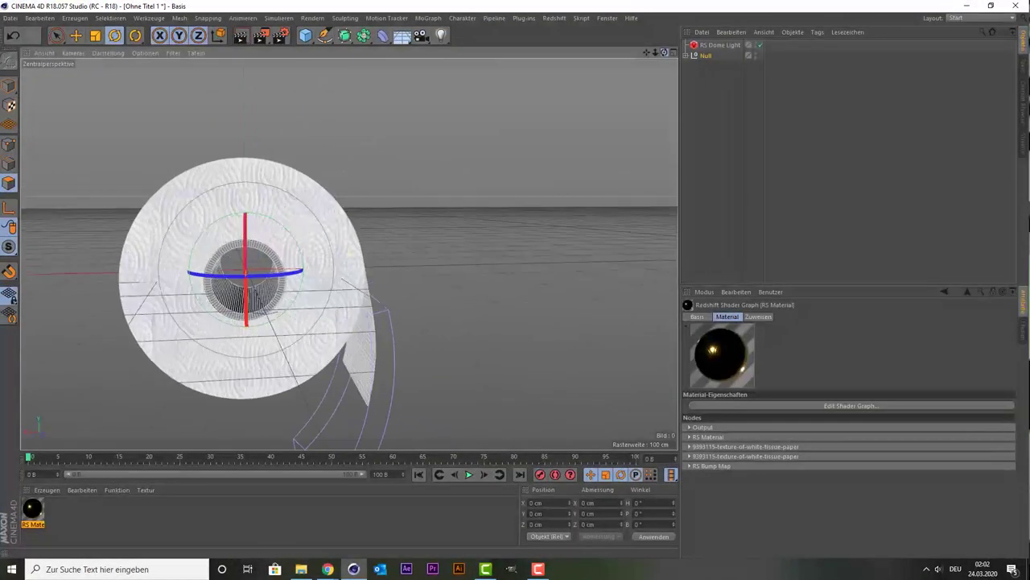
pyautogui.middleClick(421, 211)
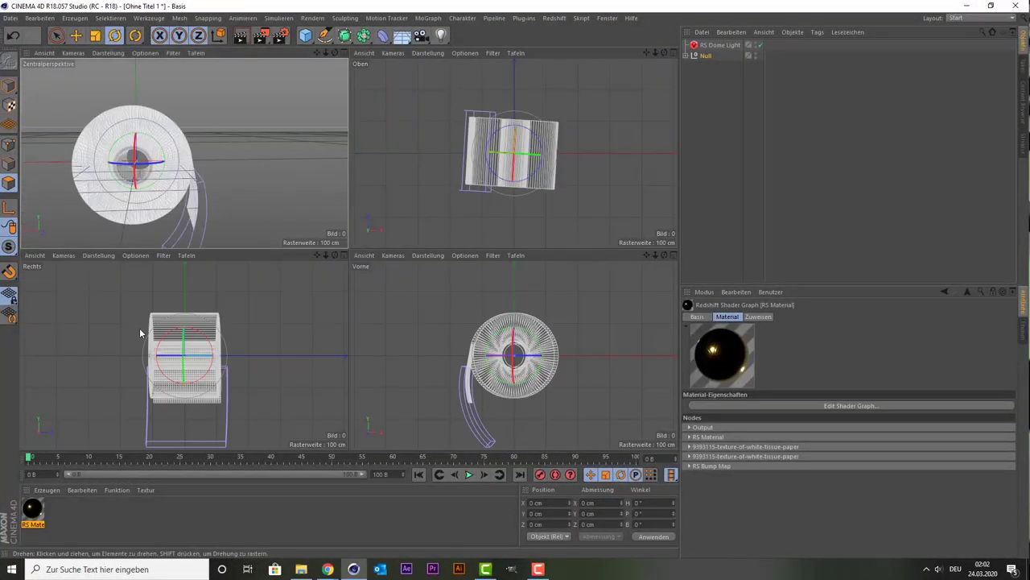
# In Model mode, set the grouped Null's bank rotation to 0° and maximise the front view.
pyautogui.middleClick(468, 319)
pyautogui.scroll(3, 346, 288)
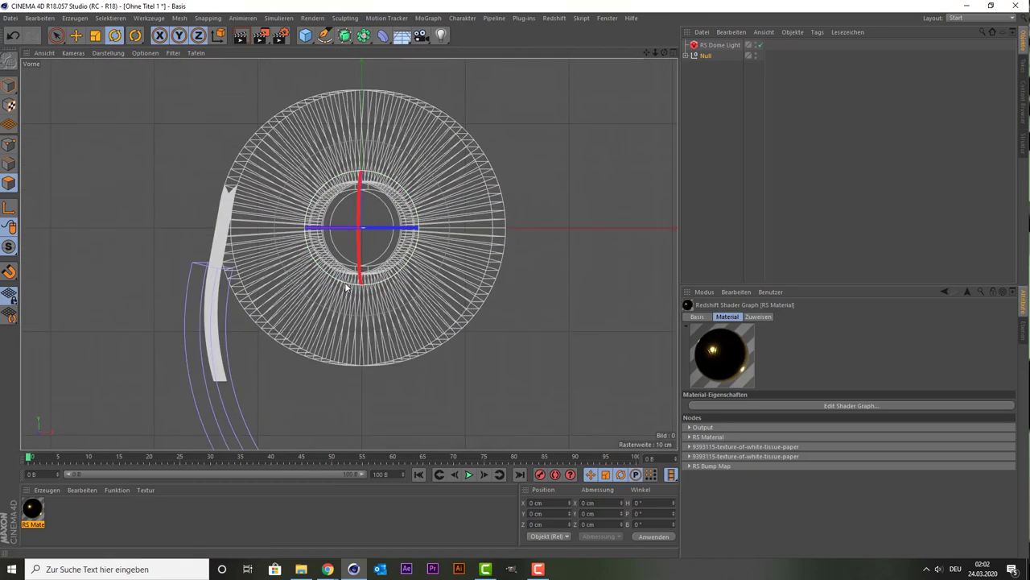
pyautogui.middleClick(346, 287)
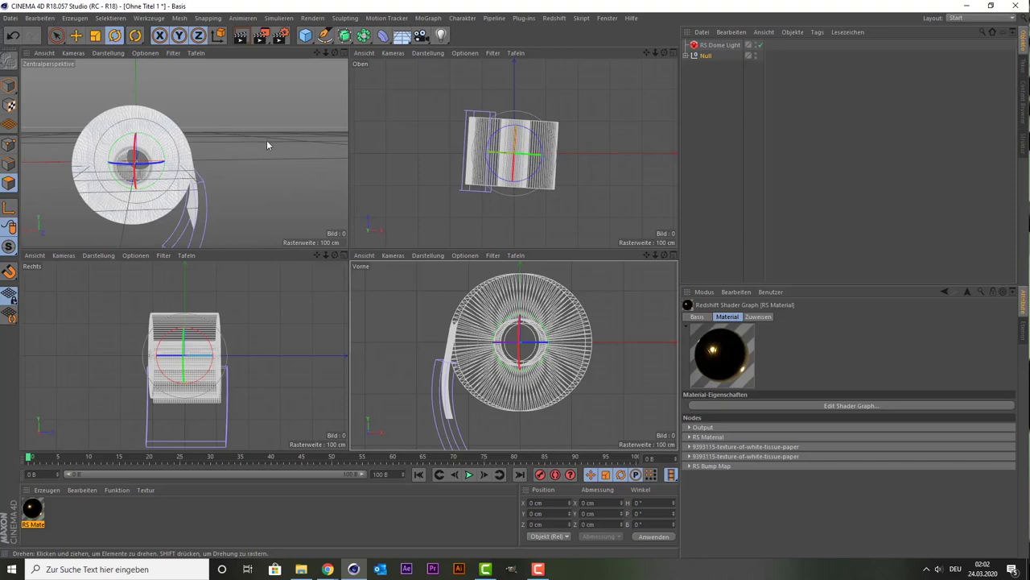
pyautogui.click(486, 149)
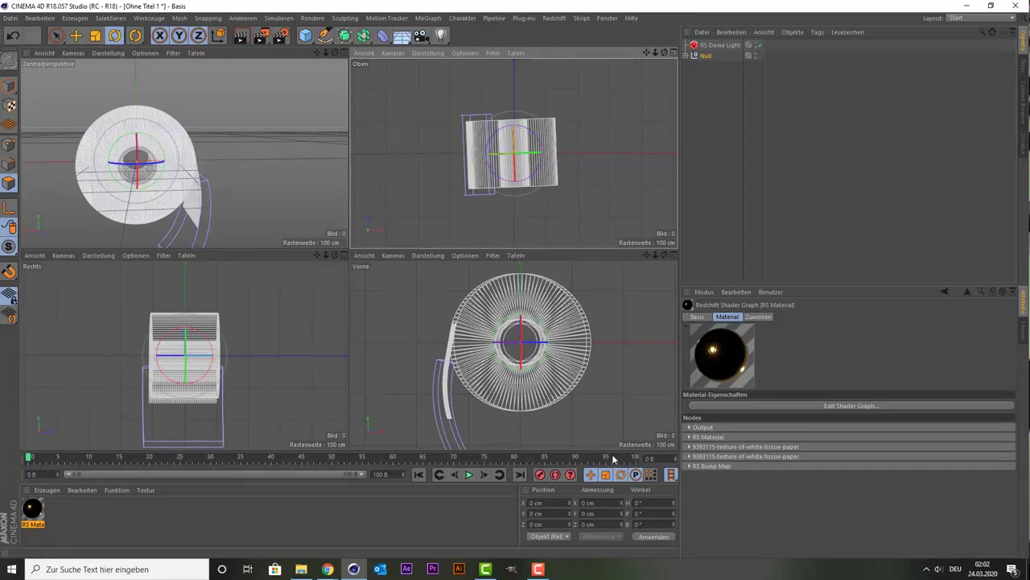
pyautogui.click(8, 86)
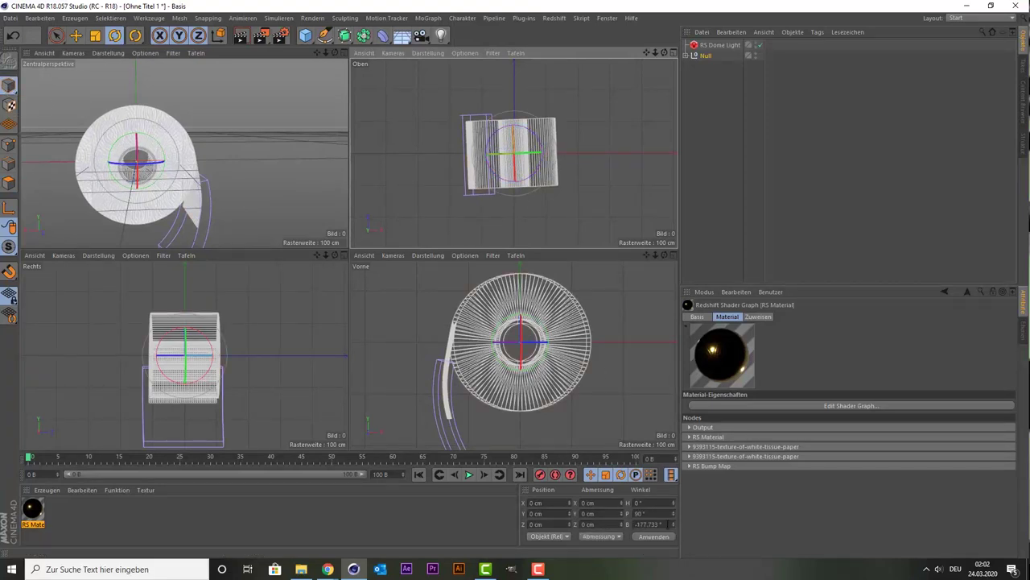
pyautogui.doubleClick(648, 524)
pyautogui.write('0')
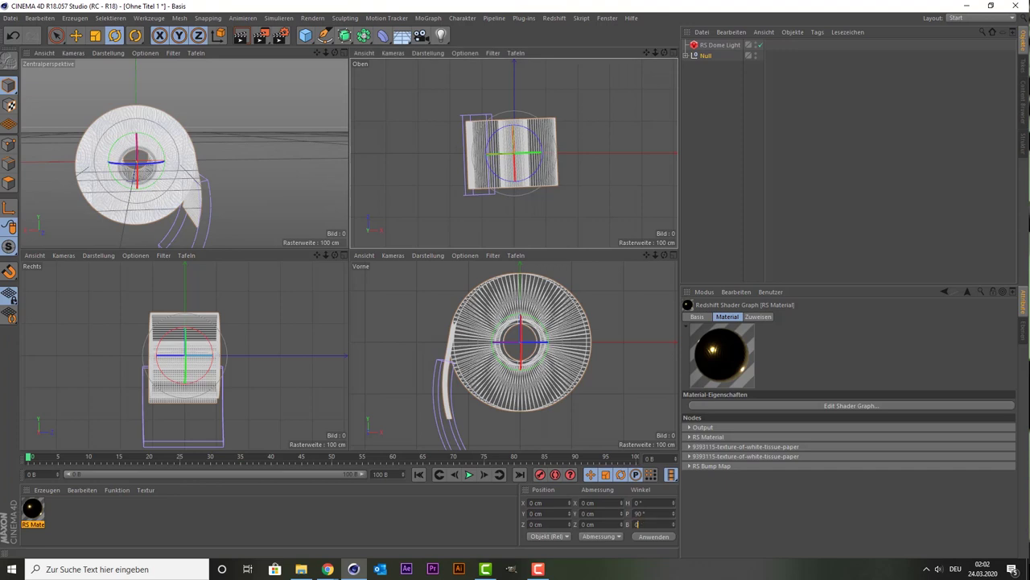
pyautogui.press('Return')
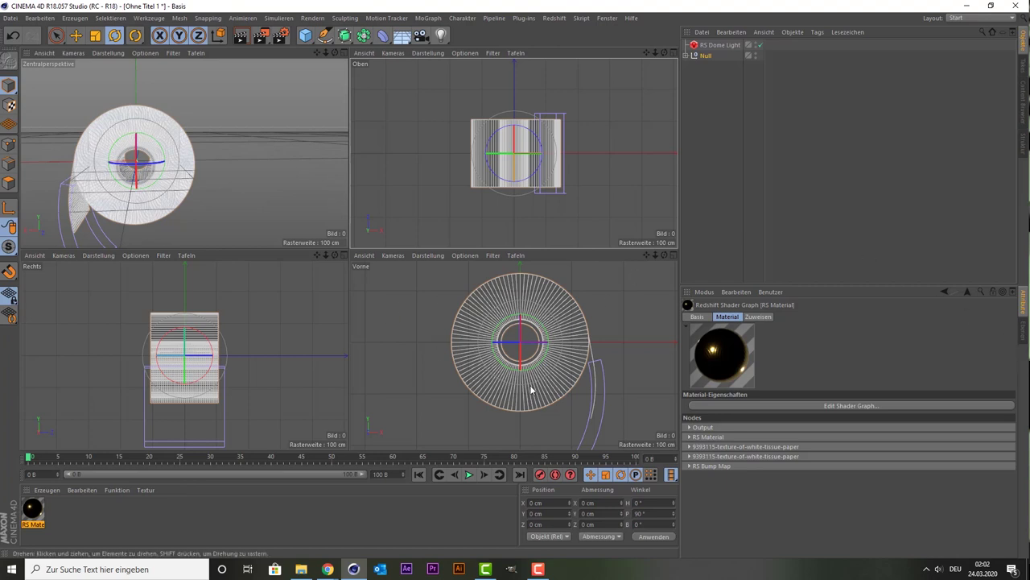
pyautogui.middleClick(397, 296)
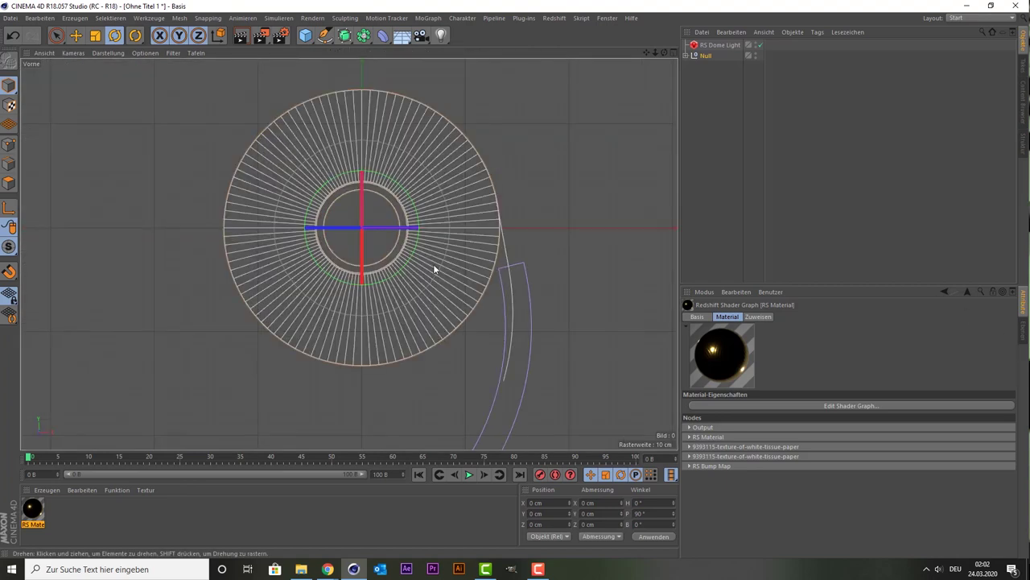
pyautogui.click(8, 183)
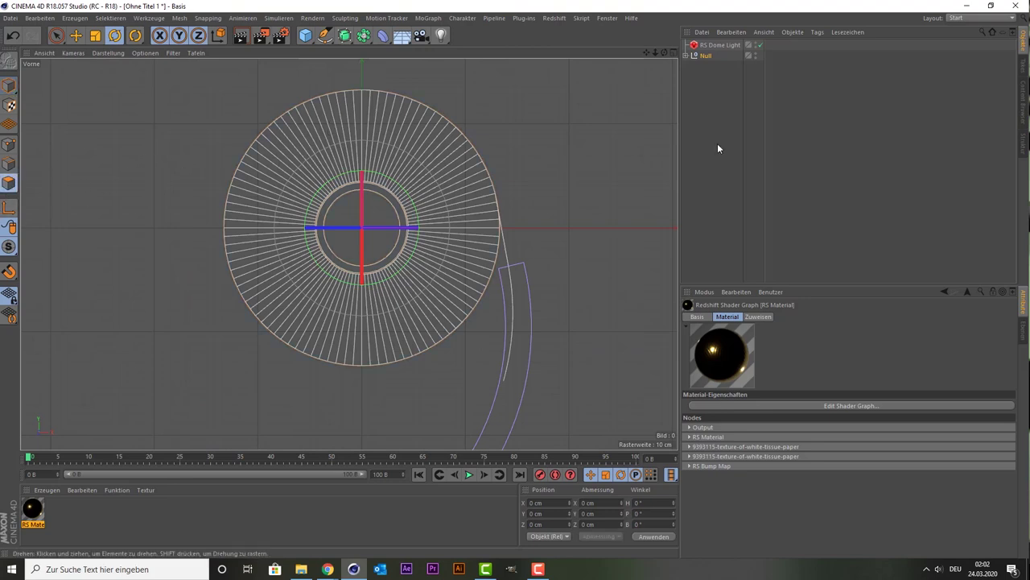
# Select the Röhre object inside the Null group and rotate it to tilt its end.
pyautogui.click(713, 57)
pyautogui.click(686, 56)
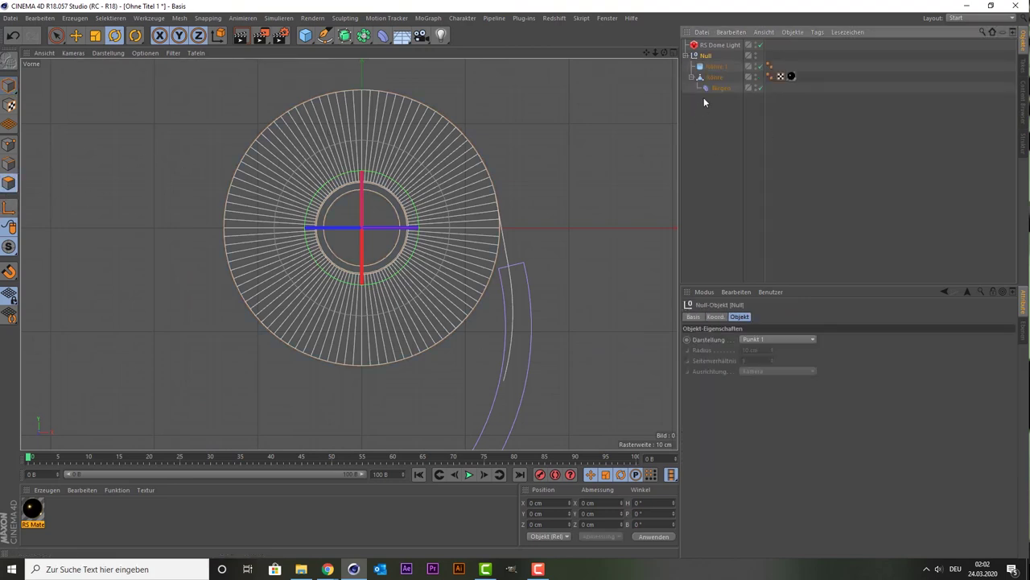
pyautogui.click(713, 77)
pyautogui.moveTo(403, 156)
pyautogui.mouseDown()
pyautogui.moveTo(287, 151)
pyautogui.moveTo(301, 152)
pyautogui.mouseUp()
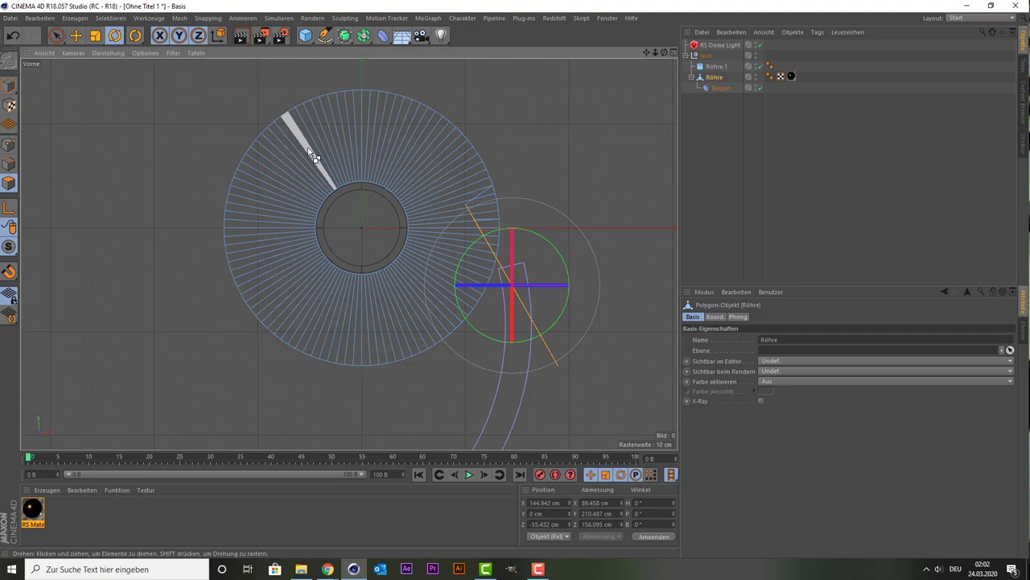
# Paint-select all polygons of the front end-cap ring with Live Selection, then view it in perspective.
pyautogui.click(56, 36)
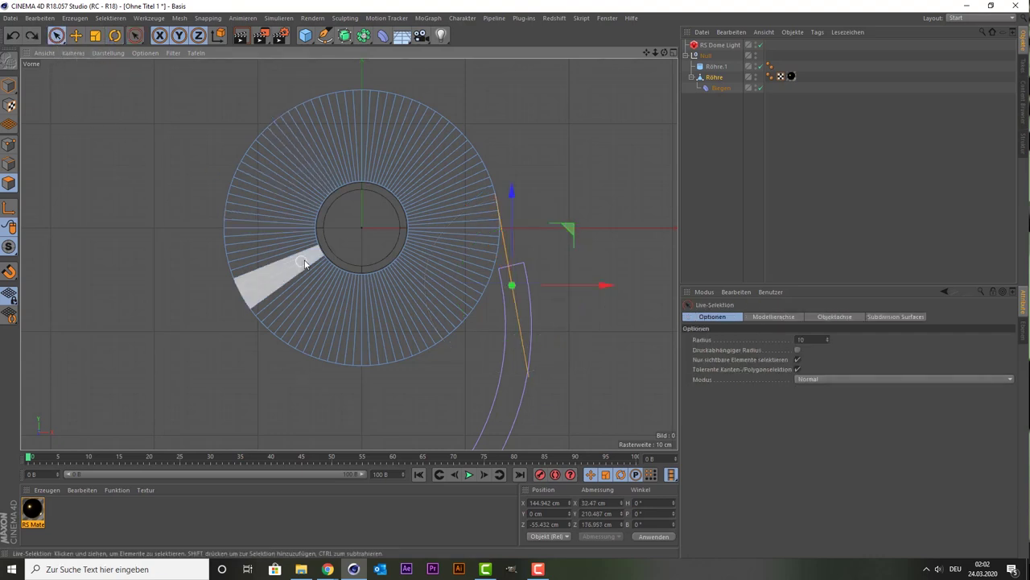
pyautogui.click(797, 368)
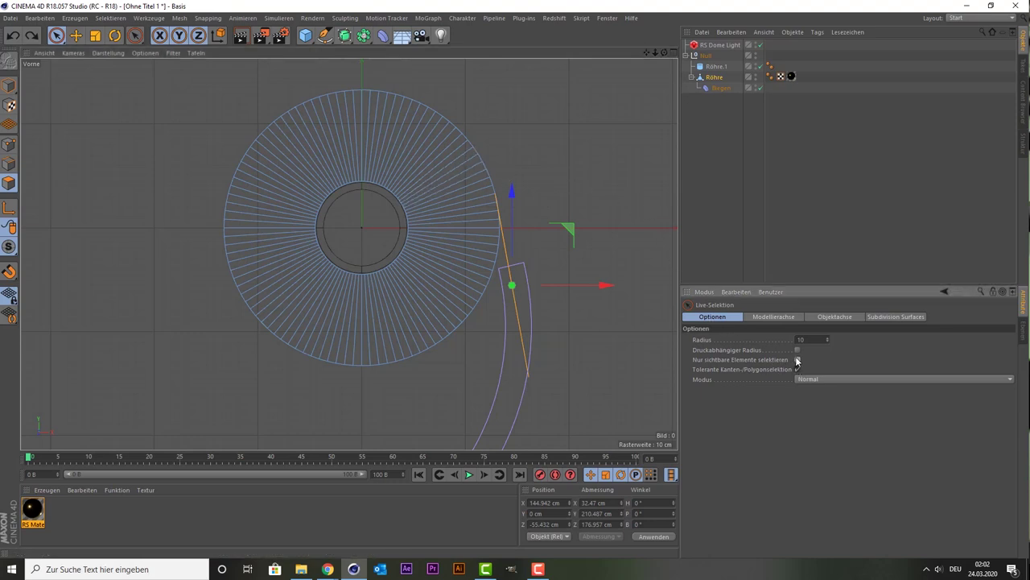
pyautogui.click(410, 170)
pyautogui.moveTo(411, 170)
pyautogui.mouseDown()
pyautogui.moveTo(260, 180)
pyautogui.moveTo(340, 338)
pyautogui.moveTo(427, 170)
pyautogui.mouseUp()
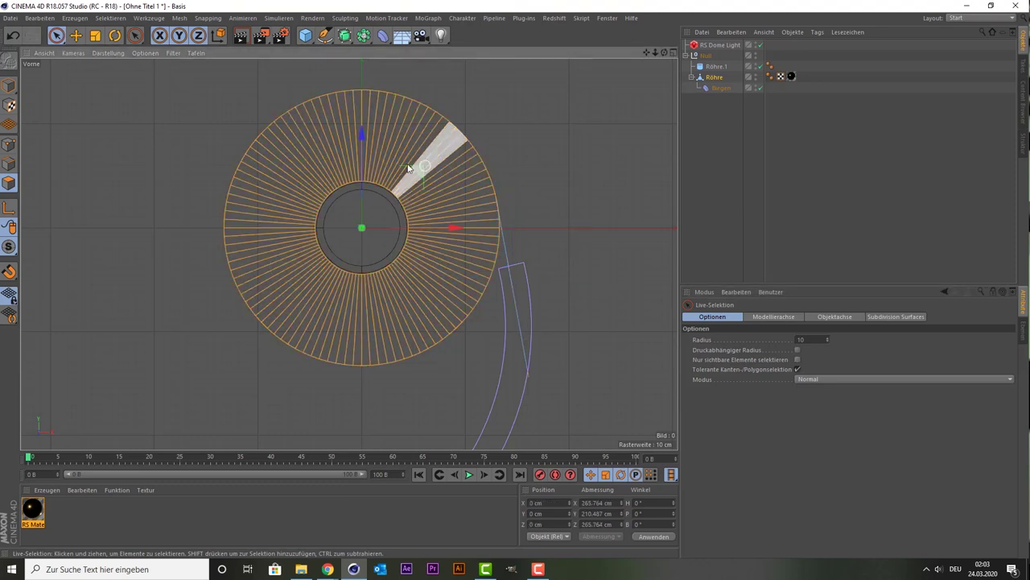
pyautogui.middleClick(156, 153)
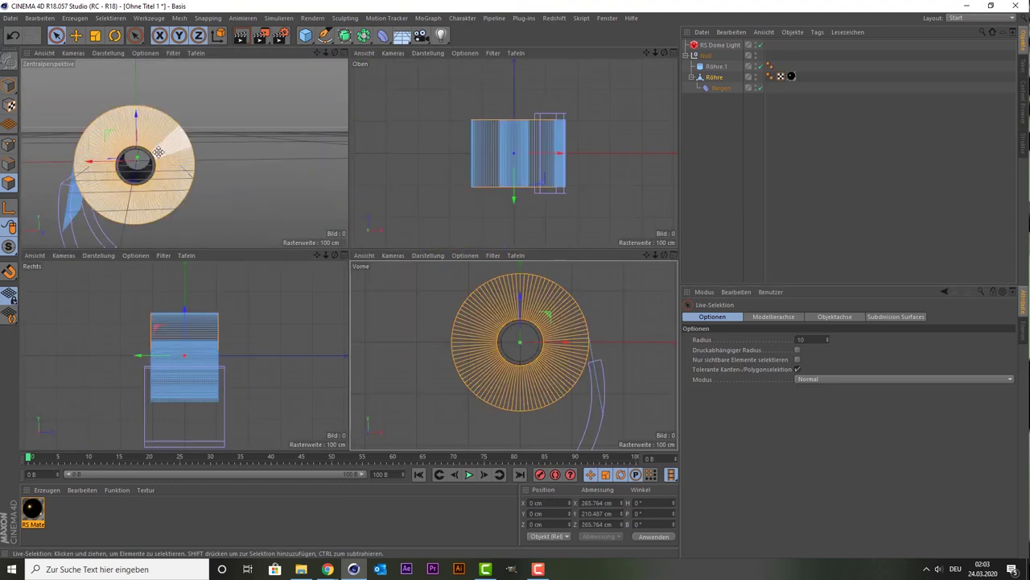
pyautogui.middleClick(290, 169)
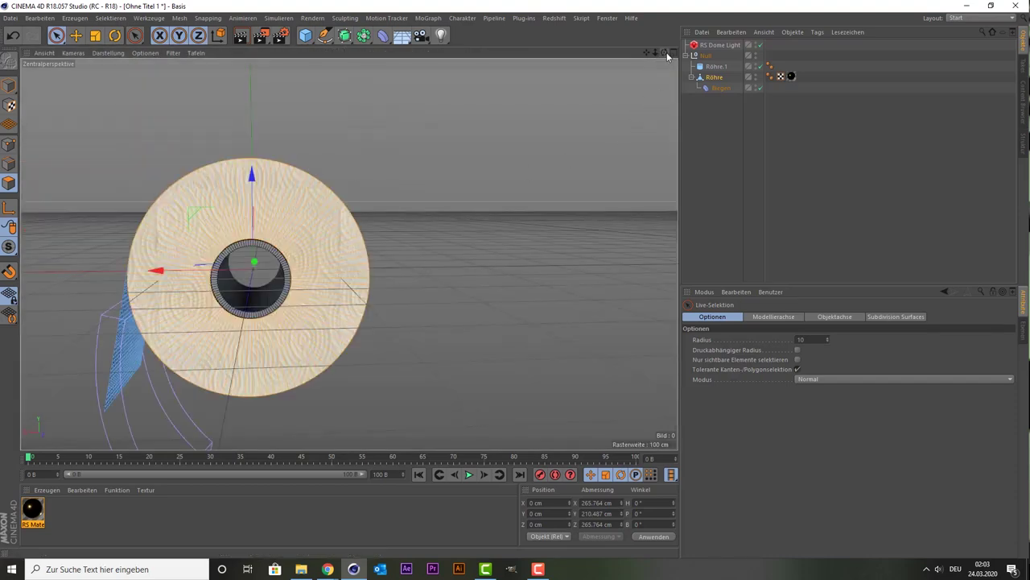
pyautogui.moveTo(664, 51); pyautogui.dragTo(612, 53)
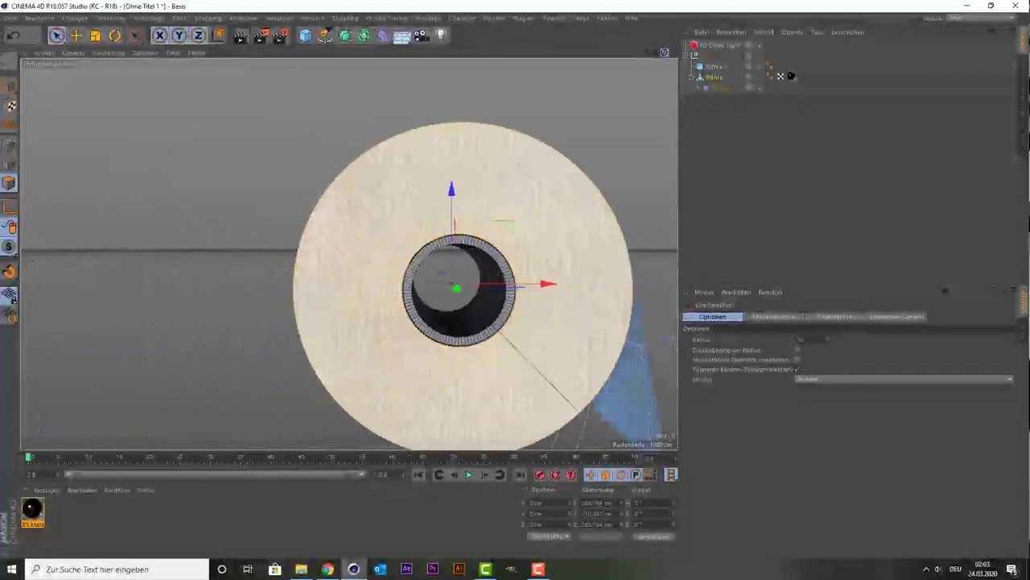
pyautogui.moveTo(348, 254); pyautogui.dragTo(349, 255)
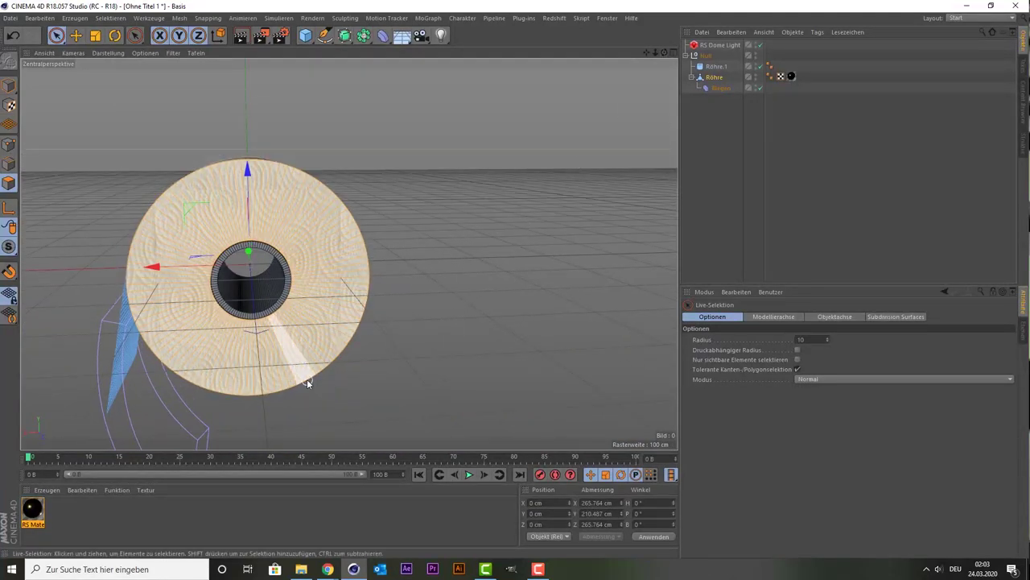
# Browse to Textures > metal on the external drive, then pick the RS Material in Cinema 4D.
pyautogui.click(301, 569)
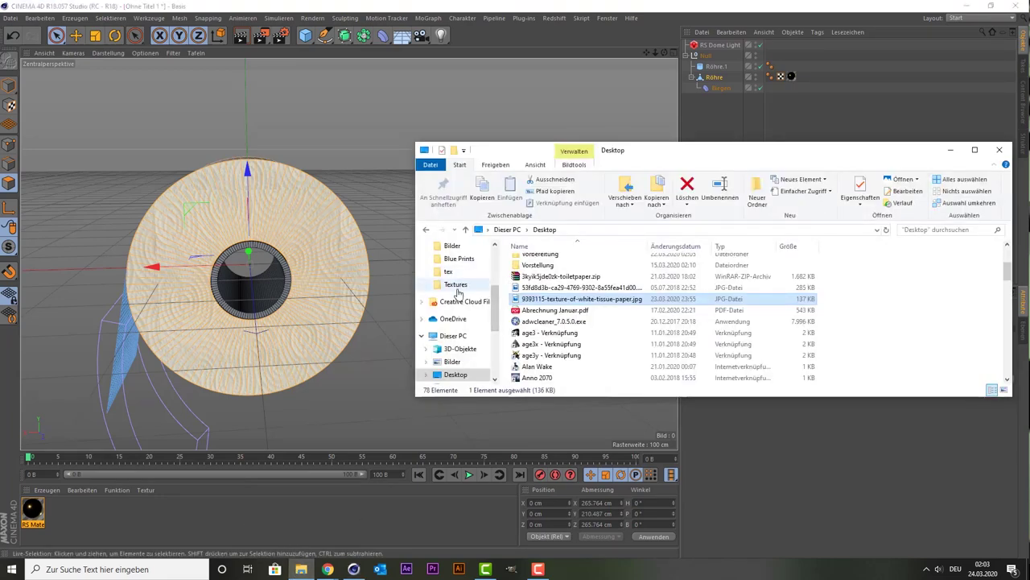
pyautogui.click(457, 285)
pyautogui.scroll(-2, 658, 313)
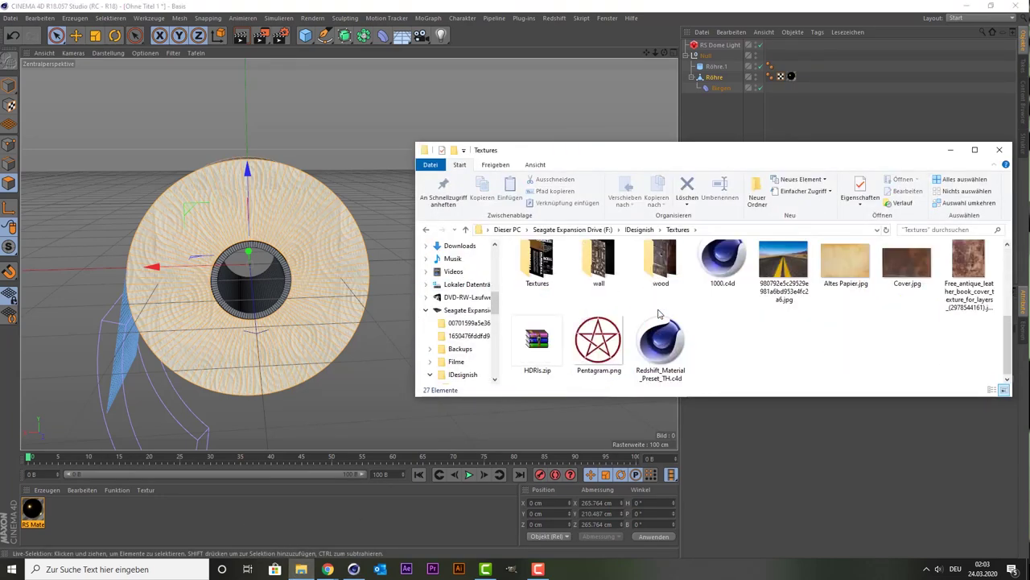
pyautogui.scroll(1, 669, 297)
pyautogui.doubleClick(660, 273)
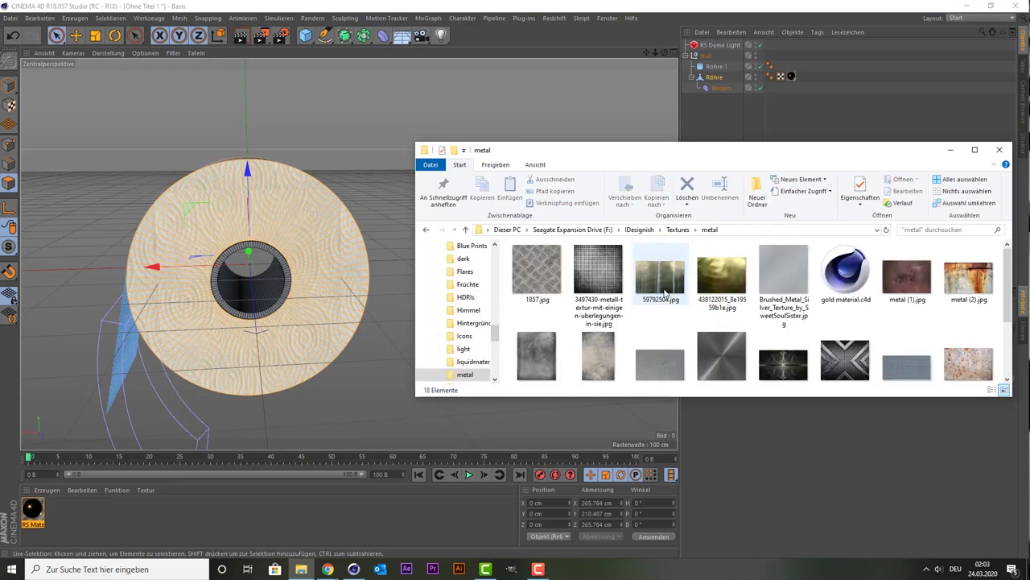
pyautogui.scroll(-1, 664, 294)
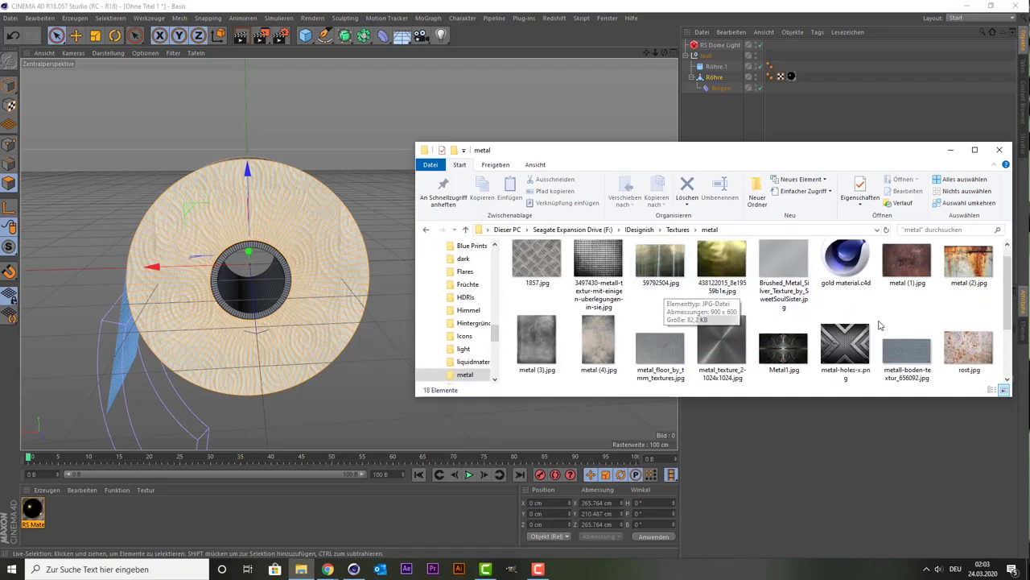
pyautogui.click(33, 509)
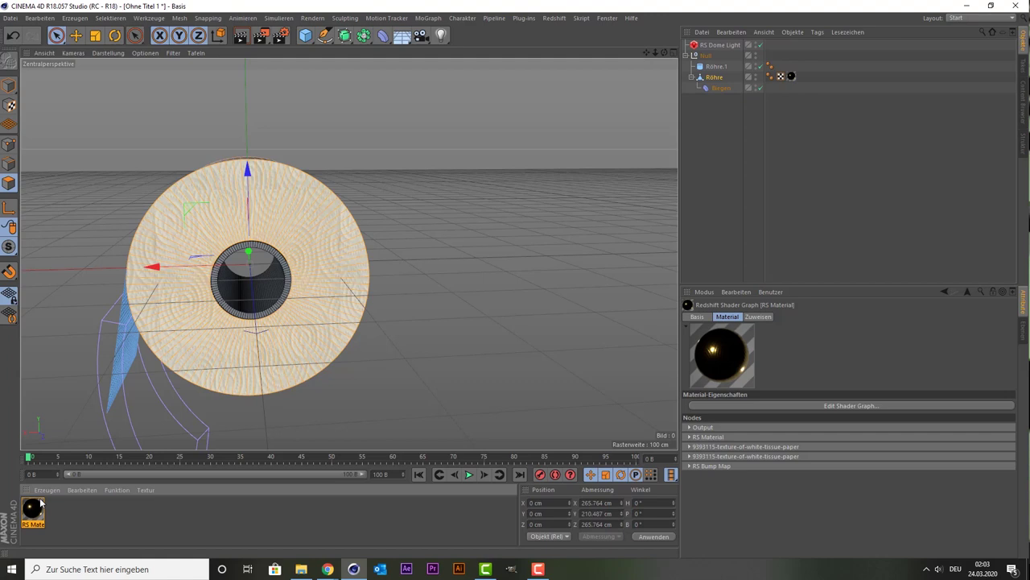
# Duplicate the RS Material and open the copy in the Material Editor.
pyautogui.hotkey('ctrl', 'c')
pyautogui.hotkey('ctrl', 'v')
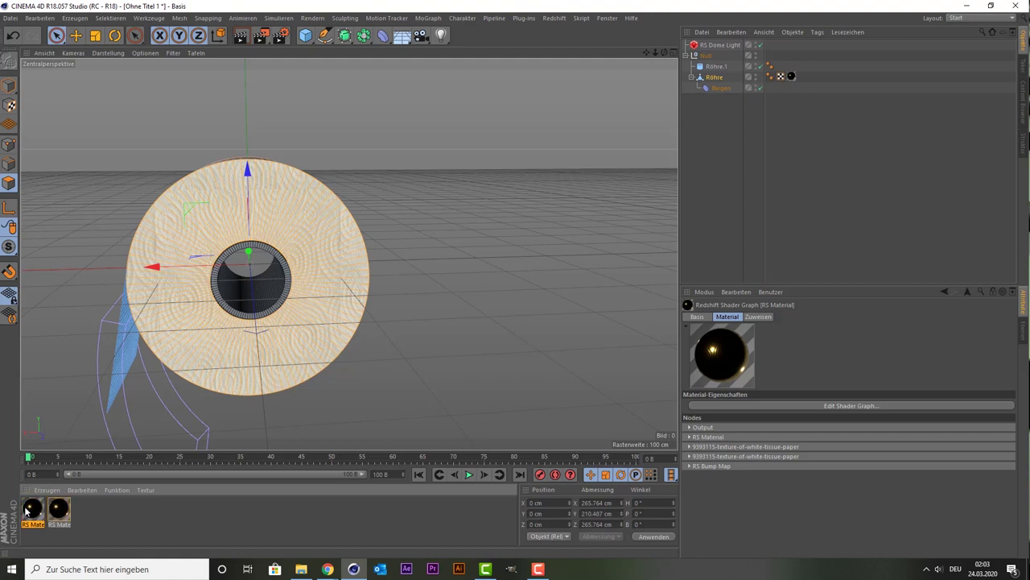
pyautogui.doubleClick(27, 511)
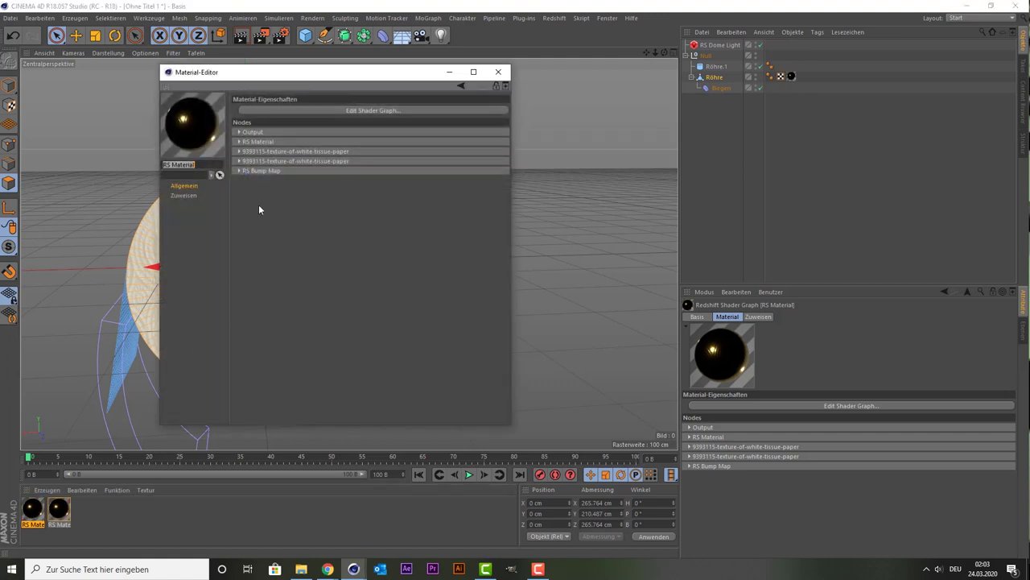
pyautogui.click(289, 111)
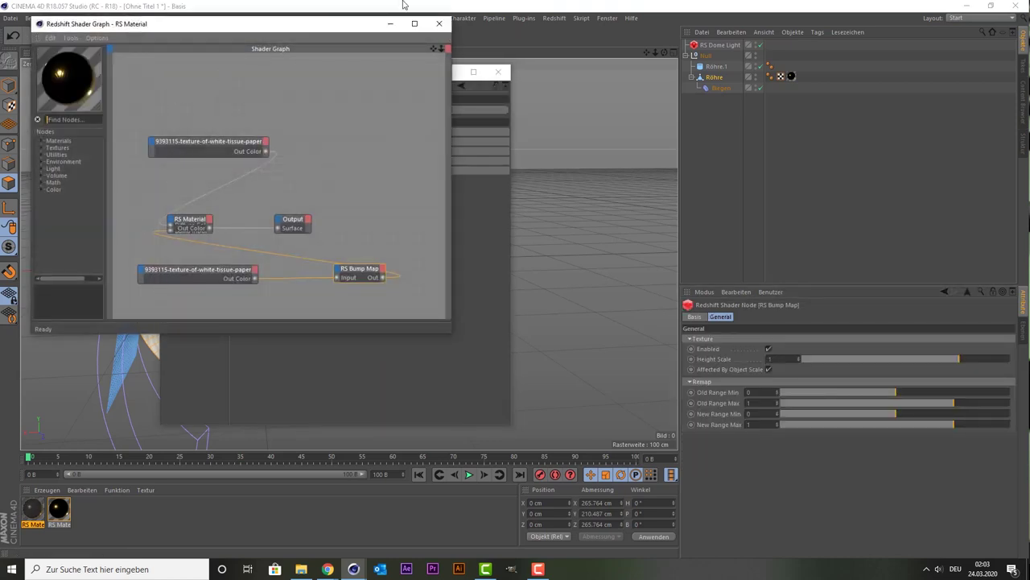
pyautogui.click(439, 23)
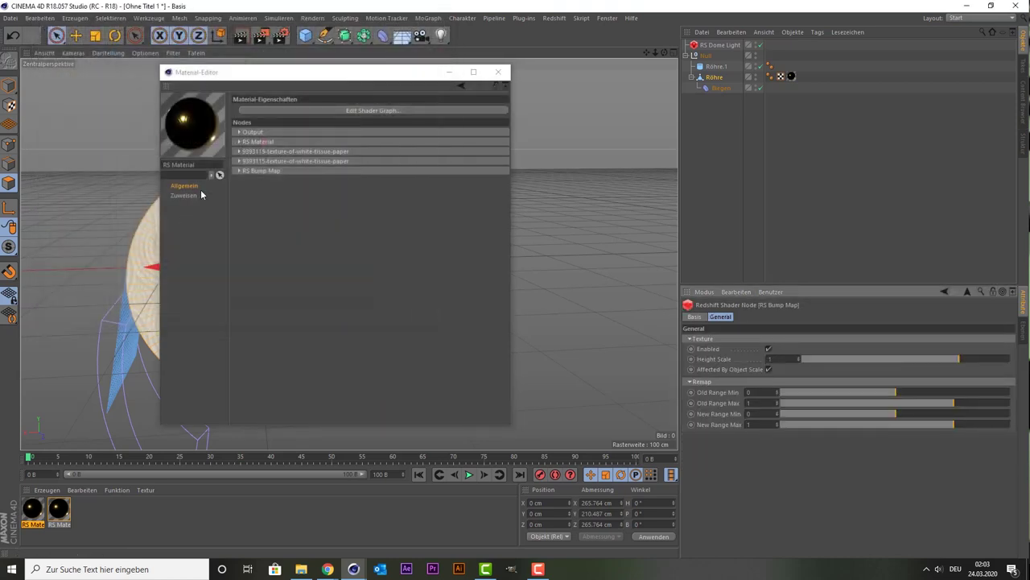
# Load metal\rost.jpg as the first texture node's image.
pyautogui.click(240, 151)
pyautogui.click(479, 246)
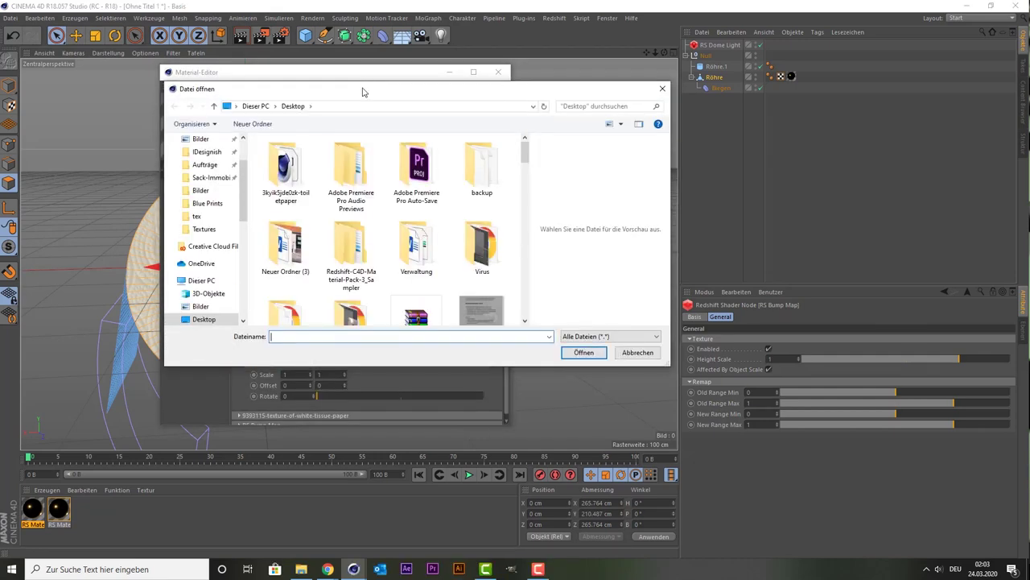
pyautogui.moveTo(361, 91); pyautogui.dragTo(582, 92)
pyautogui.click(423, 227)
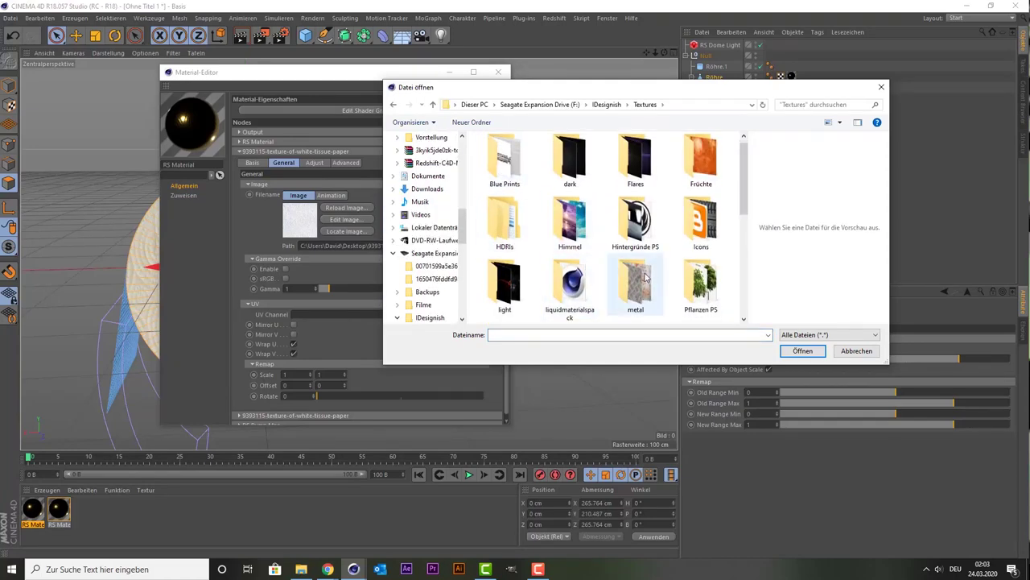
pyautogui.doubleClick(649, 278)
pyautogui.scroll(-1, 649, 277)
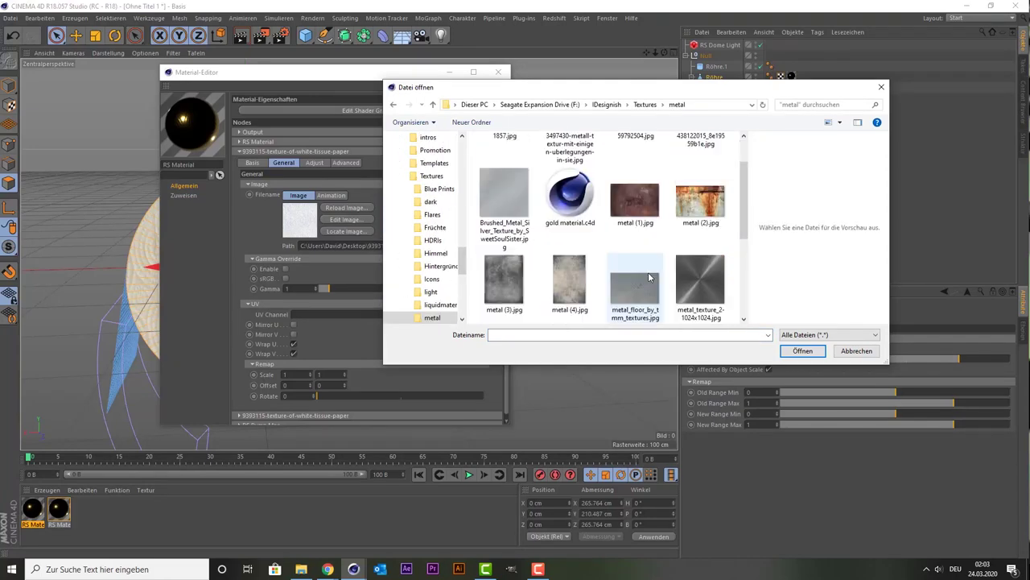
pyautogui.scroll(1, 649, 278)
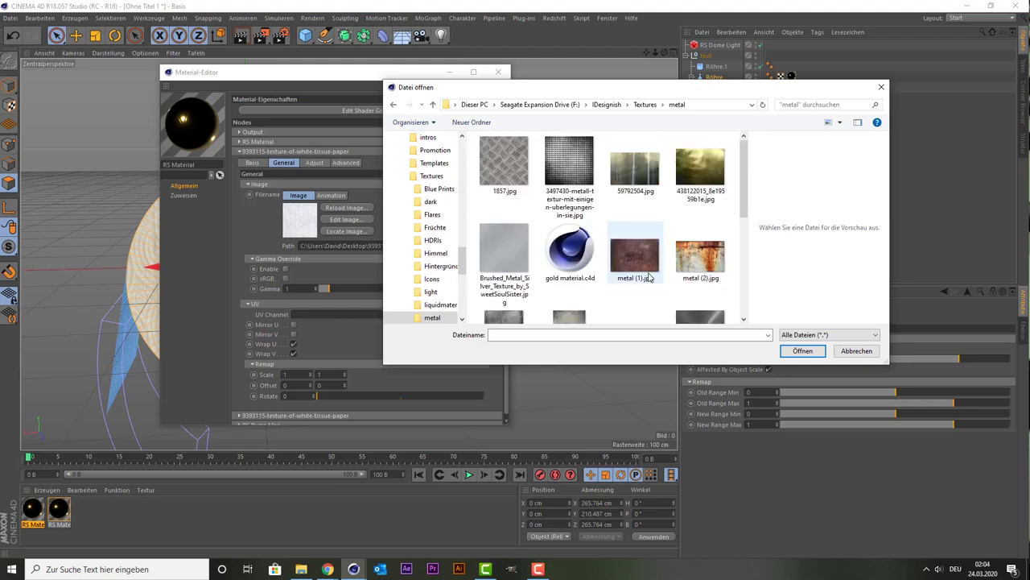
pyautogui.scroll(-2, 649, 278)
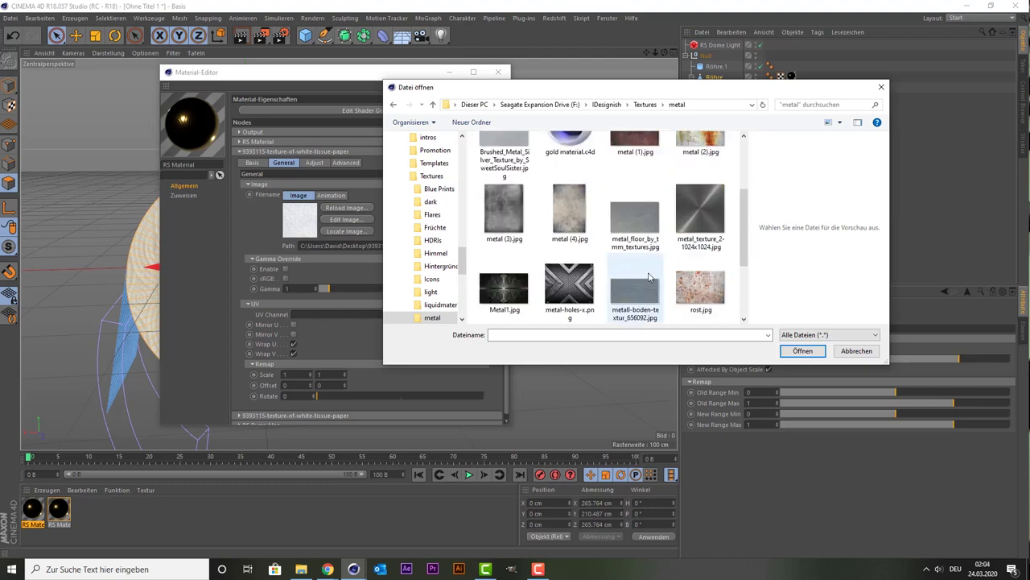
pyautogui.doubleClick(711, 295)
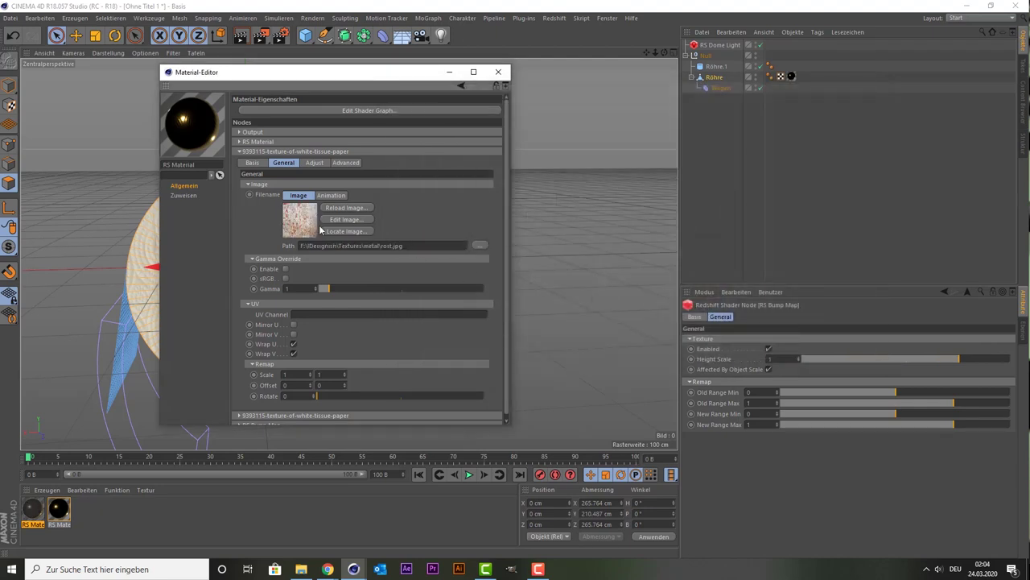
# Replace the second texture node's image with rost.jpg as well and close the editor.
pyautogui.click(238, 151)
pyautogui.click(267, 161)
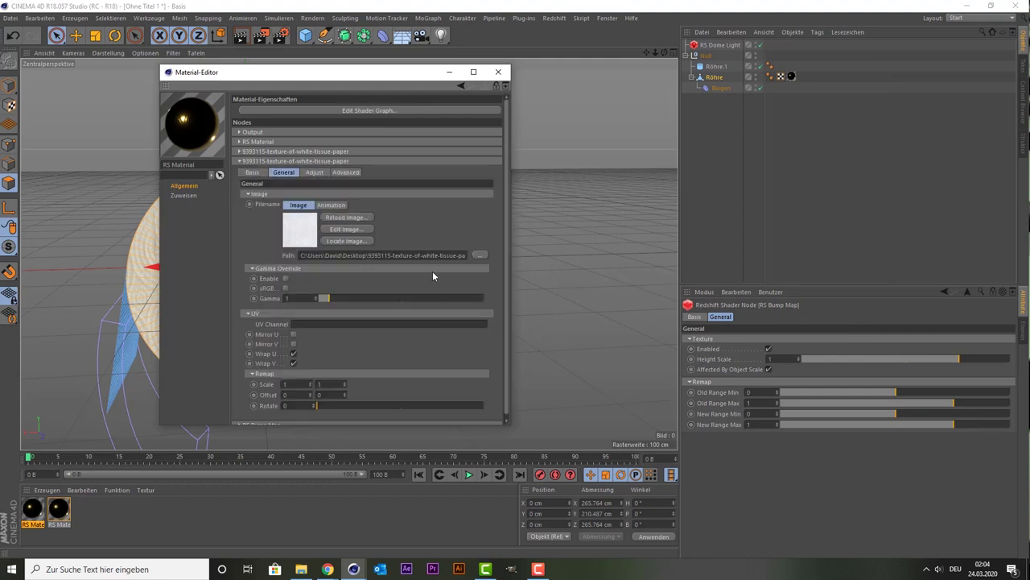
pyautogui.click(476, 255)
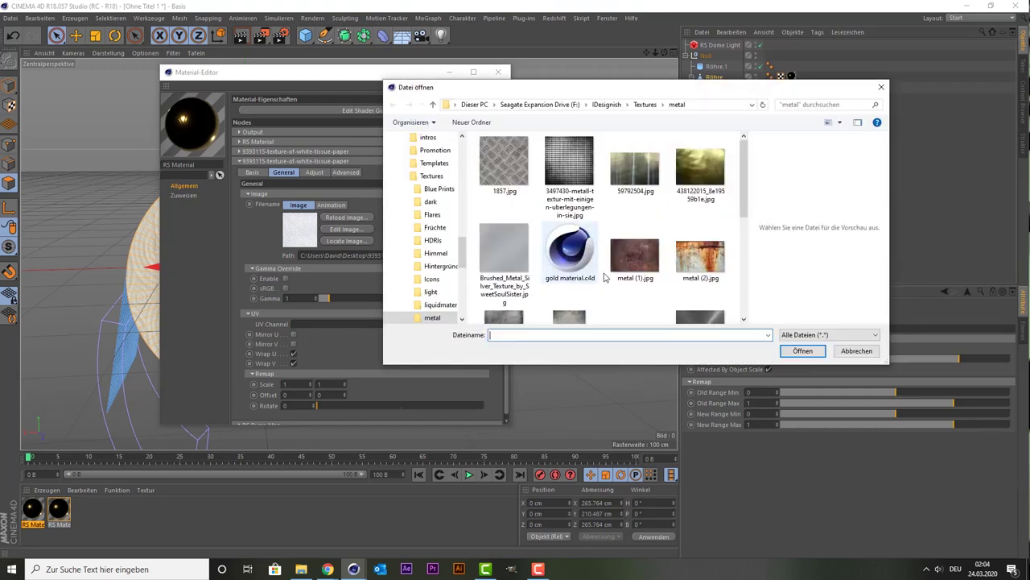
pyautogui.scroll(-2, 691, 280)
pyautogui.scroll(-1, 691, 280)
pyautogui.doubleClick(701, 229)
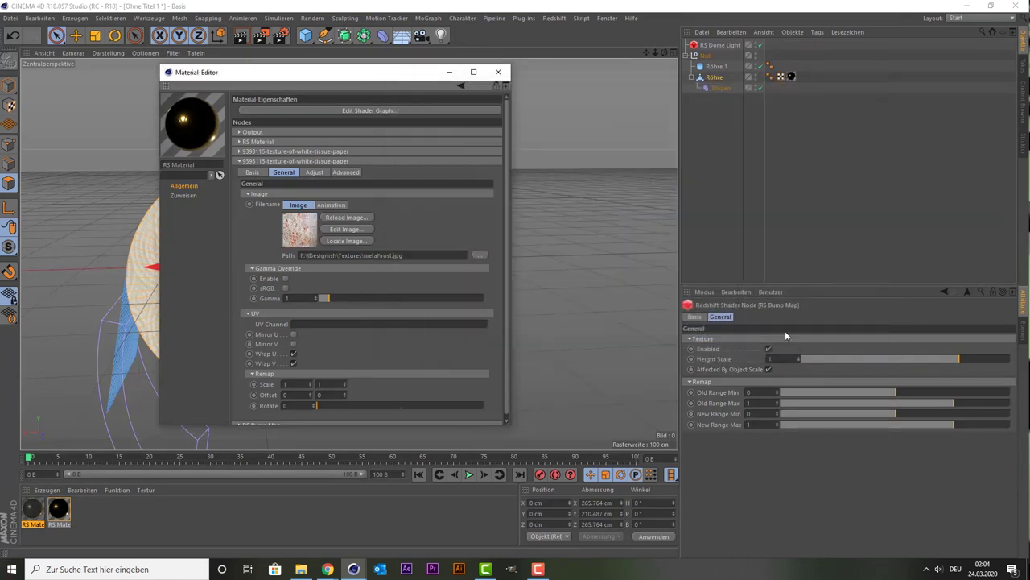
pyautogui.click(496, 72)
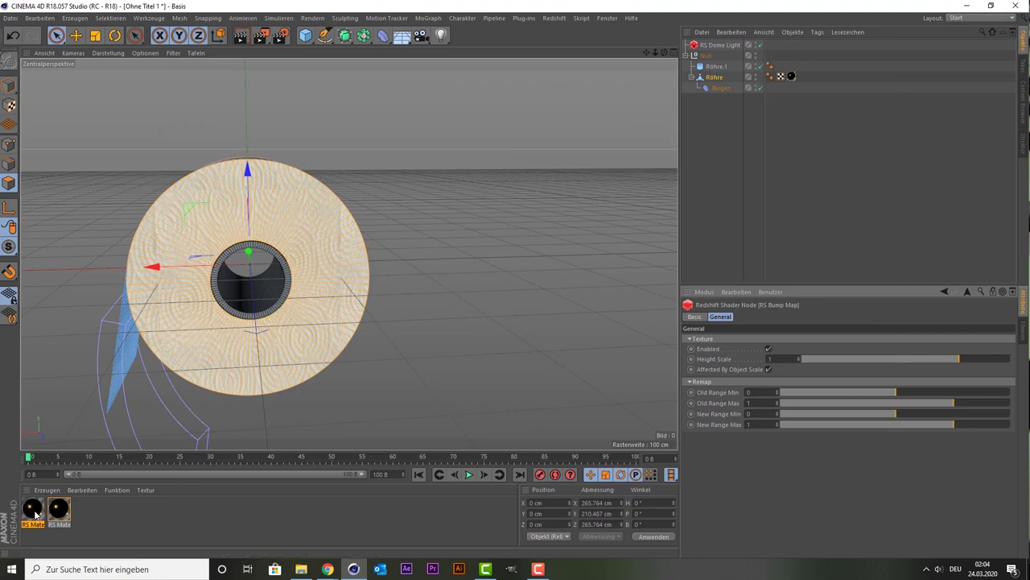
# Apply the rusty RS Material to the roll and preview-render it to check the end cap.
pyautogui.moveTo(32, 510)
pyautogui.mouseDown()
pyautogui.moveTo(676, 275)
pyautogui.moveTo(212, 209)
pyautogui.mouseUp()
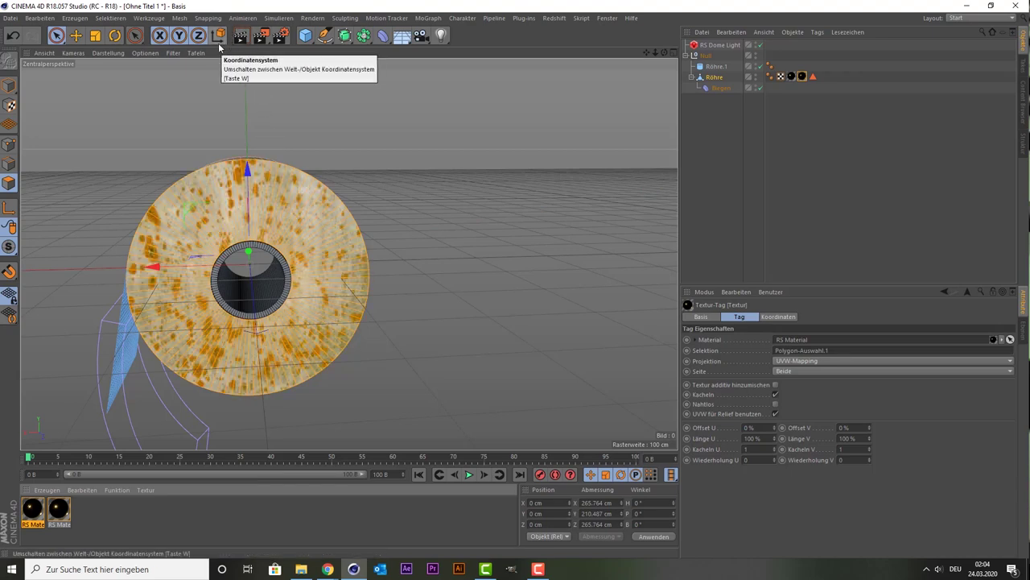
pyautogui.click(241, 36)
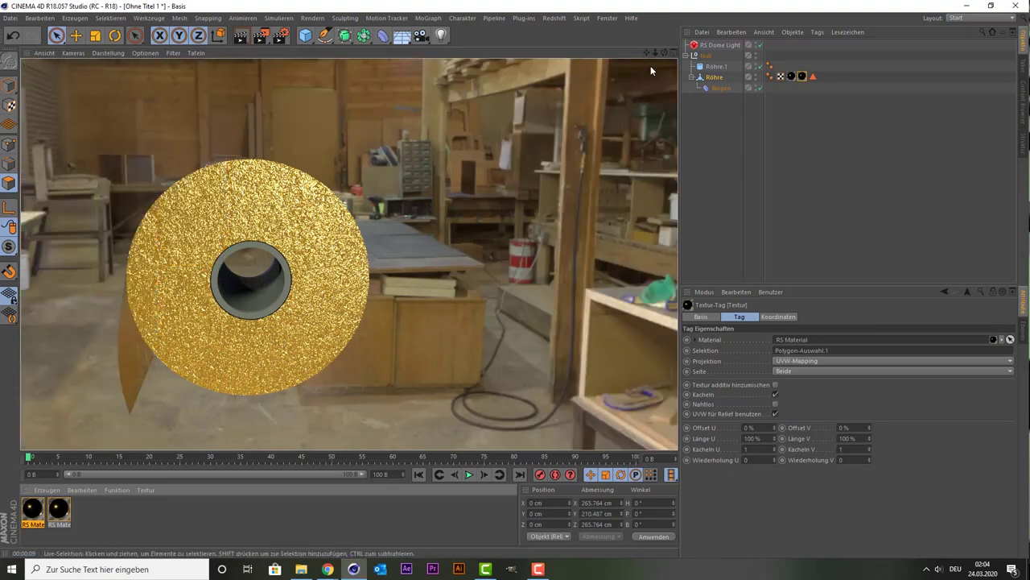
pyautogui.moveTo(664, 52); pyautogui.dragTo(564, 60)
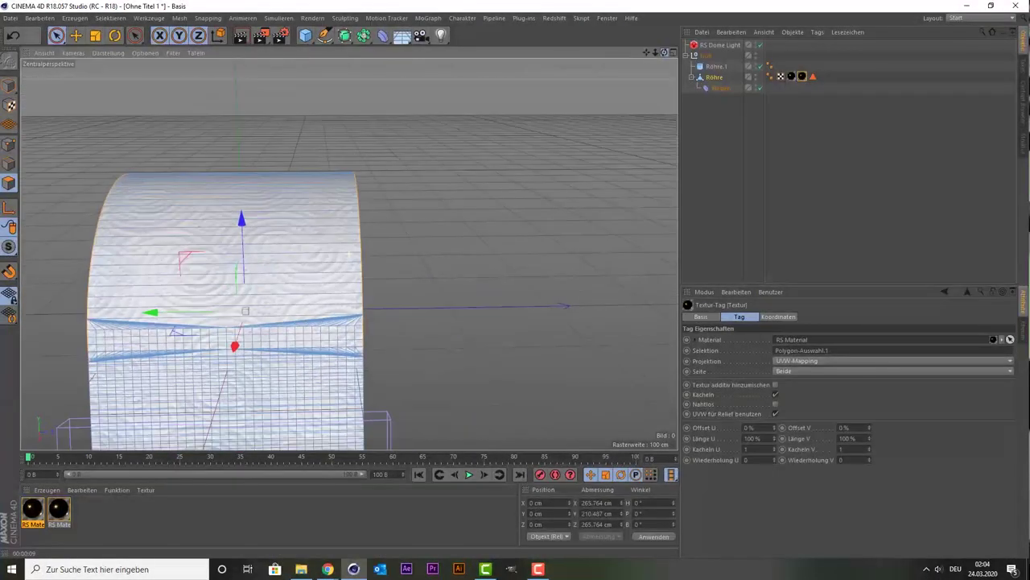
pyautogui.scroll(-3, 426, 219)
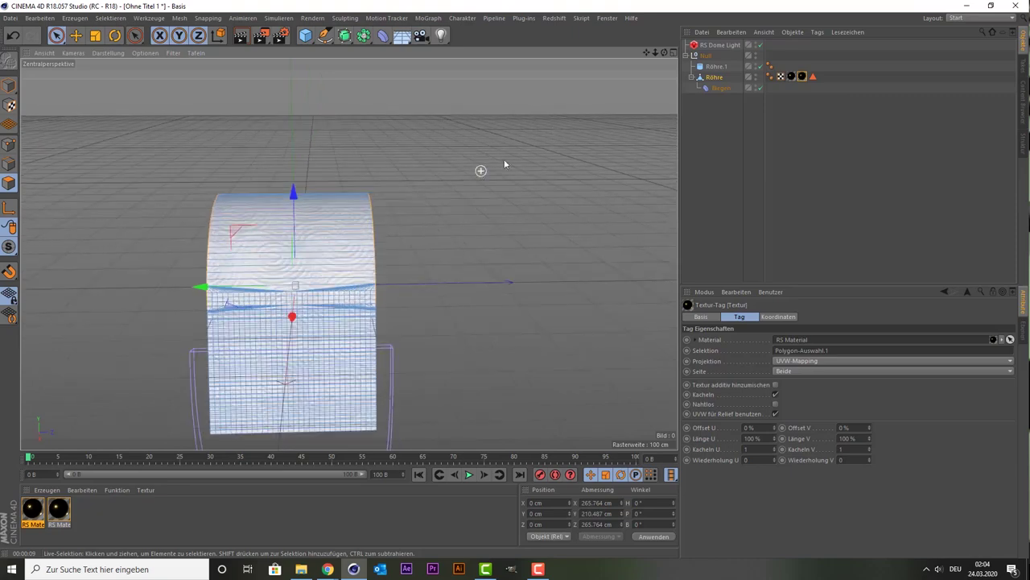
pyautogui.moveTo(648, 54); pyautogui.dragTo(720, 22)
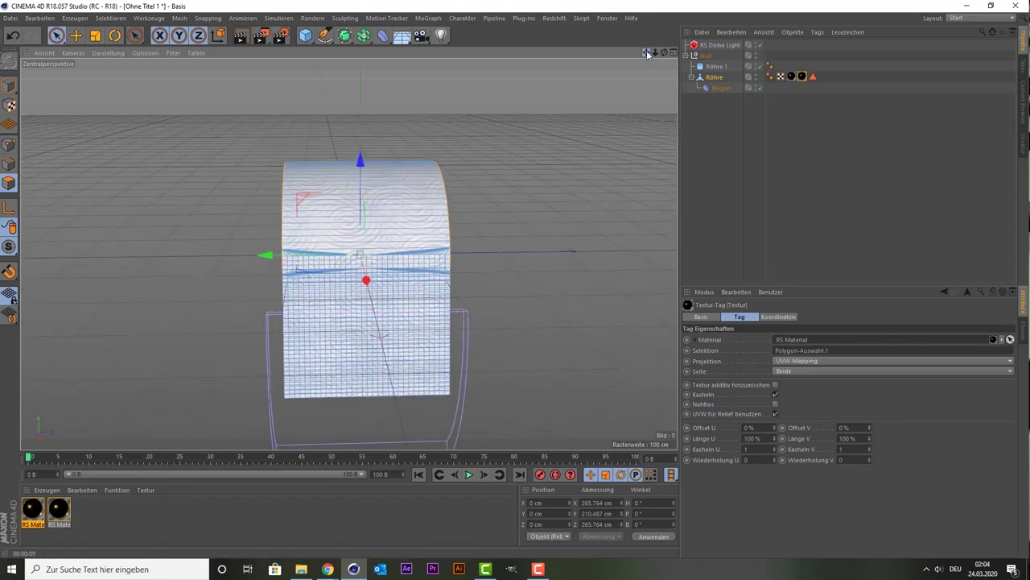
pyautogui.moveTo(668, 54); pyautogui.dragTo(563, 88)
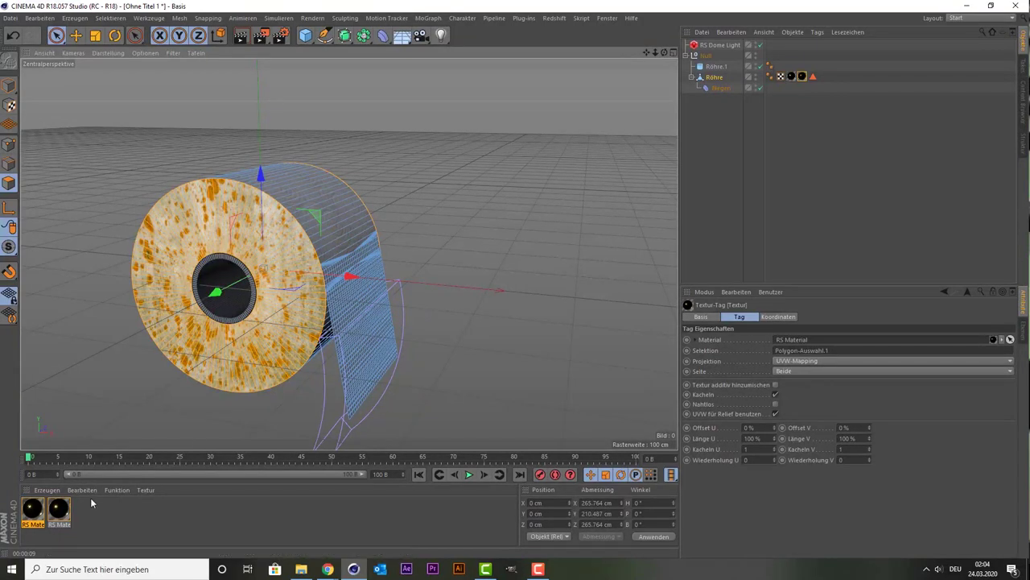
# Create RS Material.1 with the Platinum preset and apply it to Röhre.1.
pyautogui.click(47, 489)
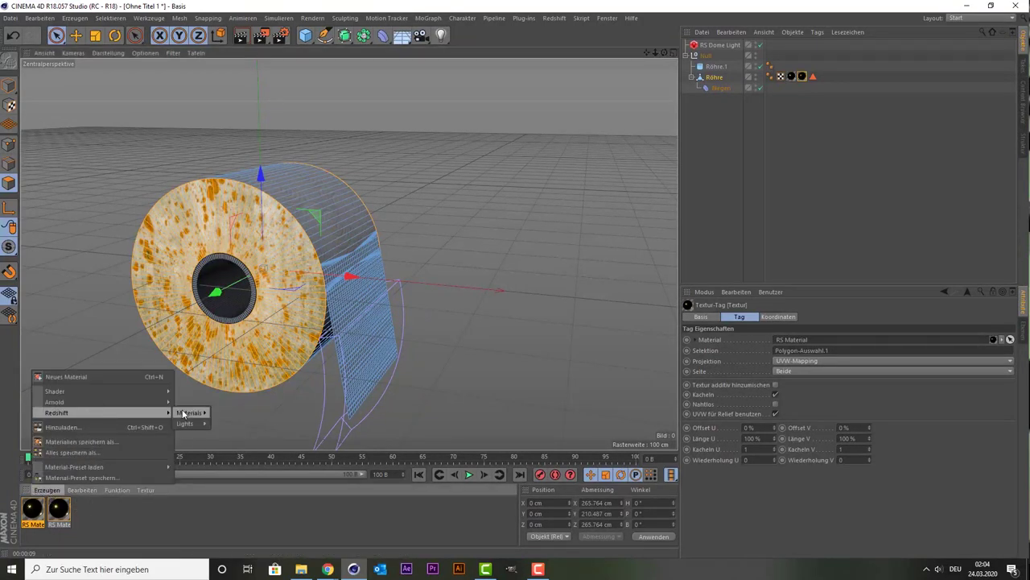
pyautogui.moveTo(191, 412)
pyautogui.click(258, 412)
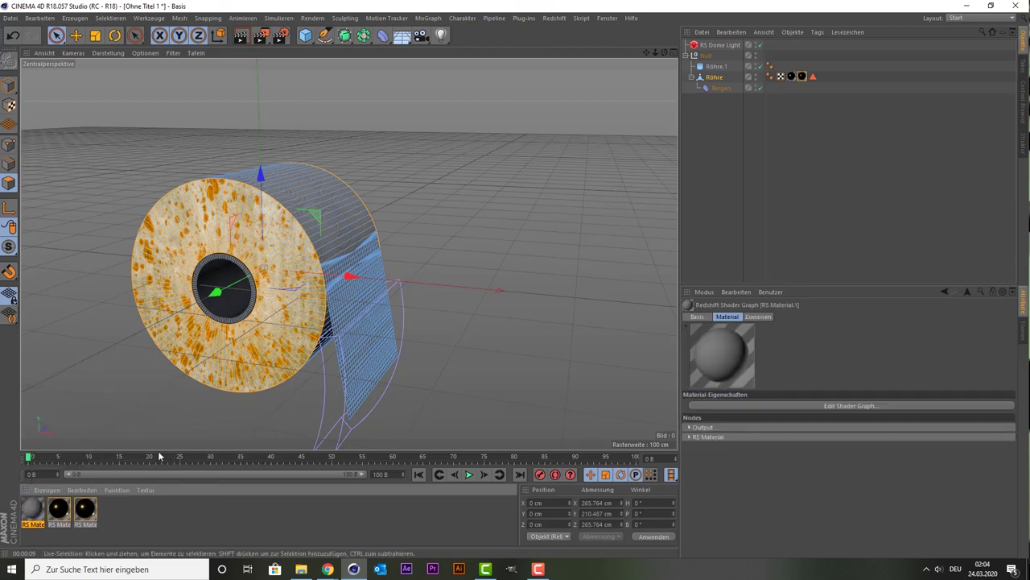
pyautogui.doubleClick(33, 509)
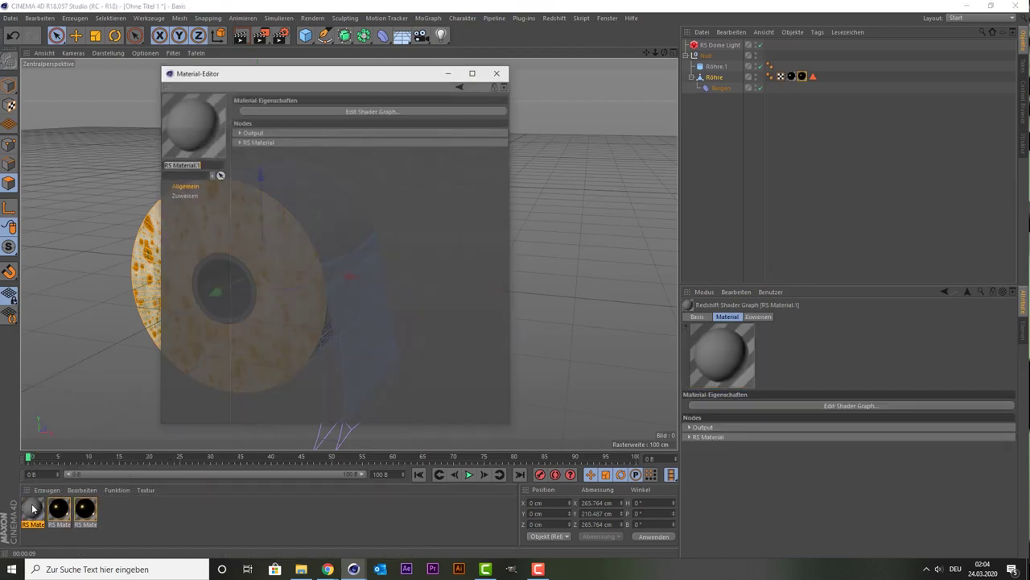
pyautogui.click(240, 142)
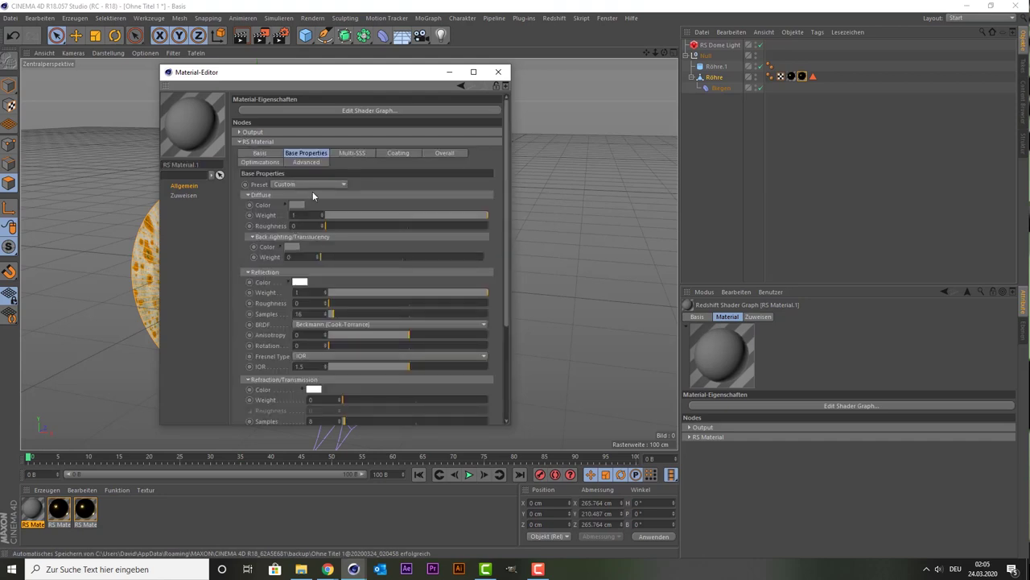
pyautogui.click(310, 183)
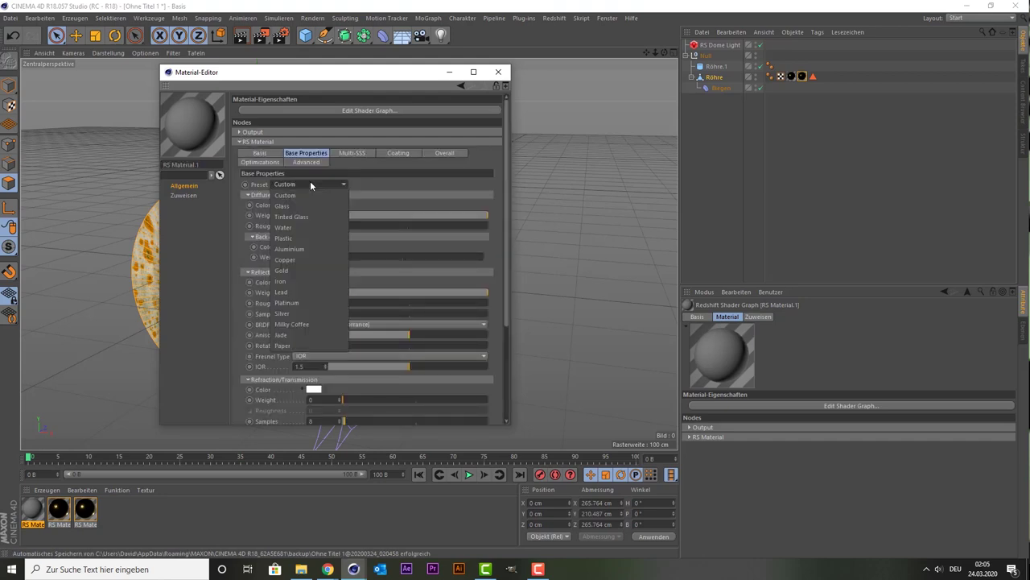
pyautogui.click(303, 304)
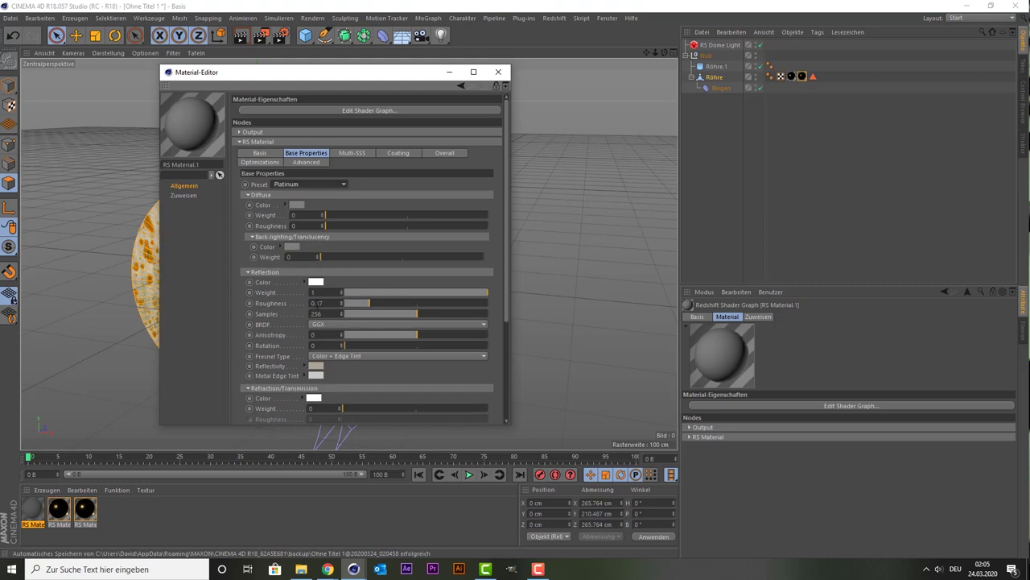
pyautogui.click(498, 72)
pyautogui.moveTo(40, 509); pyautogui.dragTo(730, 68)
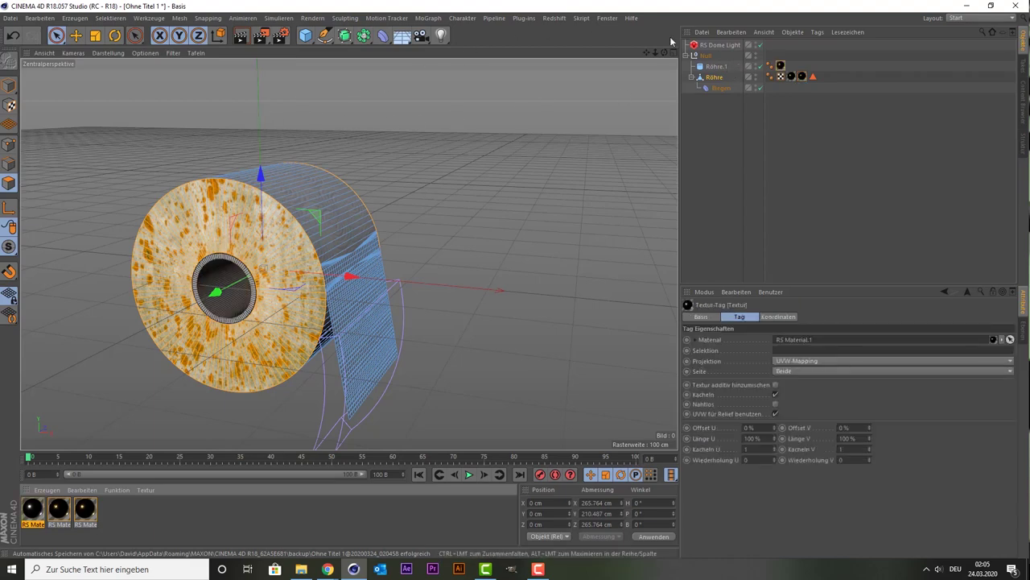
pyautogui.moveTo(664, 53)
pyautogui.mouseDown()
pyautogui.moveTo(611, 57)
pyautogui.moveTo(621, 62)
pyautogui.mouseUp()
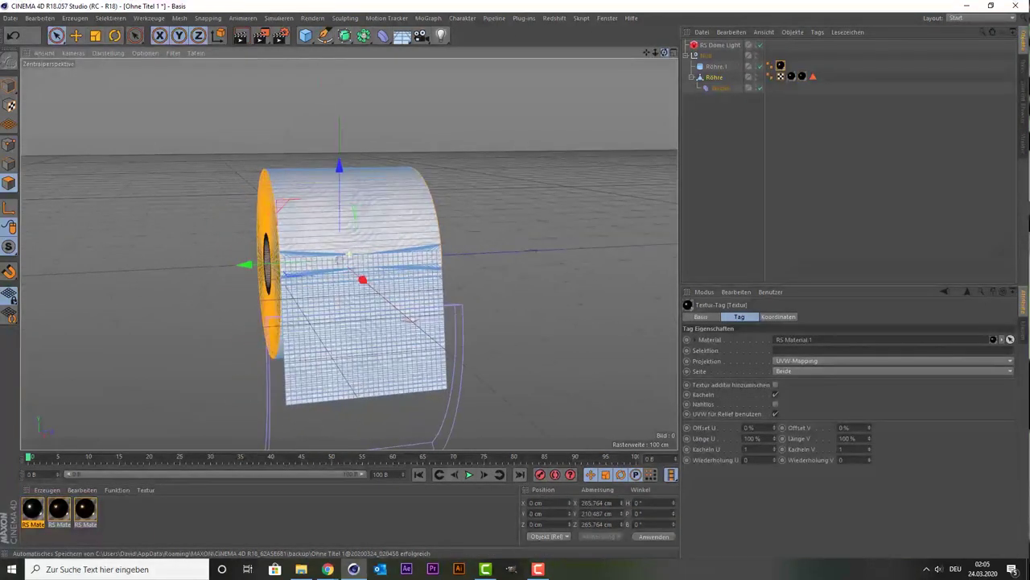
# Preview-render the roll, orbit the camera, and start a second render.
pyautogui.click(241, 36)
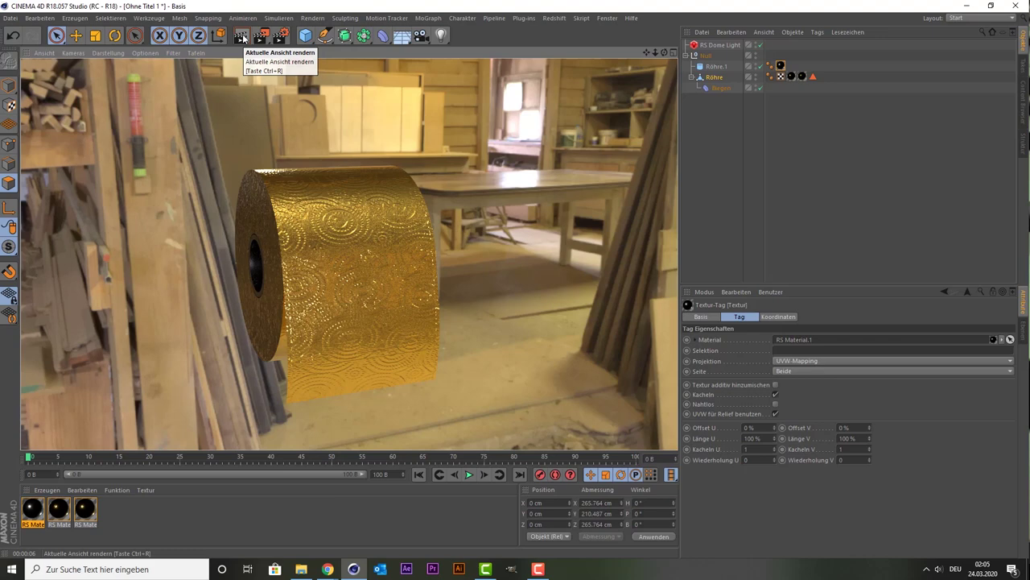
pyautogui.click(720, 95)
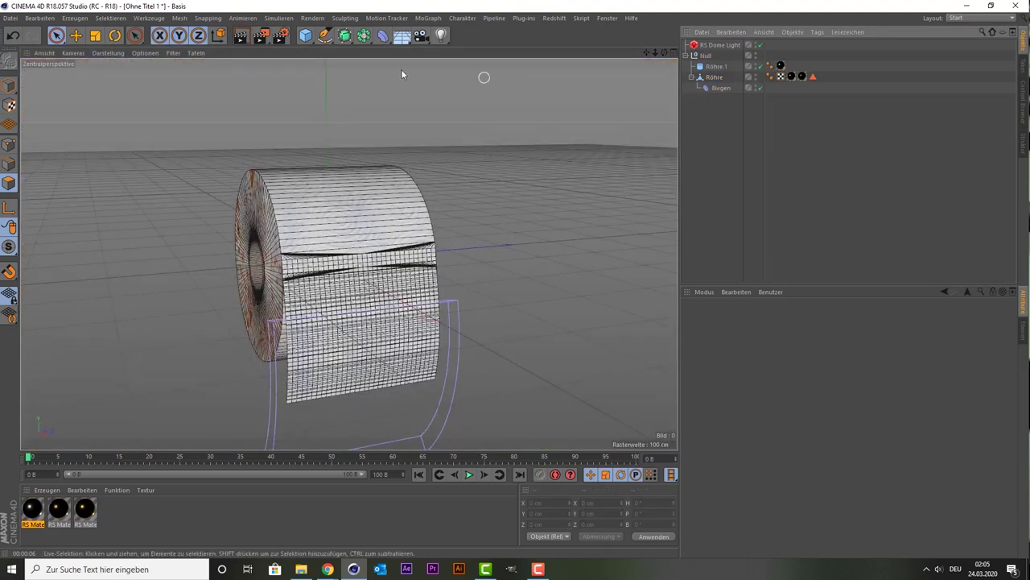
pyautogui.moveTo(653, 53); pyautogui.dragTo(470, 189)
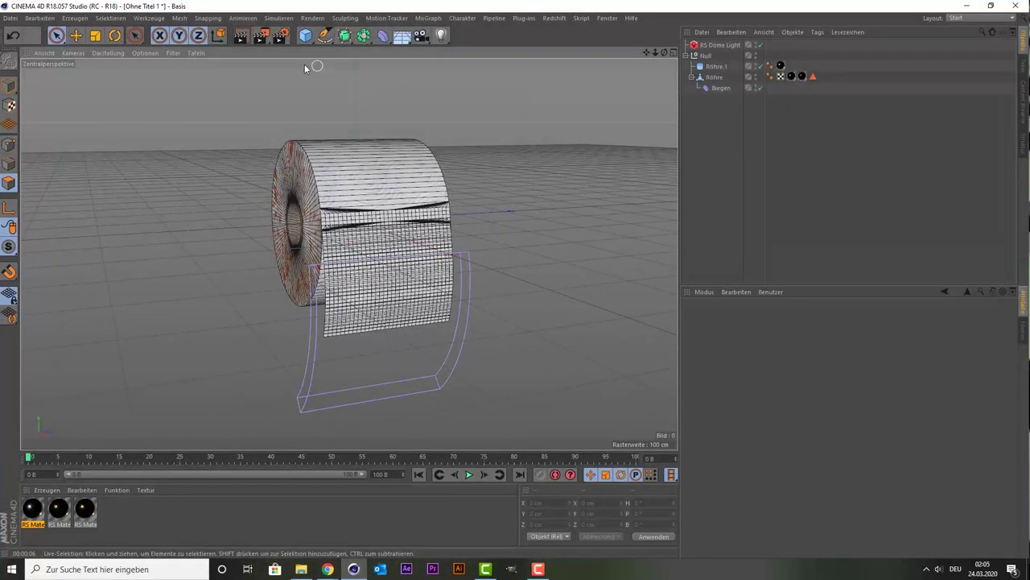
pyautogui.click(249, 40)
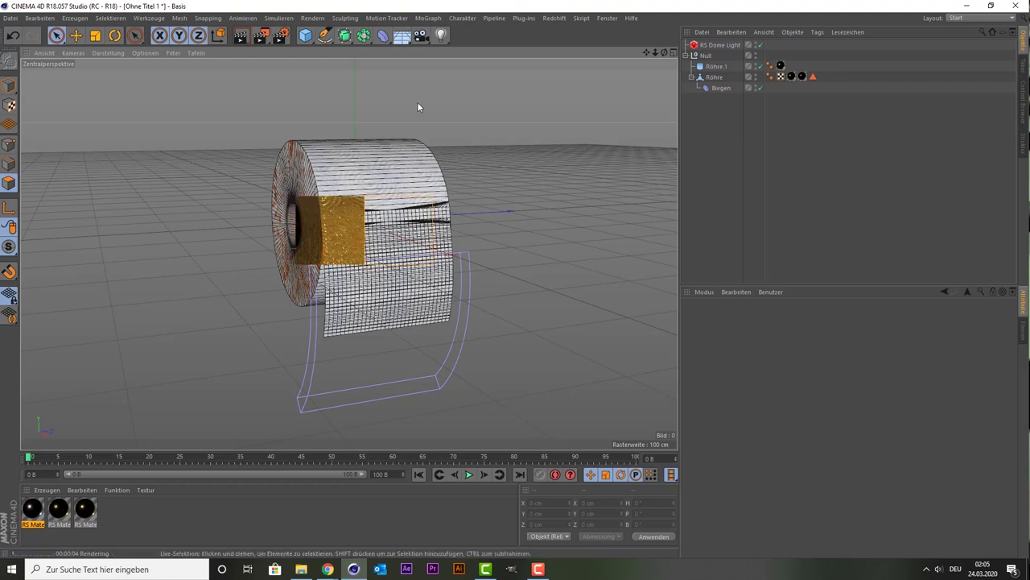
# Stop the render, disable Enable Background on the RS Dome Light, and re-render on black.
pyautogui.press('Escape')
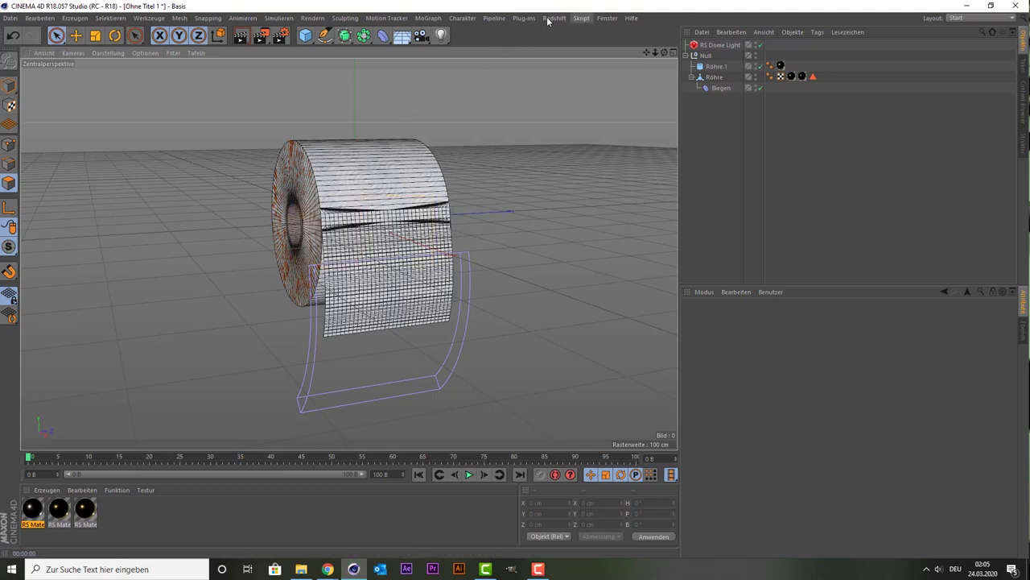
pyautogui.click(718, 45)
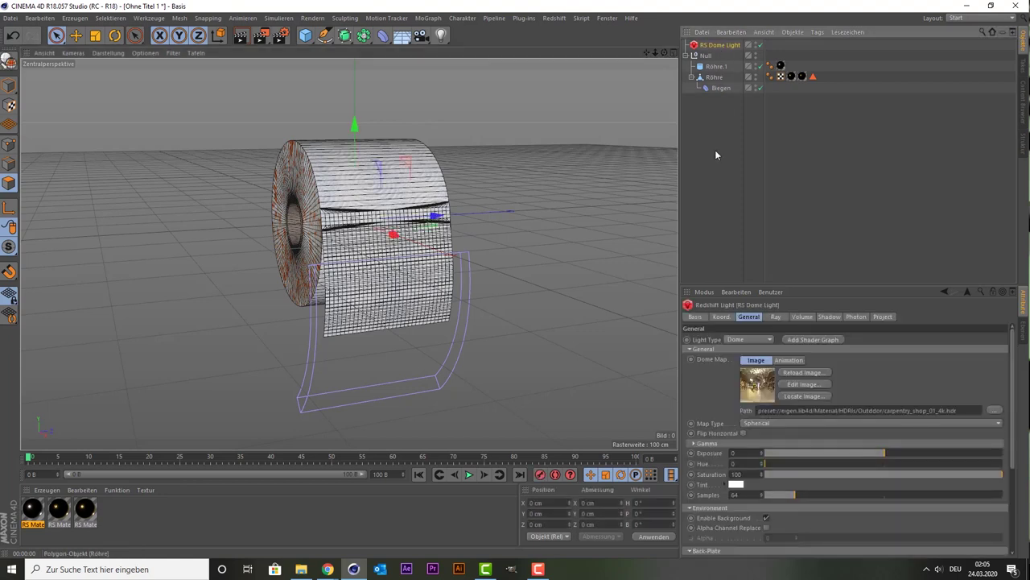
pyautogui.click(765, 518)
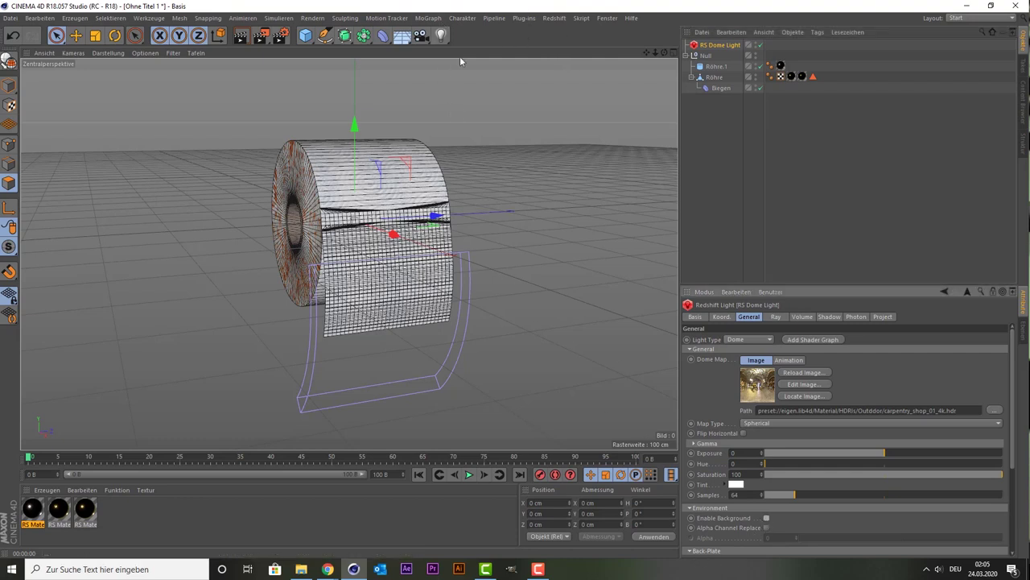
pyautogui.click(241, 35)
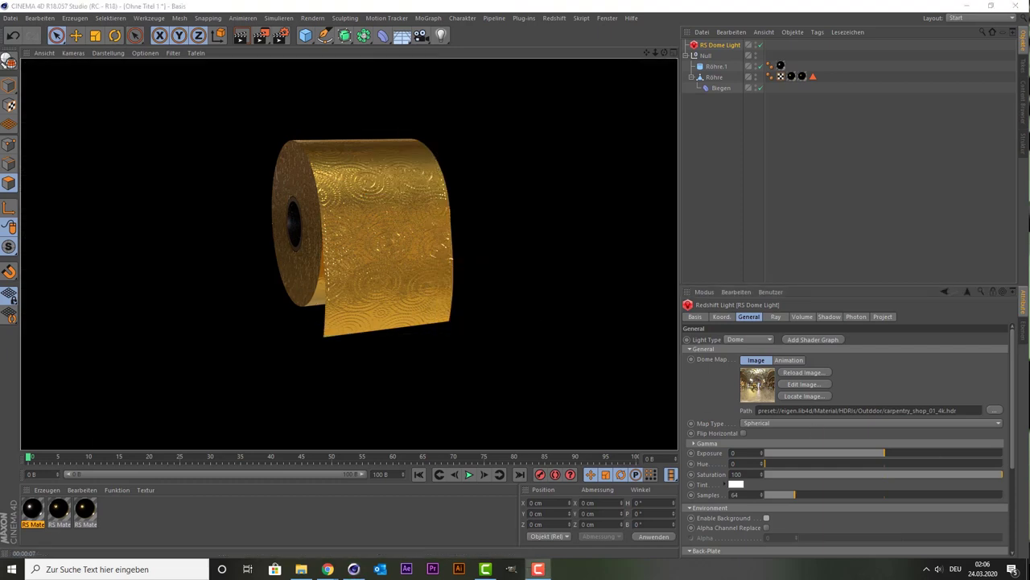
# Set the render output width to 1920 pixels in the Output settings.
pyautogui.click(284, 36)
pyautogui.moveTo(251, 18); pyautogui.dragTo(558, 96)
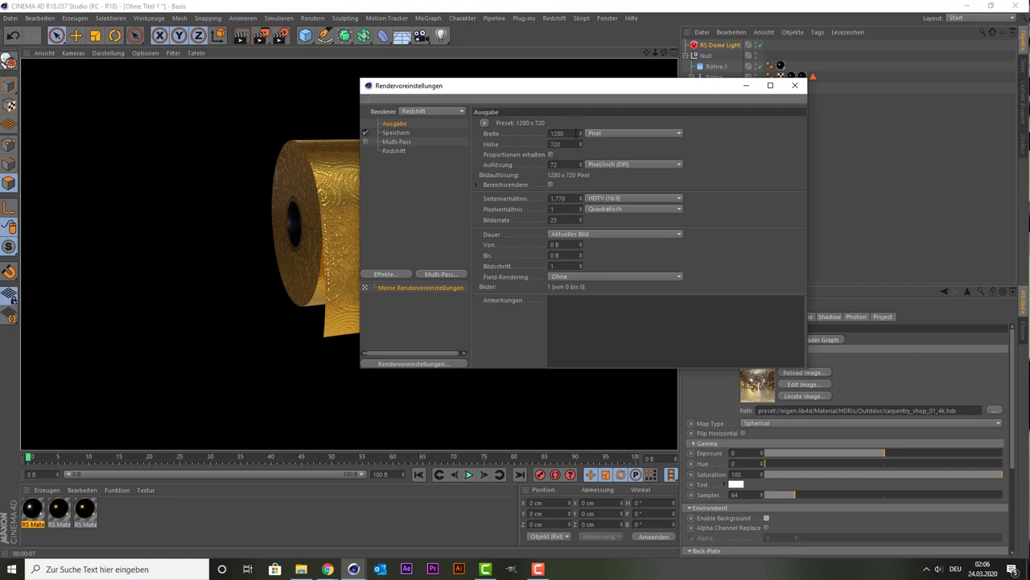
pyautogui.click(557, 133)
pyautogui.write('1')
pyautogui.press('Tab')
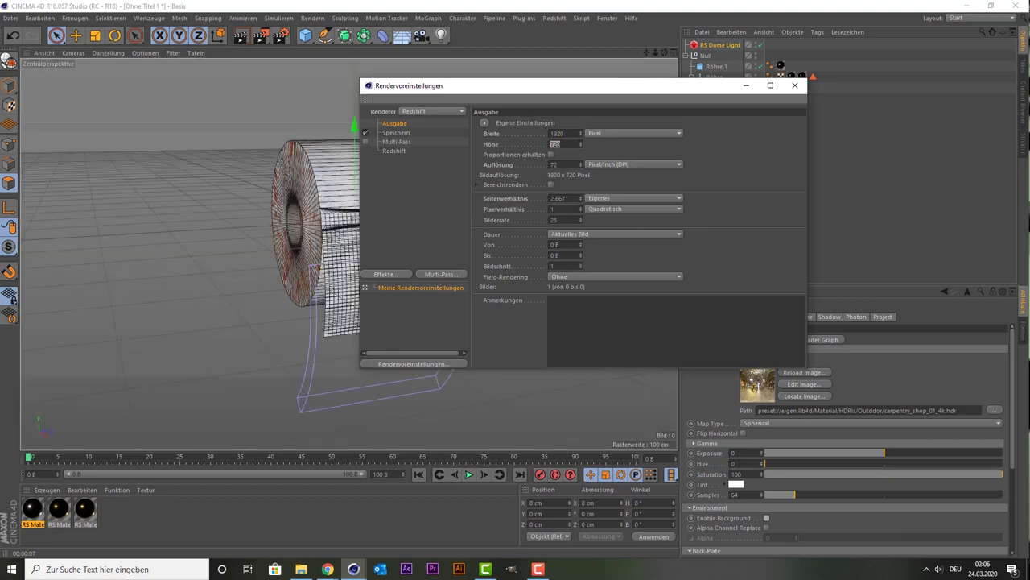
pyautogui.write('1080')
# Raise Redshift's maximum samples to 1000, then close and recheck the render settings.
pyautogui.click(392, 150)
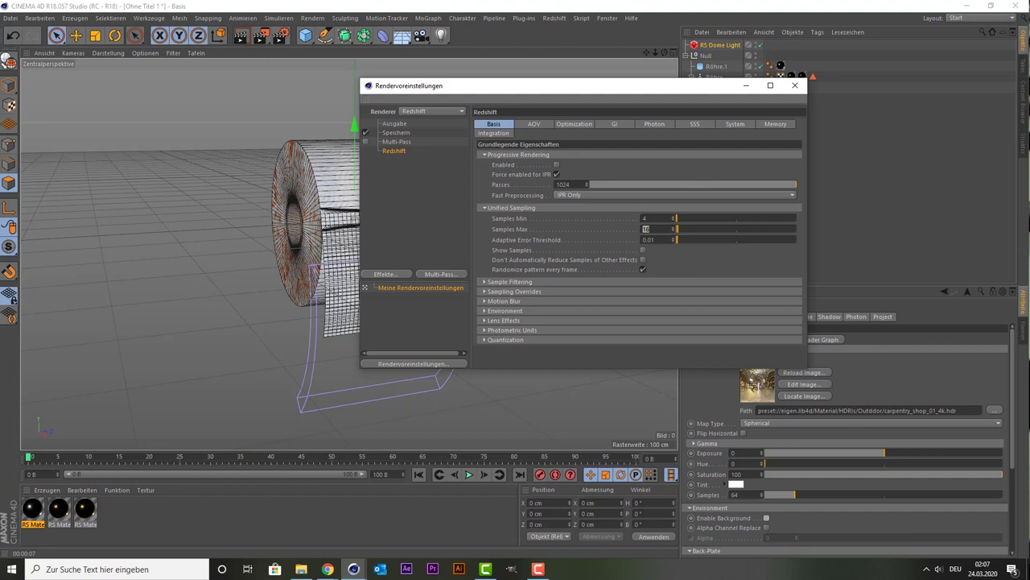
pyautogui.write('1000')
pyautogui.press('Return')
pyautogui.click(796, 85)
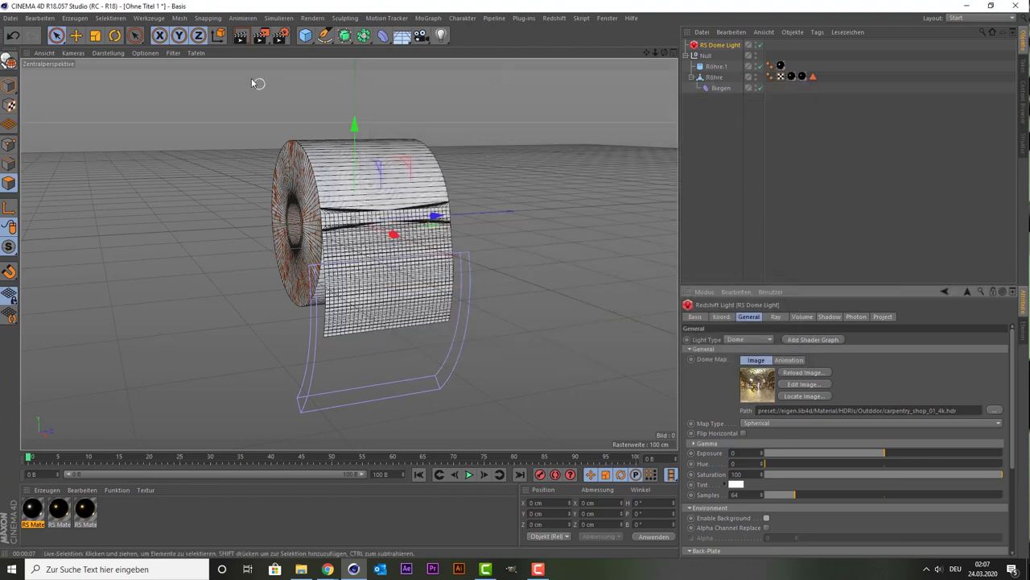
pyautogui.click(284, 38)
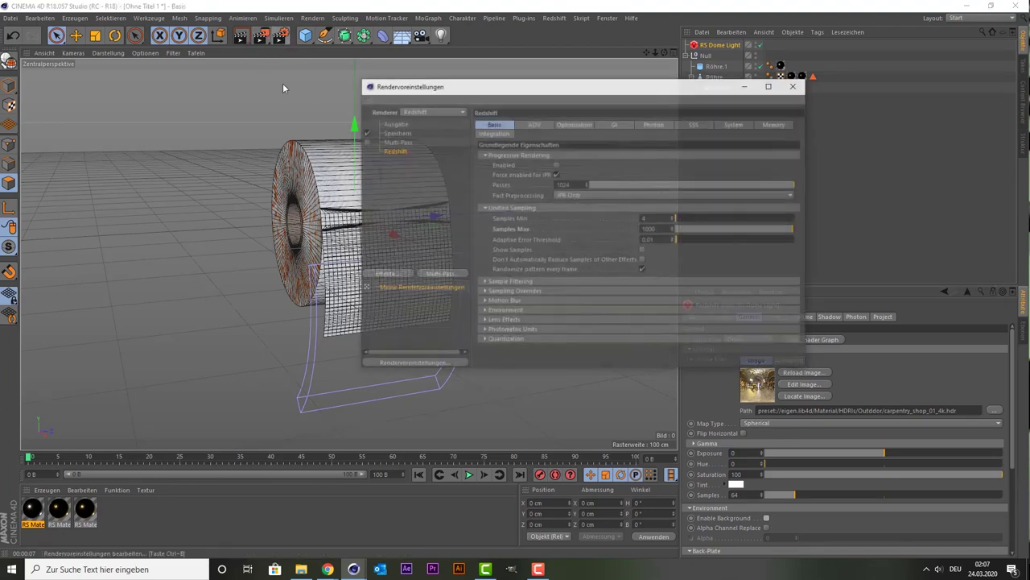
pyautogui.click(795, 86)
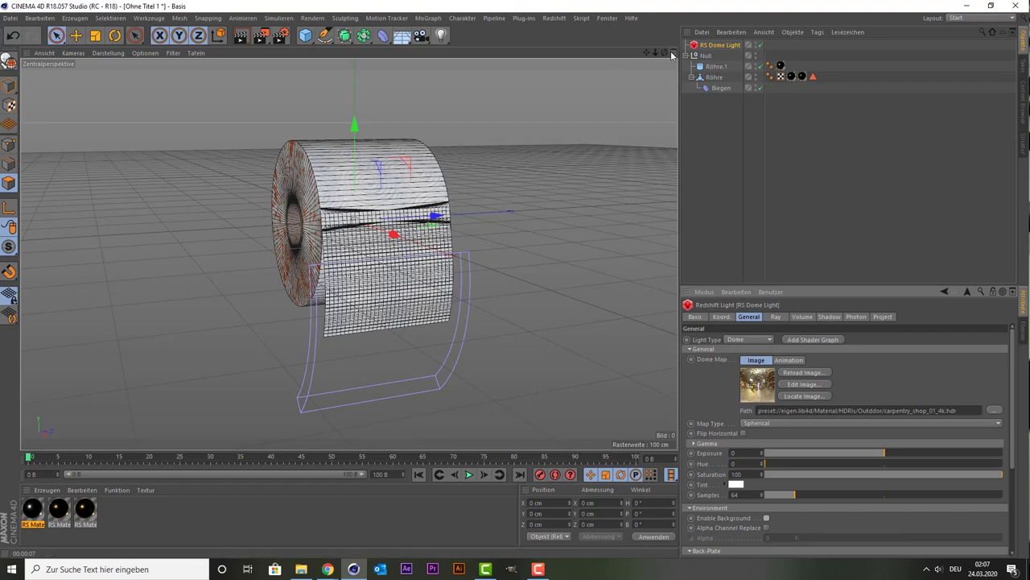
pyautogui.moveTo(664, 52); pyautogui.dragTo(636, 55)
pyautogui.moveTo(348, 254); pyautogui.dragTo(349, 254)
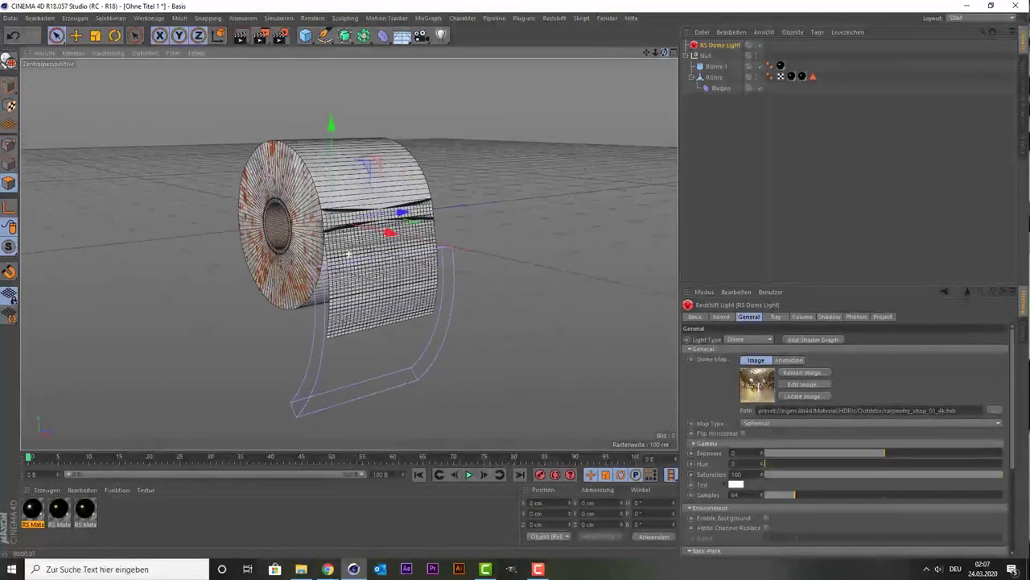